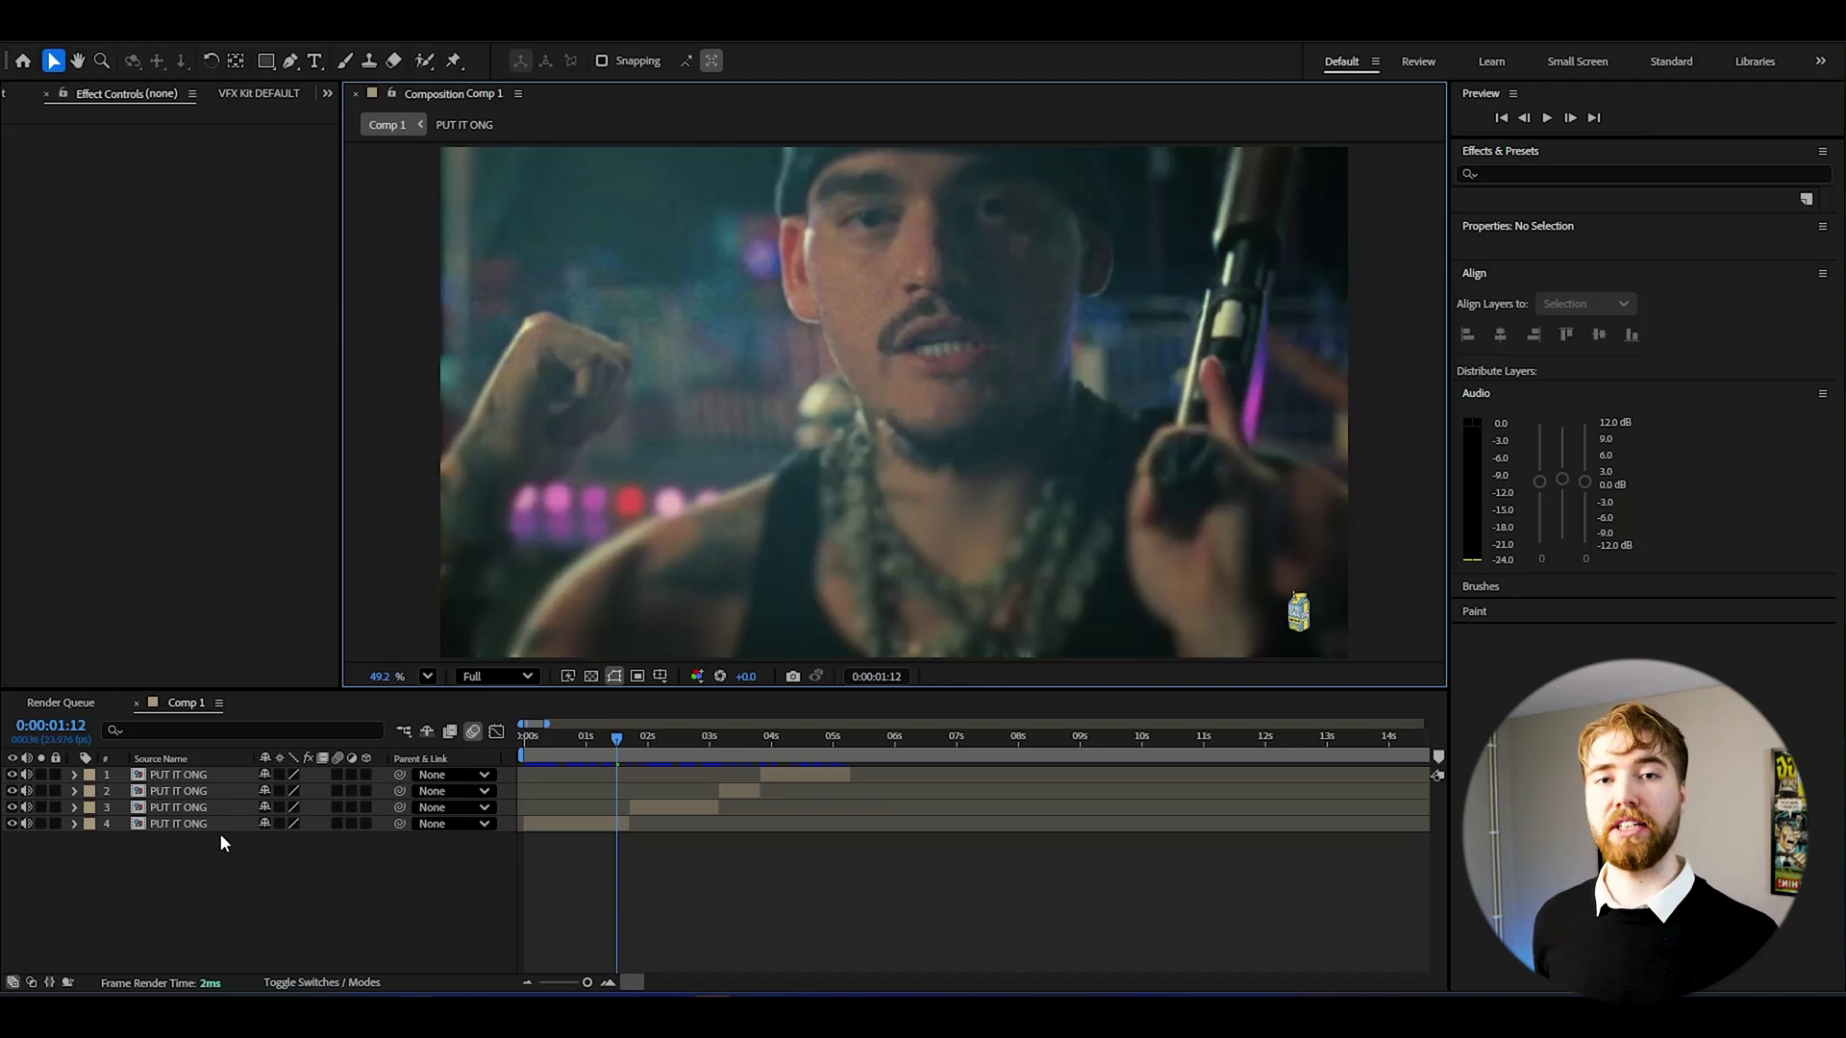
Mute the audio of the four PUT IT ONG layers and add an adjustment layer above them
left_click_drag(26, 774, 26, 827)
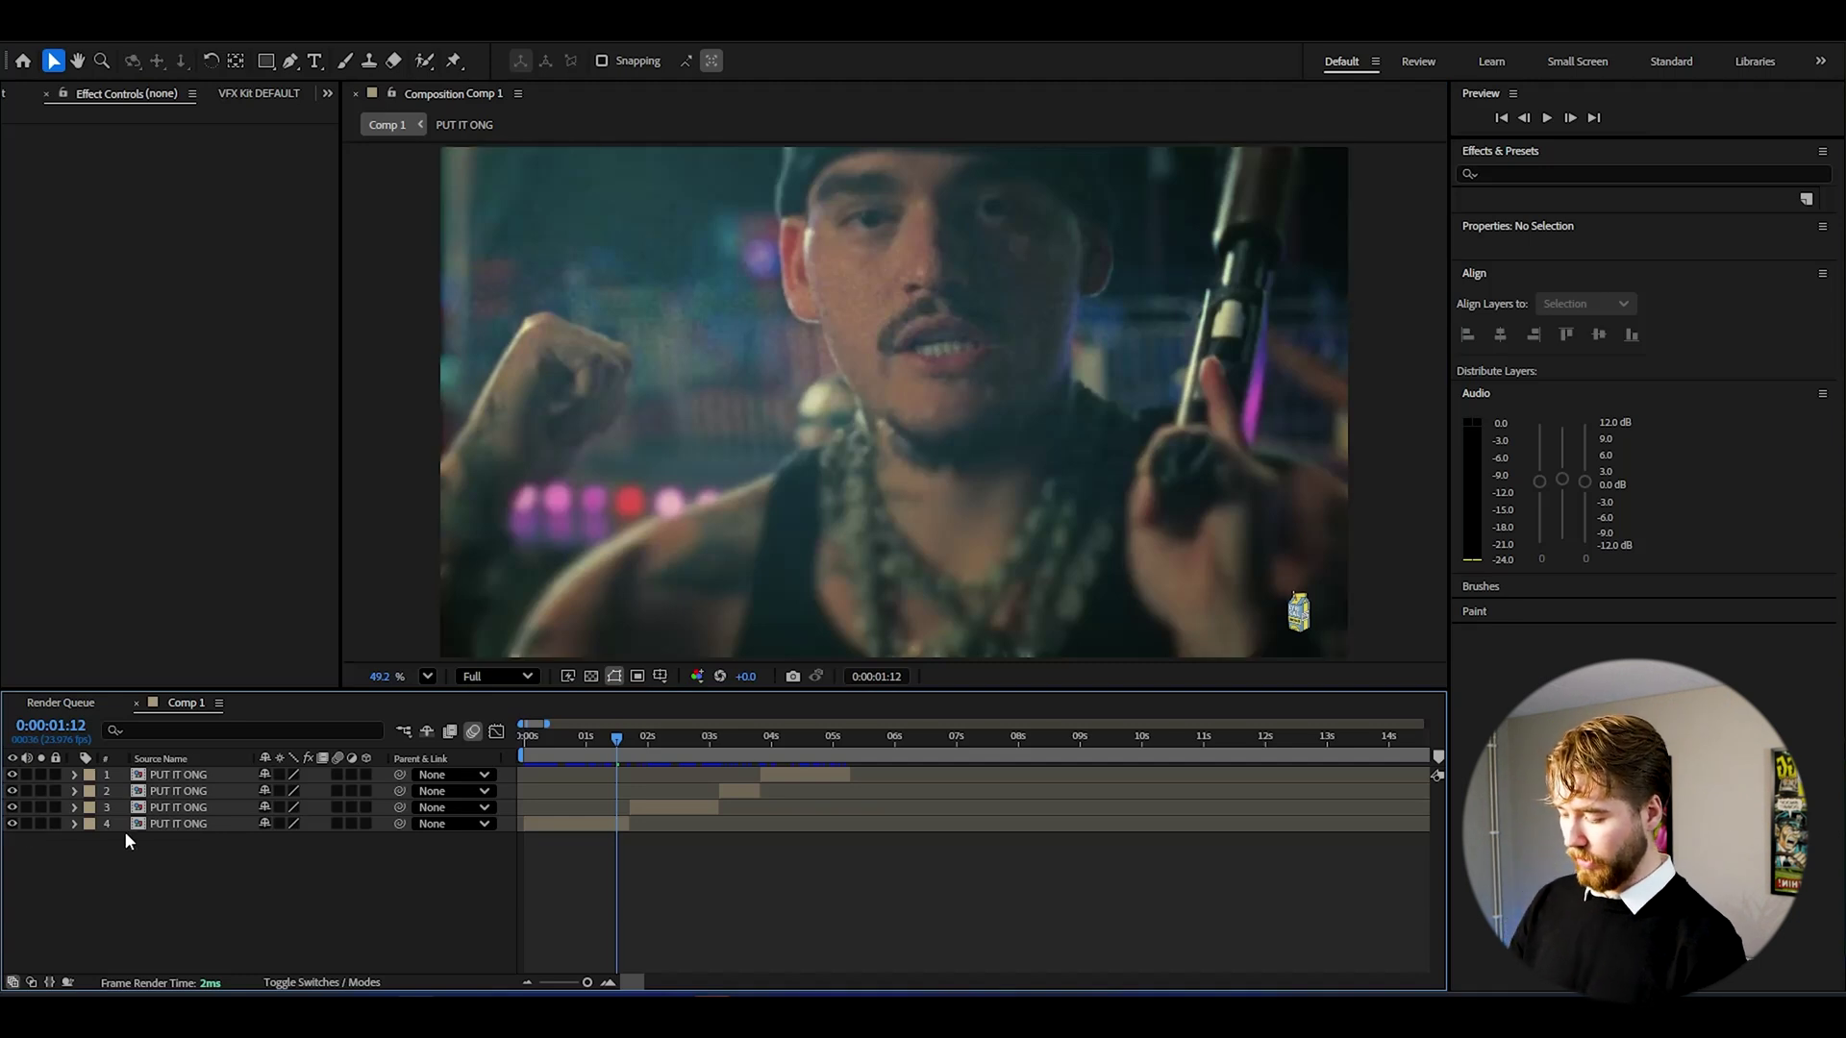
key("ctrl+alt+y")
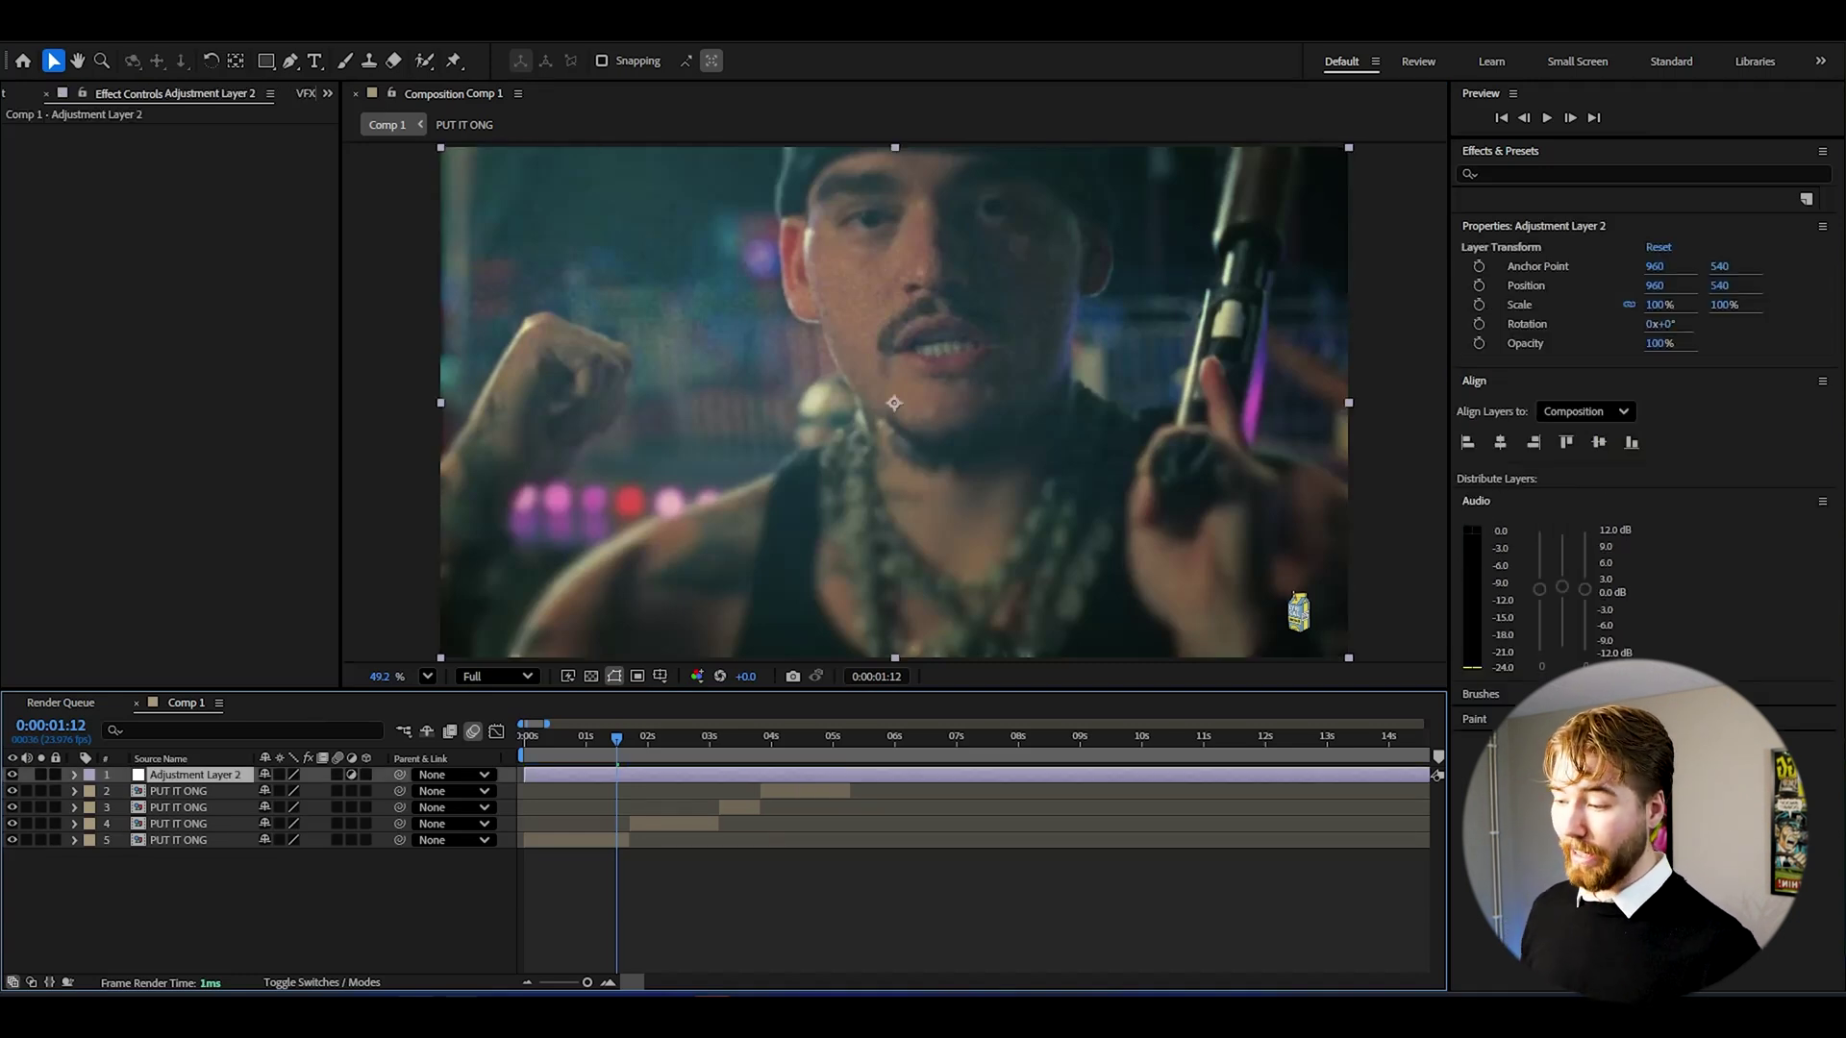
left_click_drag(621, 740, 632, 739)
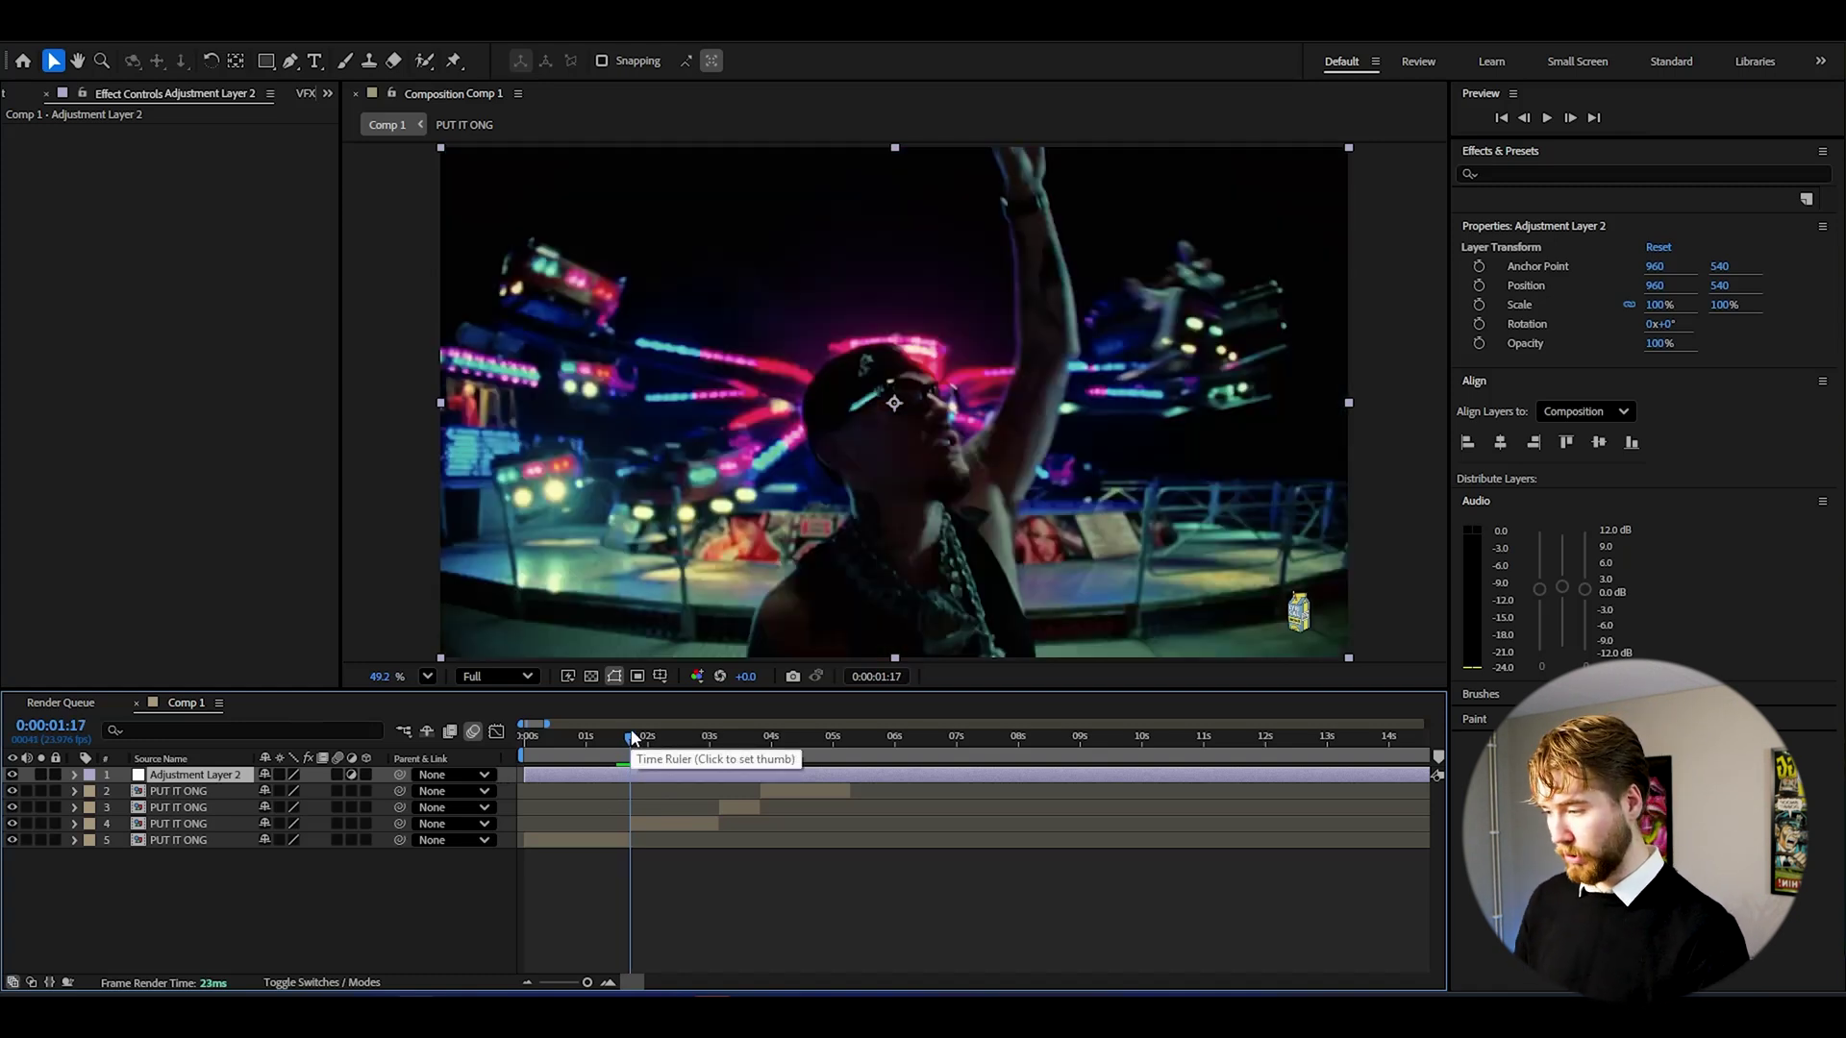
left_click(724, 904)
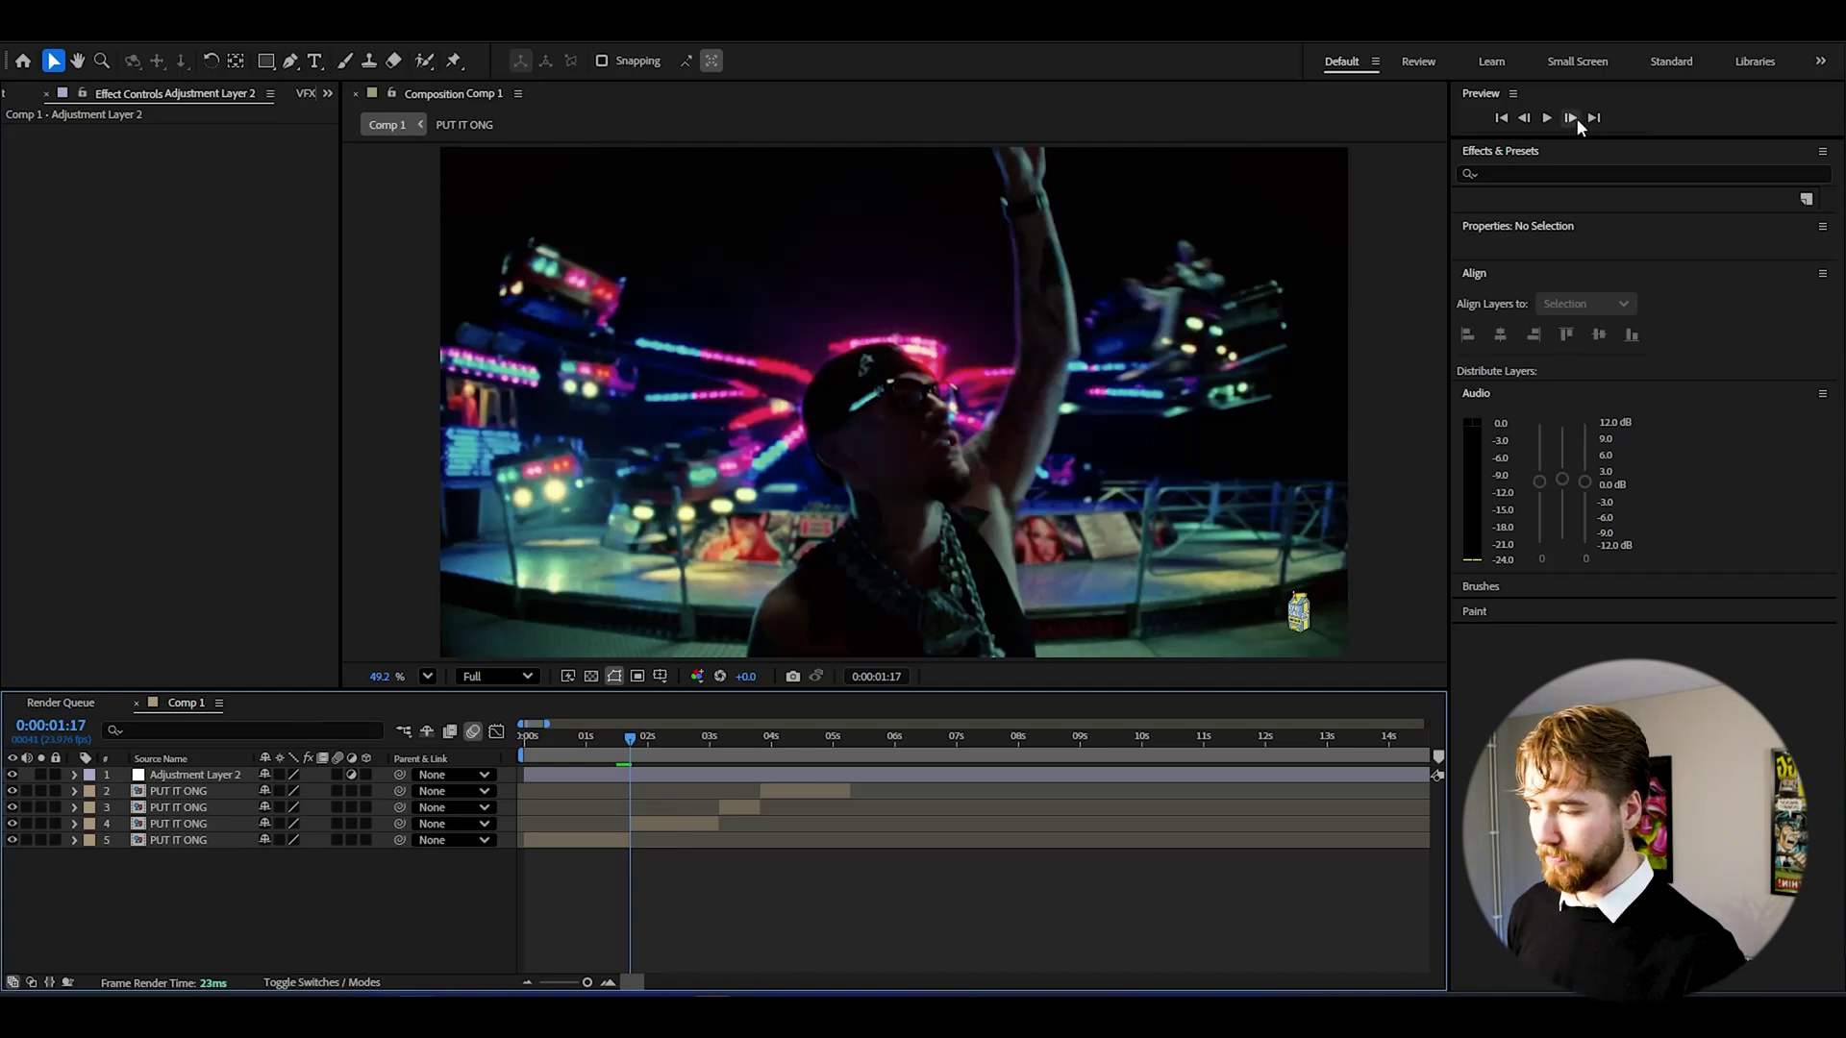
Trim the adjustment layer's end to 0:00:01:22, five frames after the cut between the first two clips
key("semicolon")
left_click(602, 769)
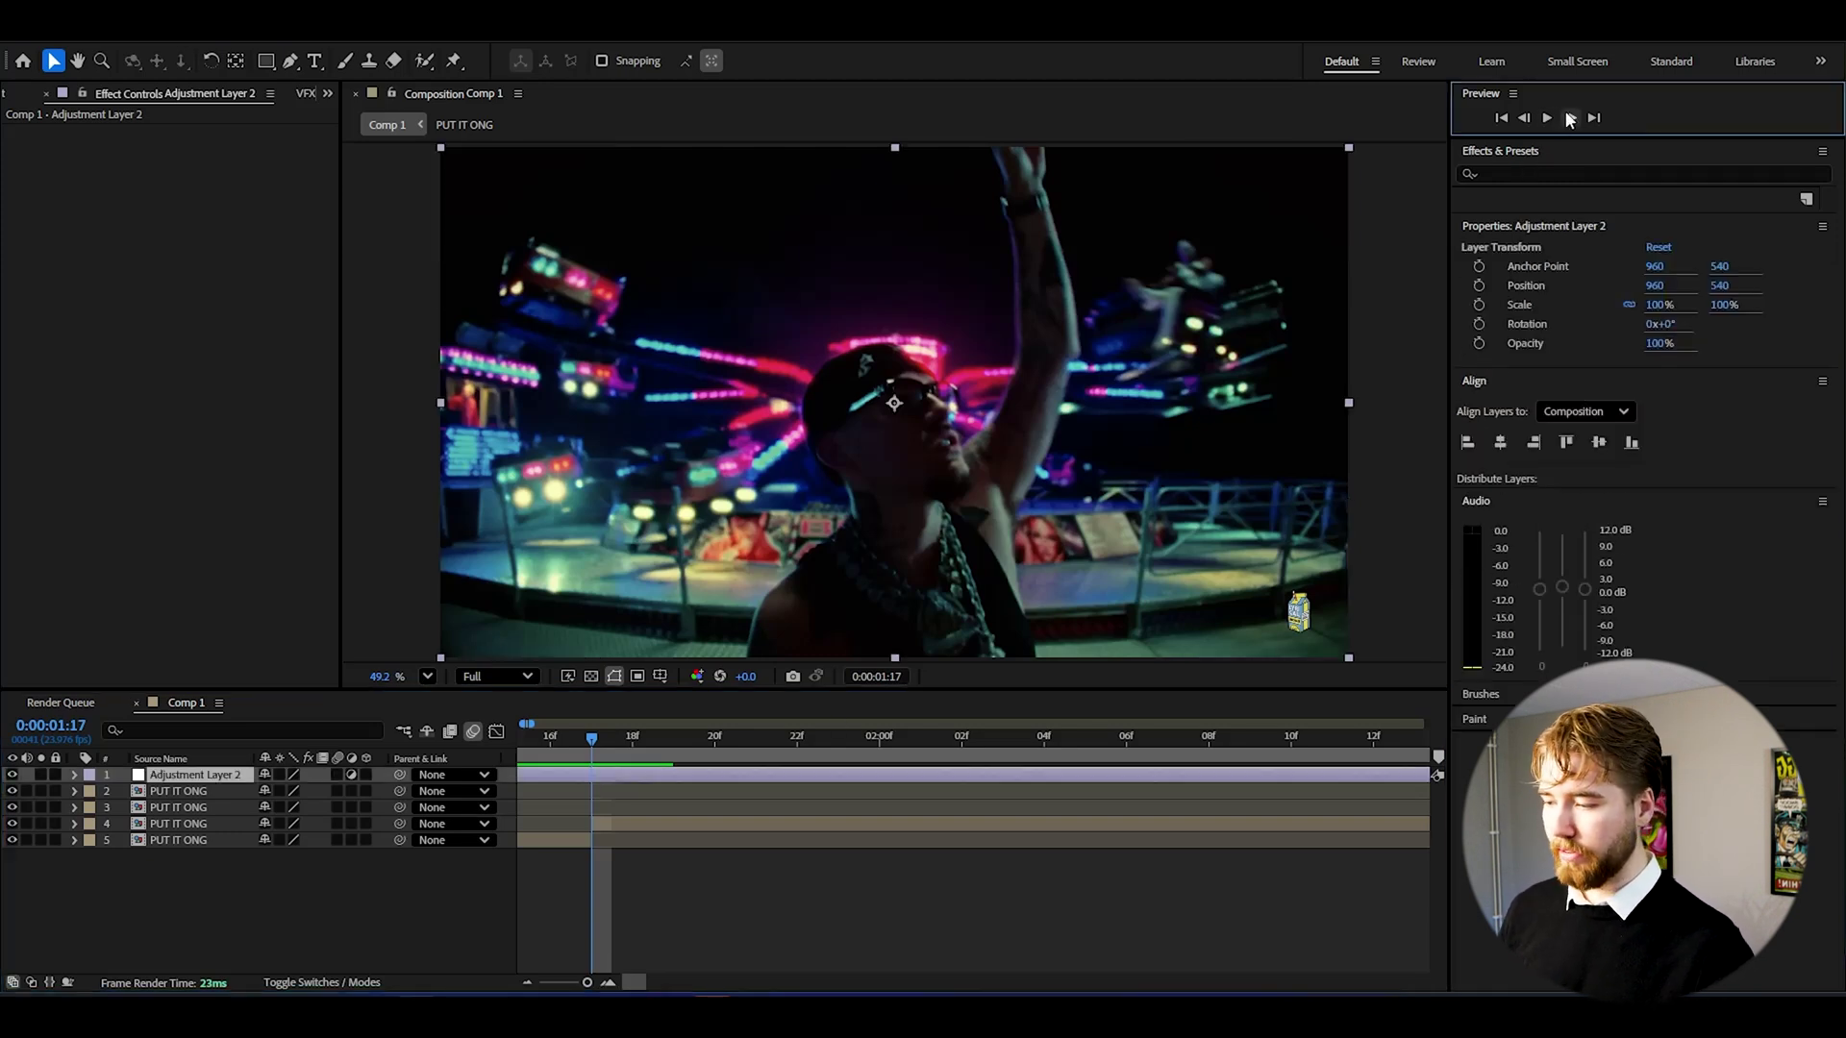
left_click(797, 746)
key("ctrl+shift+d")
key("Delete")
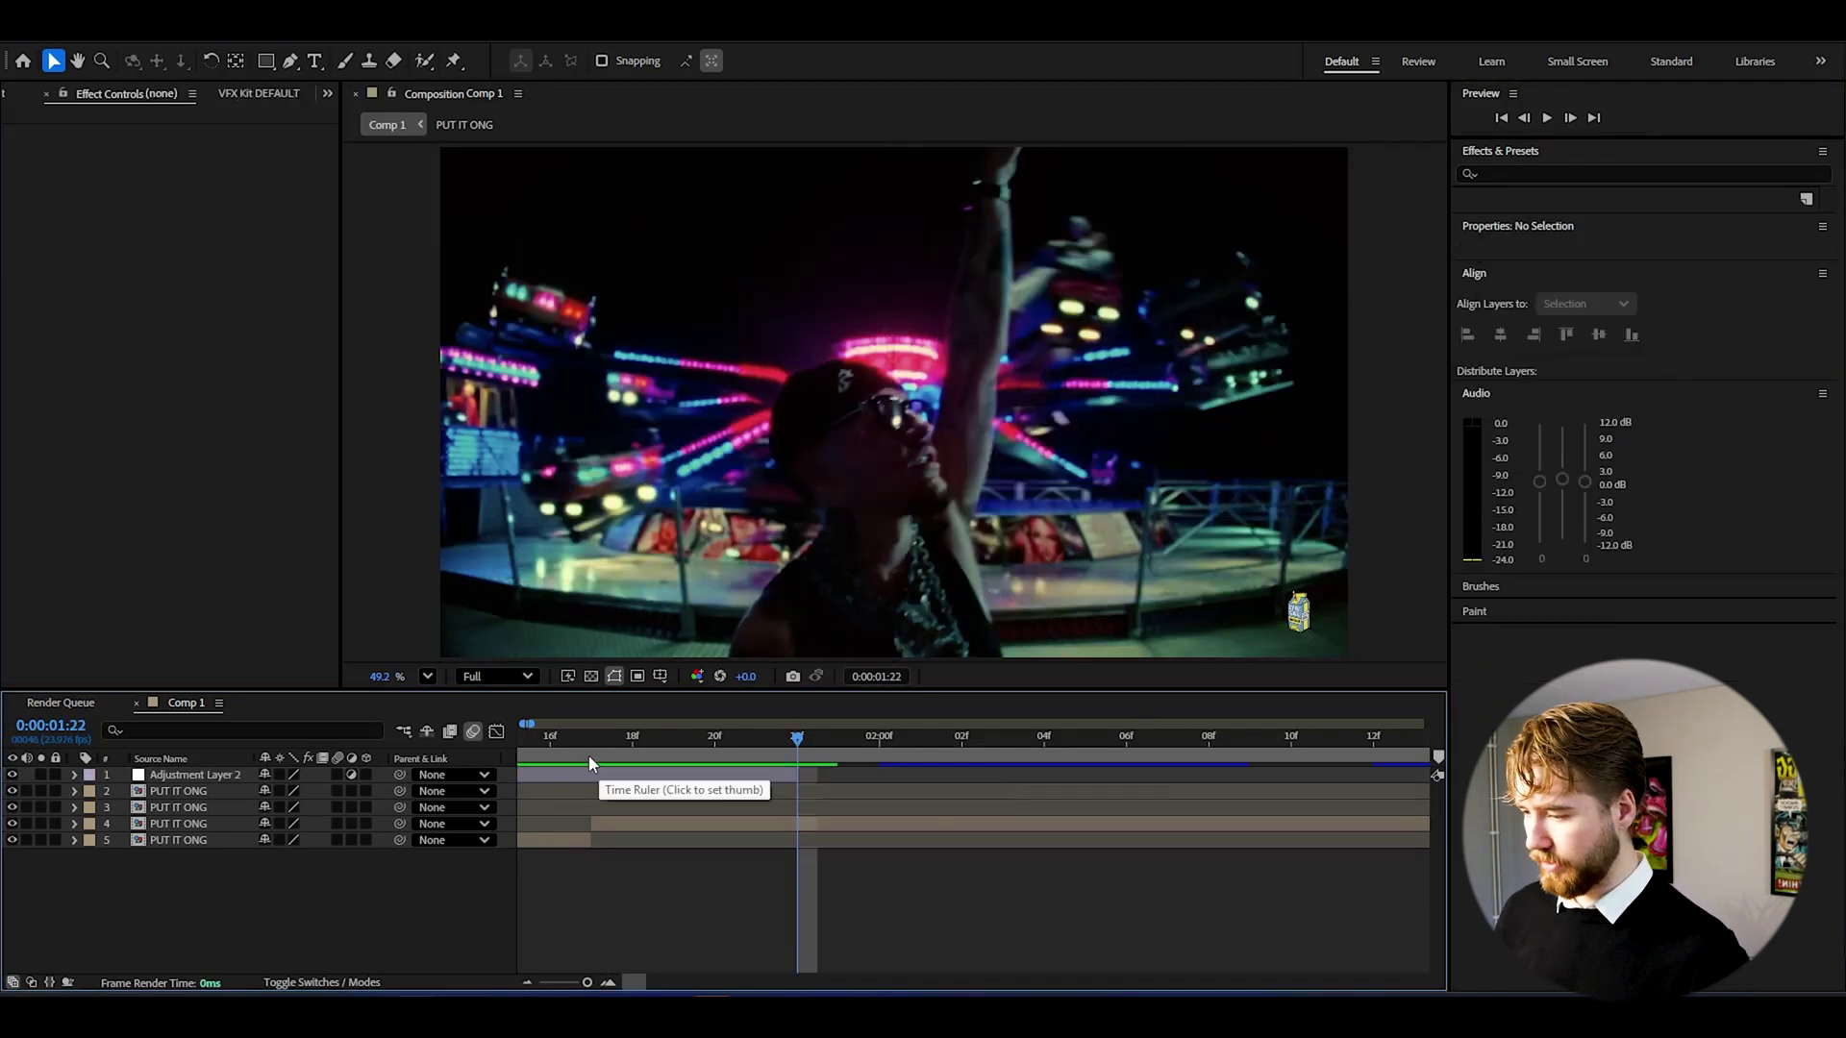
Trim the adjustment layer's start to 0:00:01:12, five frames before the cut
left_click(590, 750)
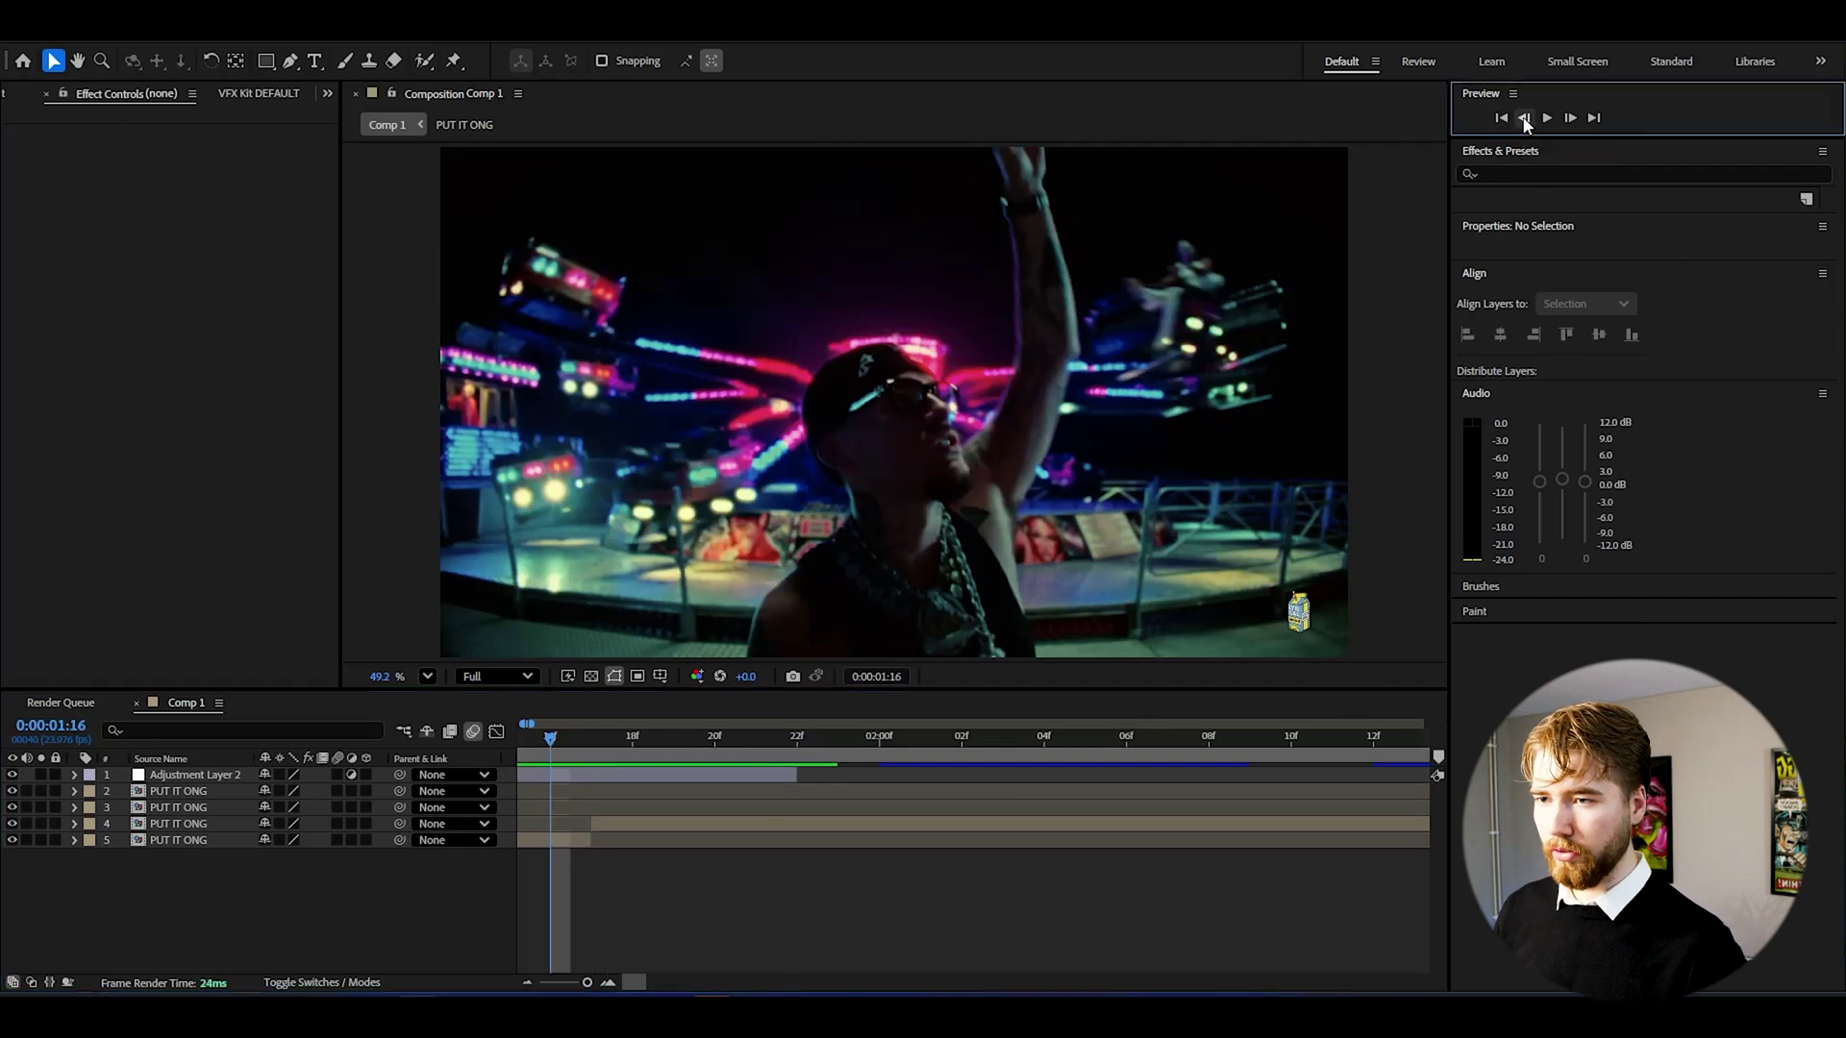
left_click(1524, 119)
left_click(1524, 118)
left_click(1524, 118)
left_click(1524, 119)
left_click(1524, 118)
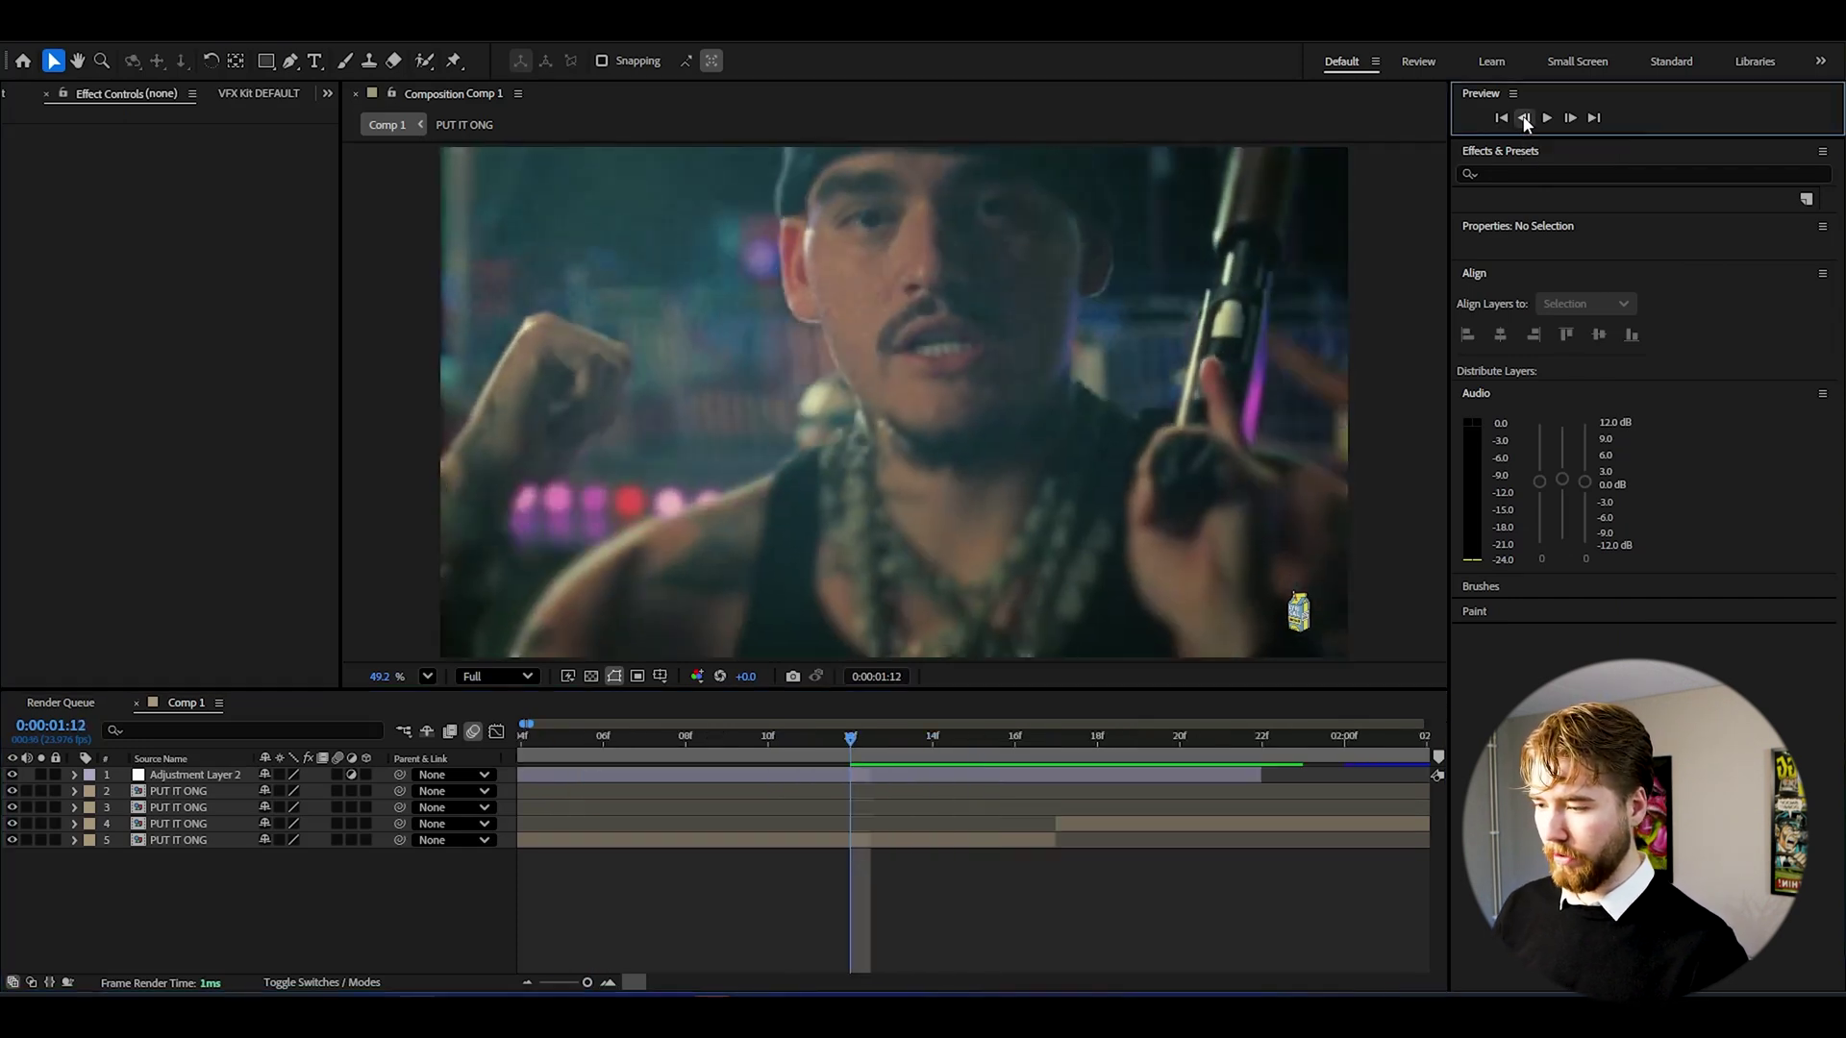
left_click(900, 775)
key("ctrl+shift+d")
left_click(823, 798)
key("Delete")
Apply a Transform effect to the adjustment layer and keyframe its Position at 960, 540 on 0:00:01:12 and 0:00:01:22
left_click(875, 777)
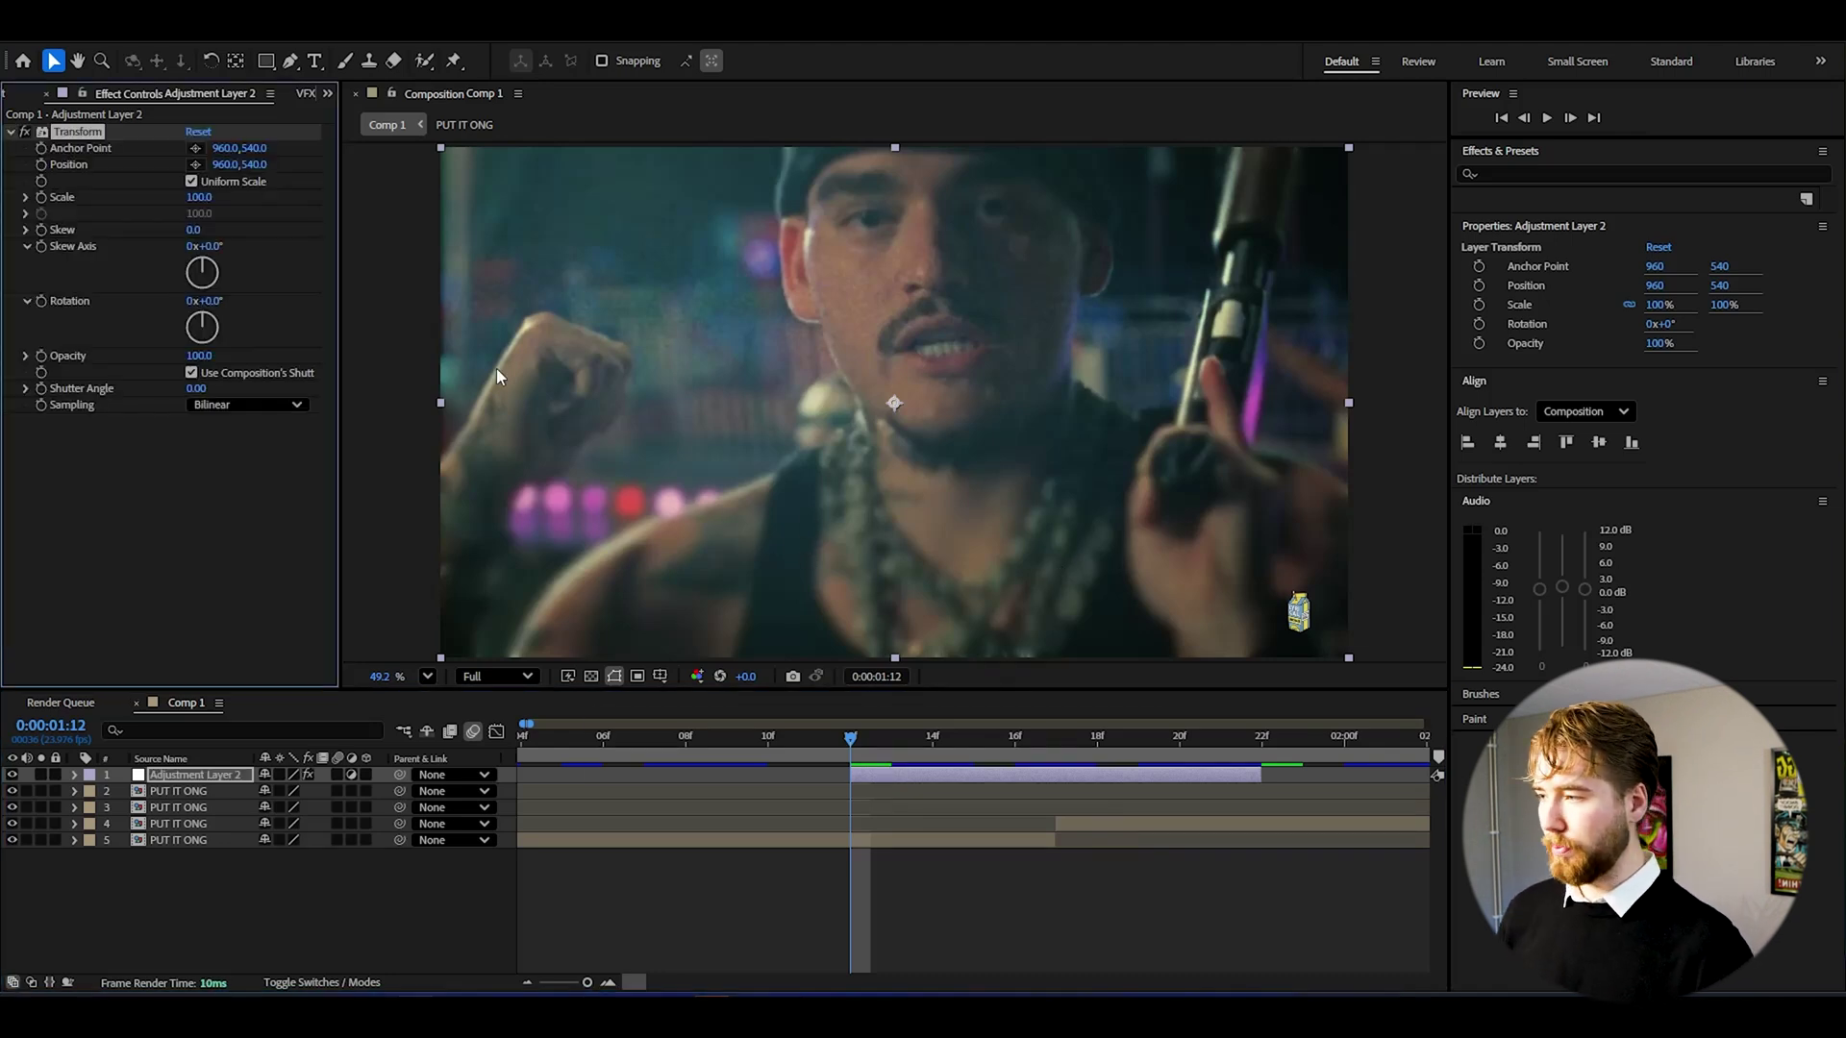
left_click(41, 165)
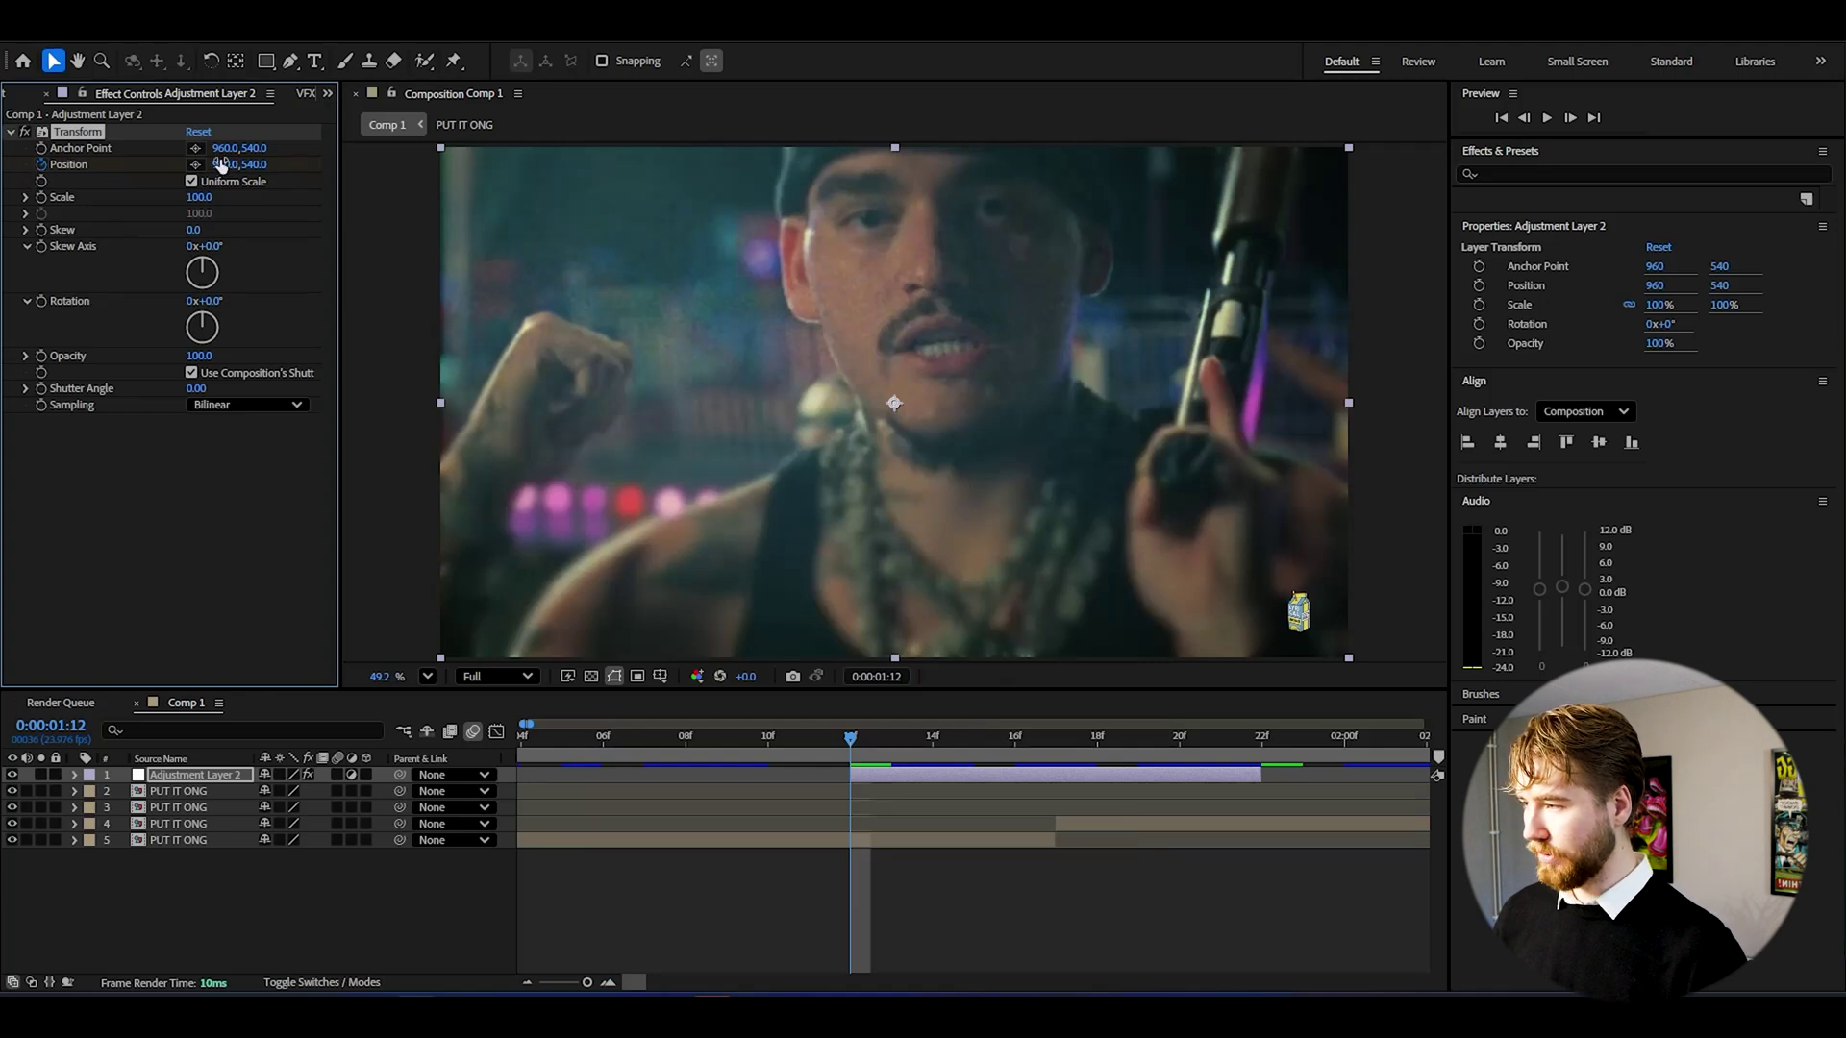
left_click(74, 775)
left_click_drag(863, 757, 1249, 774)
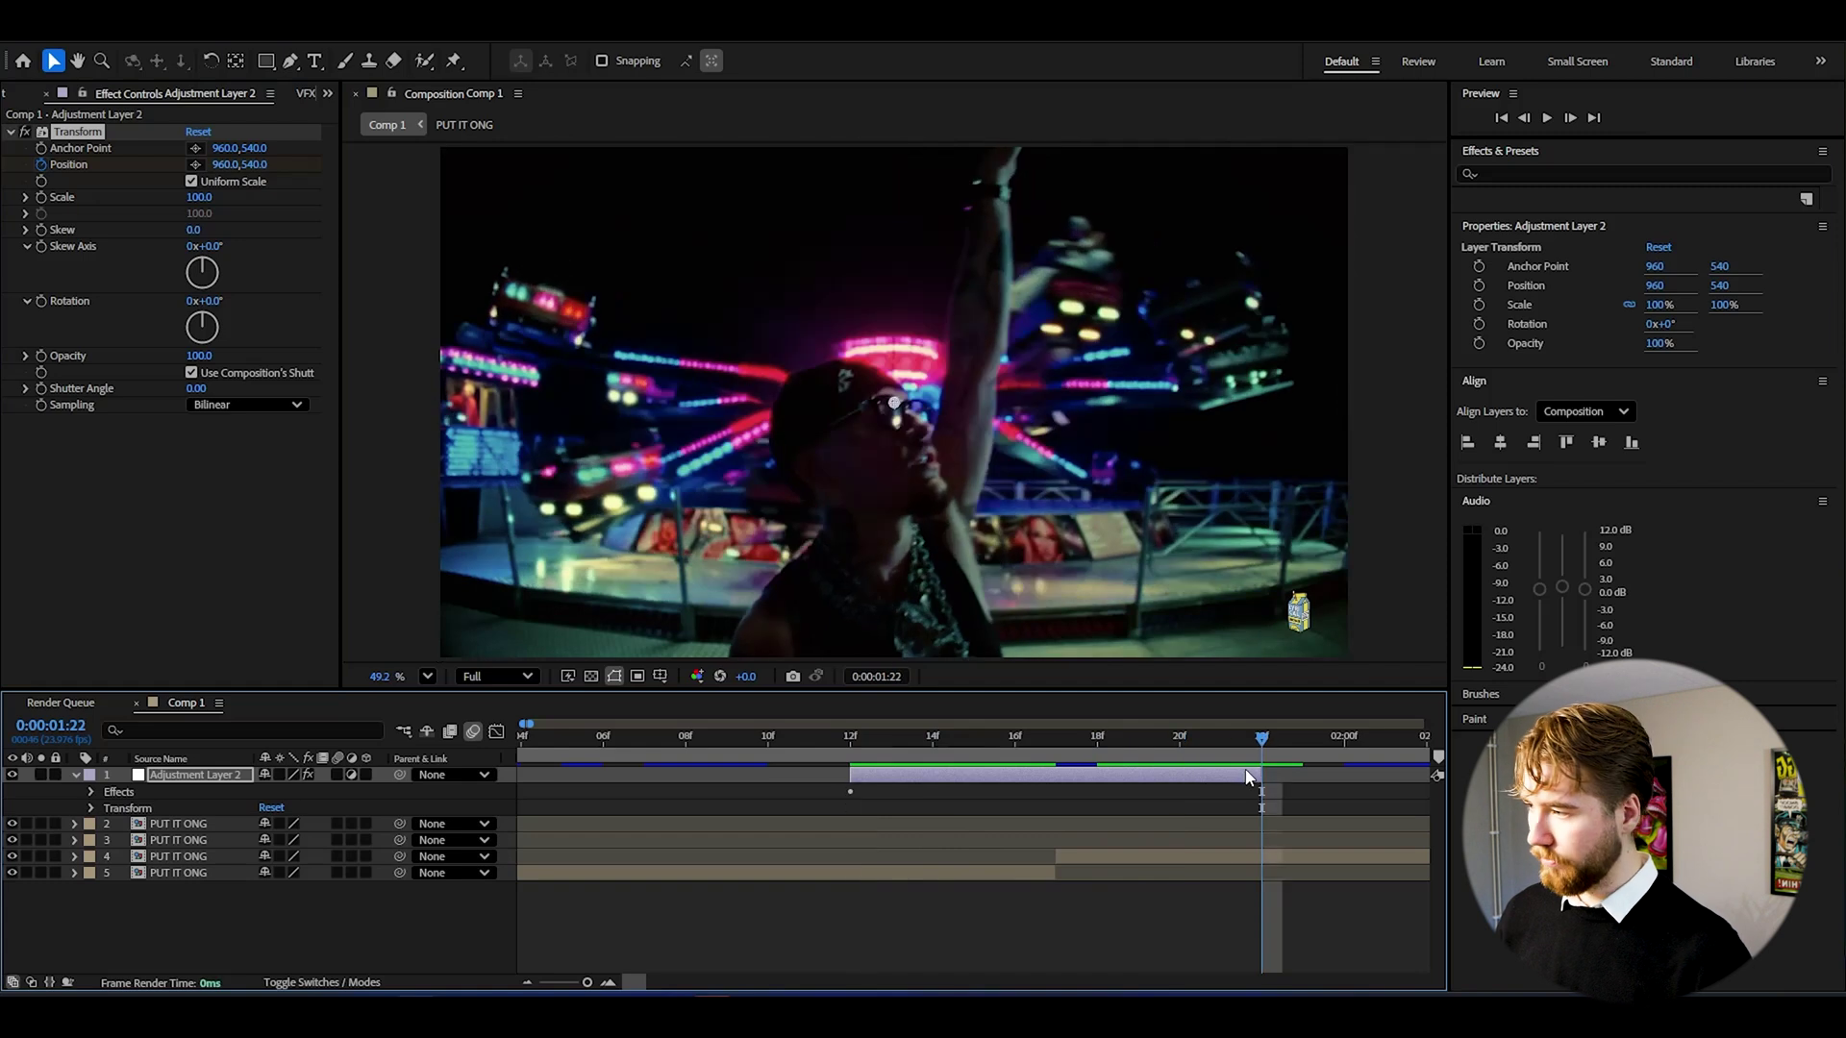
left_click(90, 793)
left_click(27, 840)
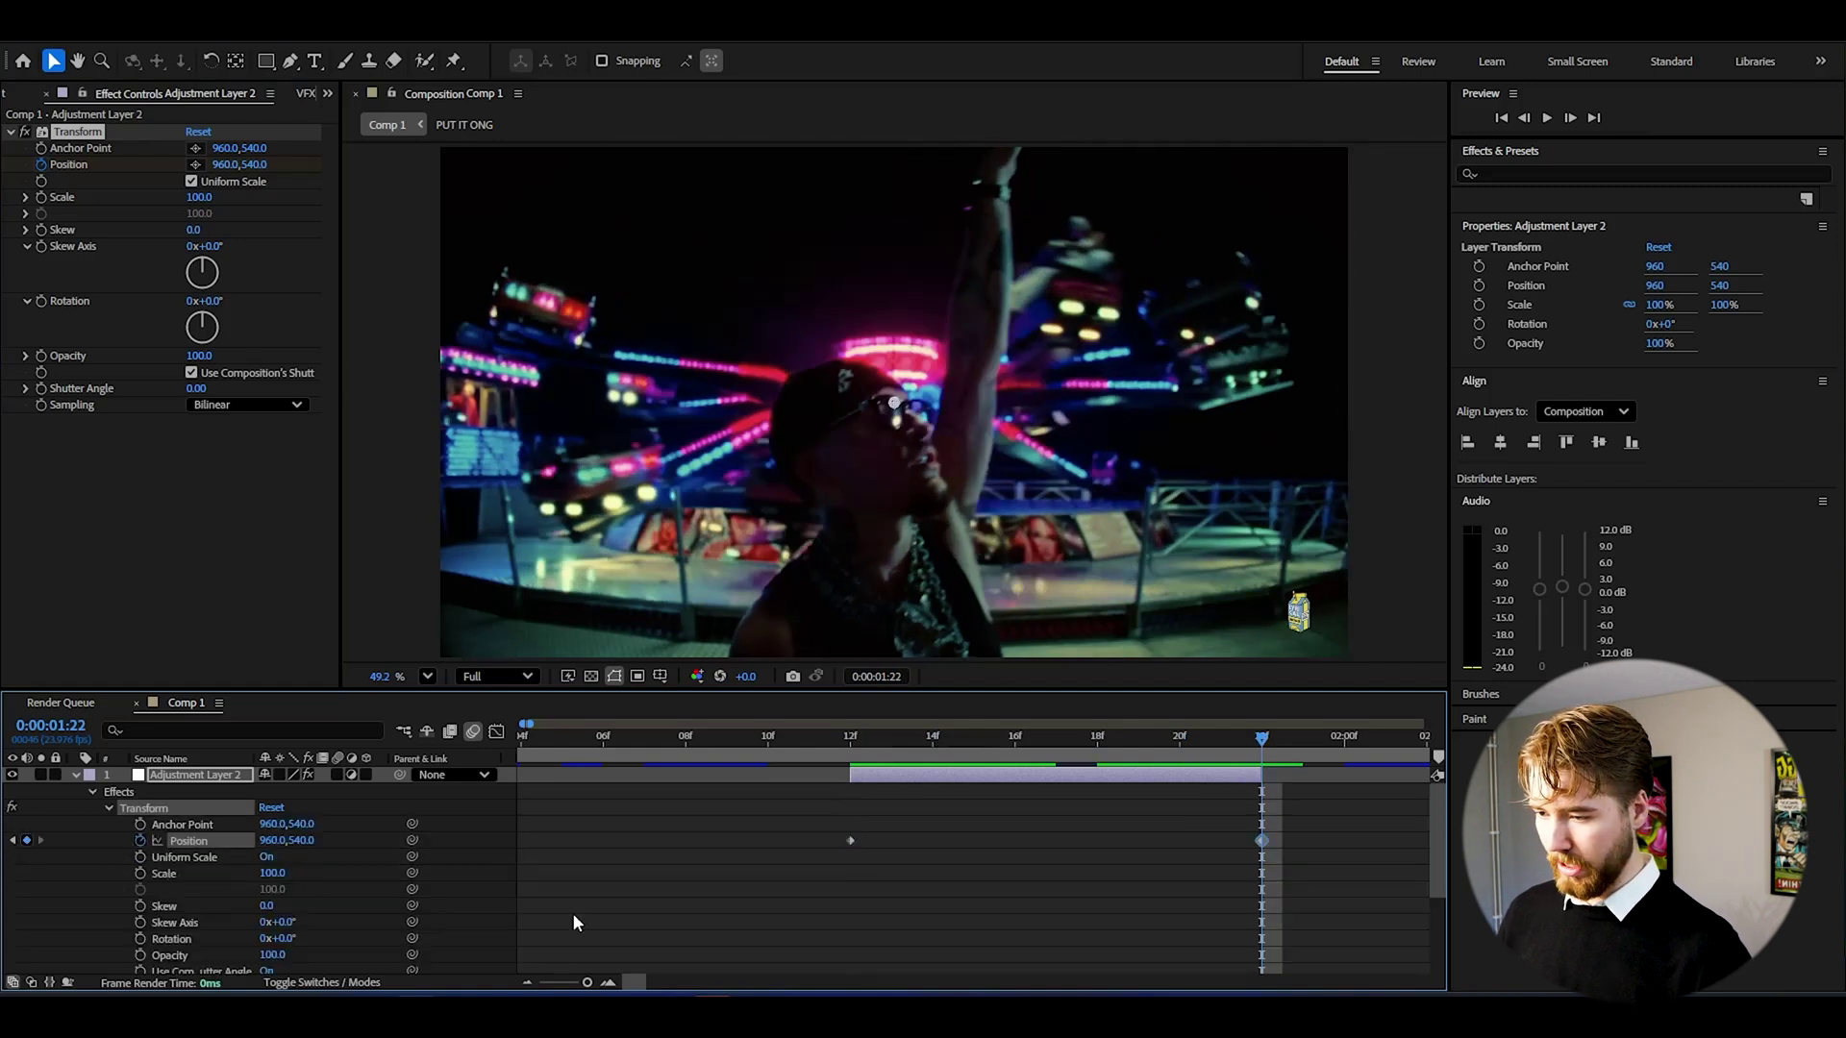
Add a layer marker at the cut on 0:00:01:17 and rename the adjustment layer BEST SHAKE
left_click(1074, 739)
scroll(1117, 831, "down", 3)
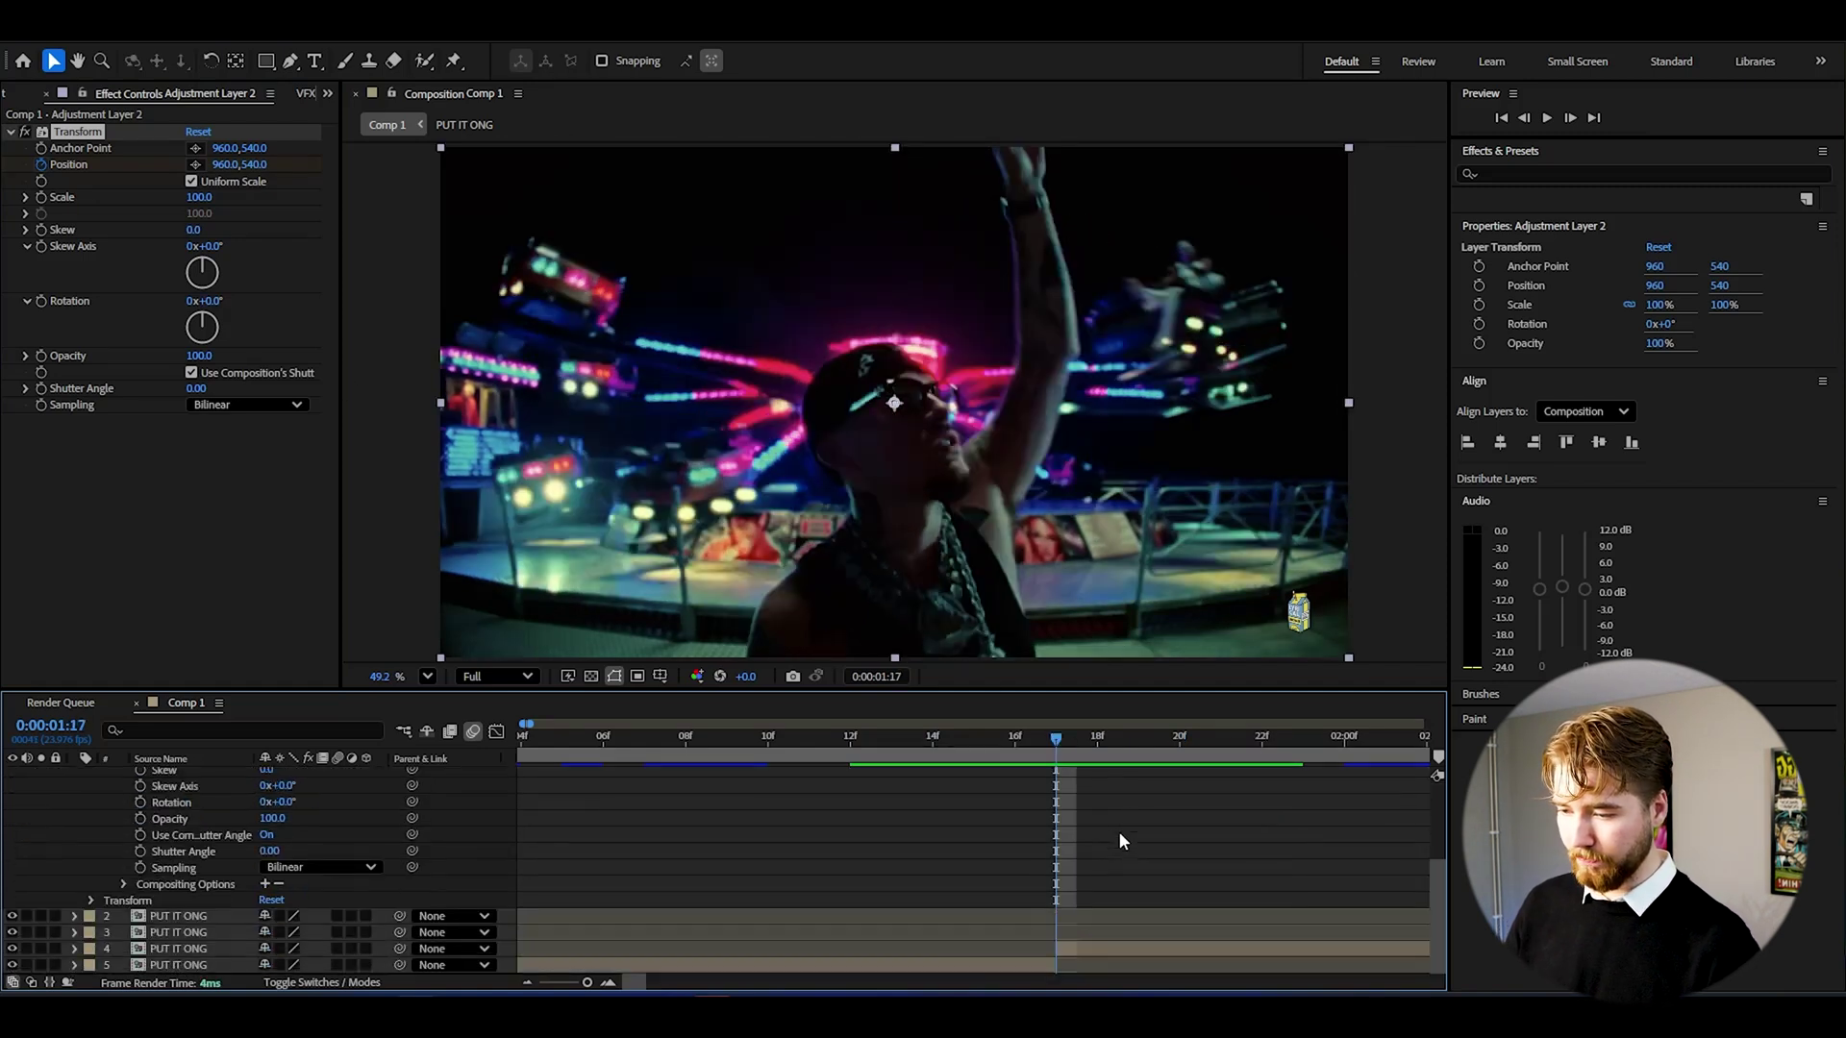
scroll(1118, 831, "up", 3)
key("slash")
left_click(1092, 775)
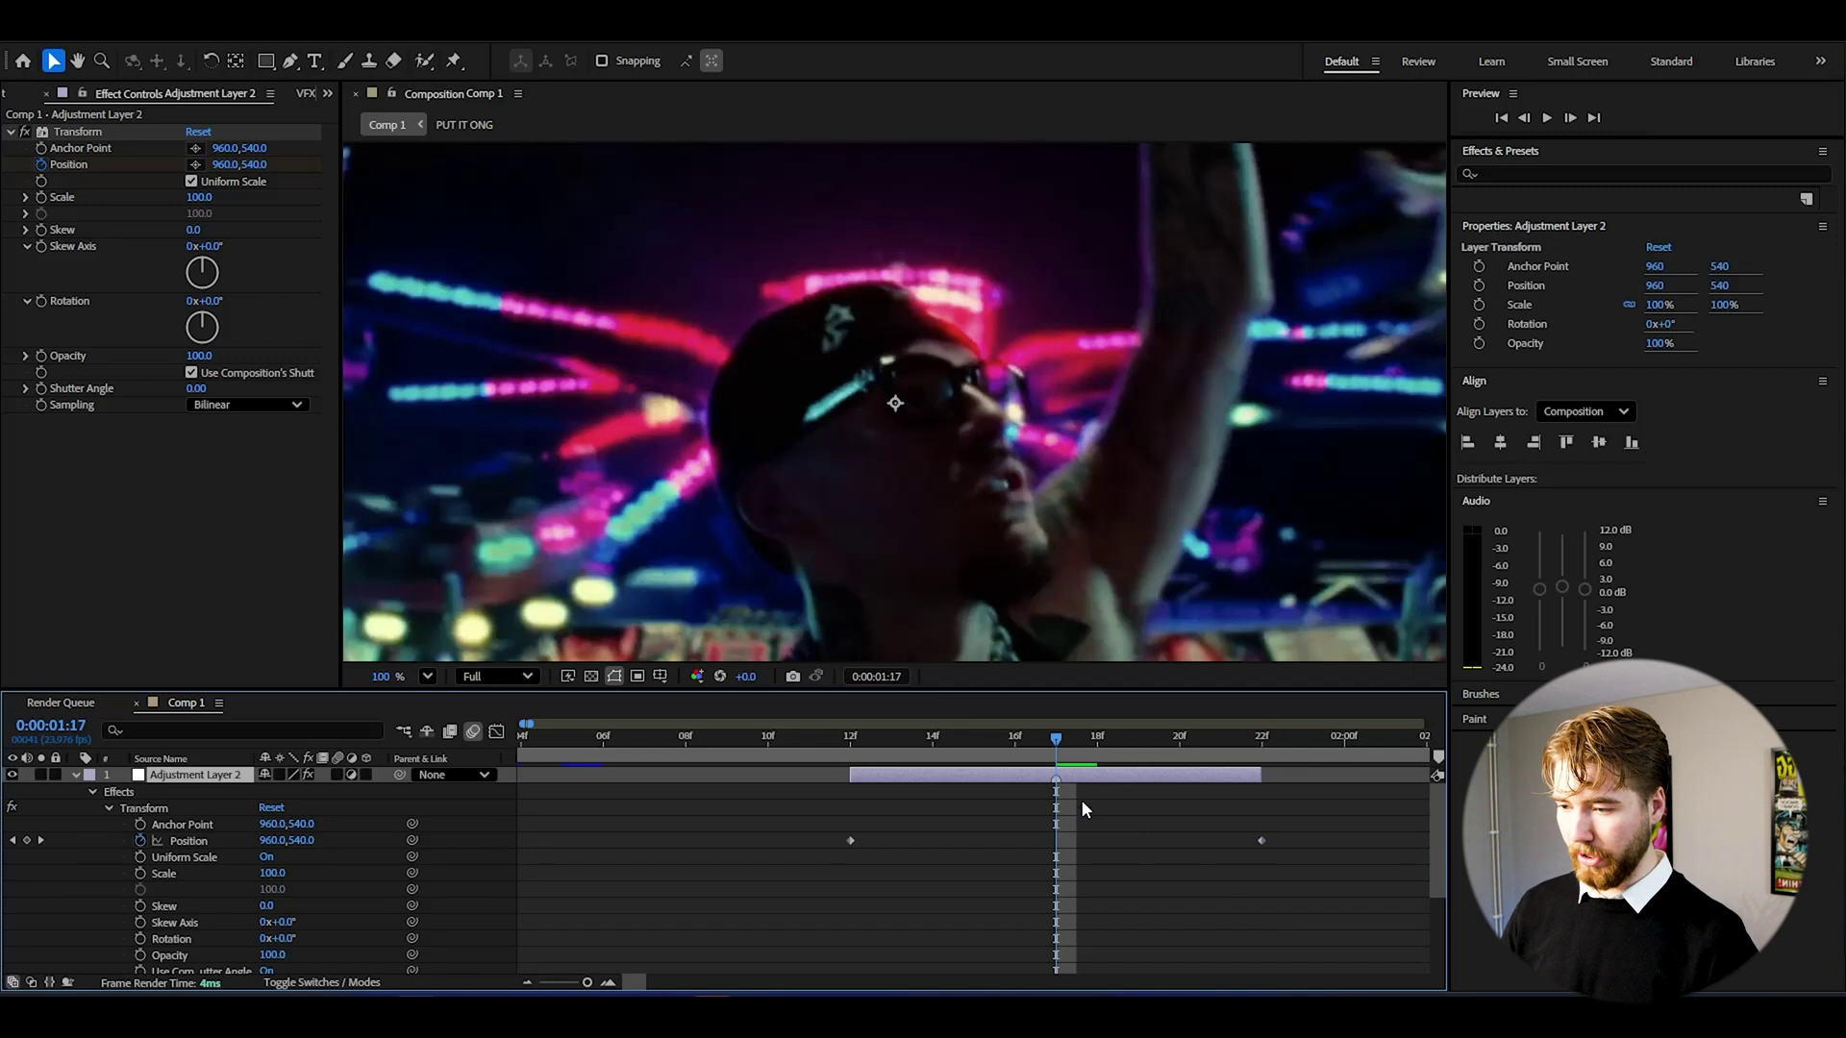
left_click(1082, 807)
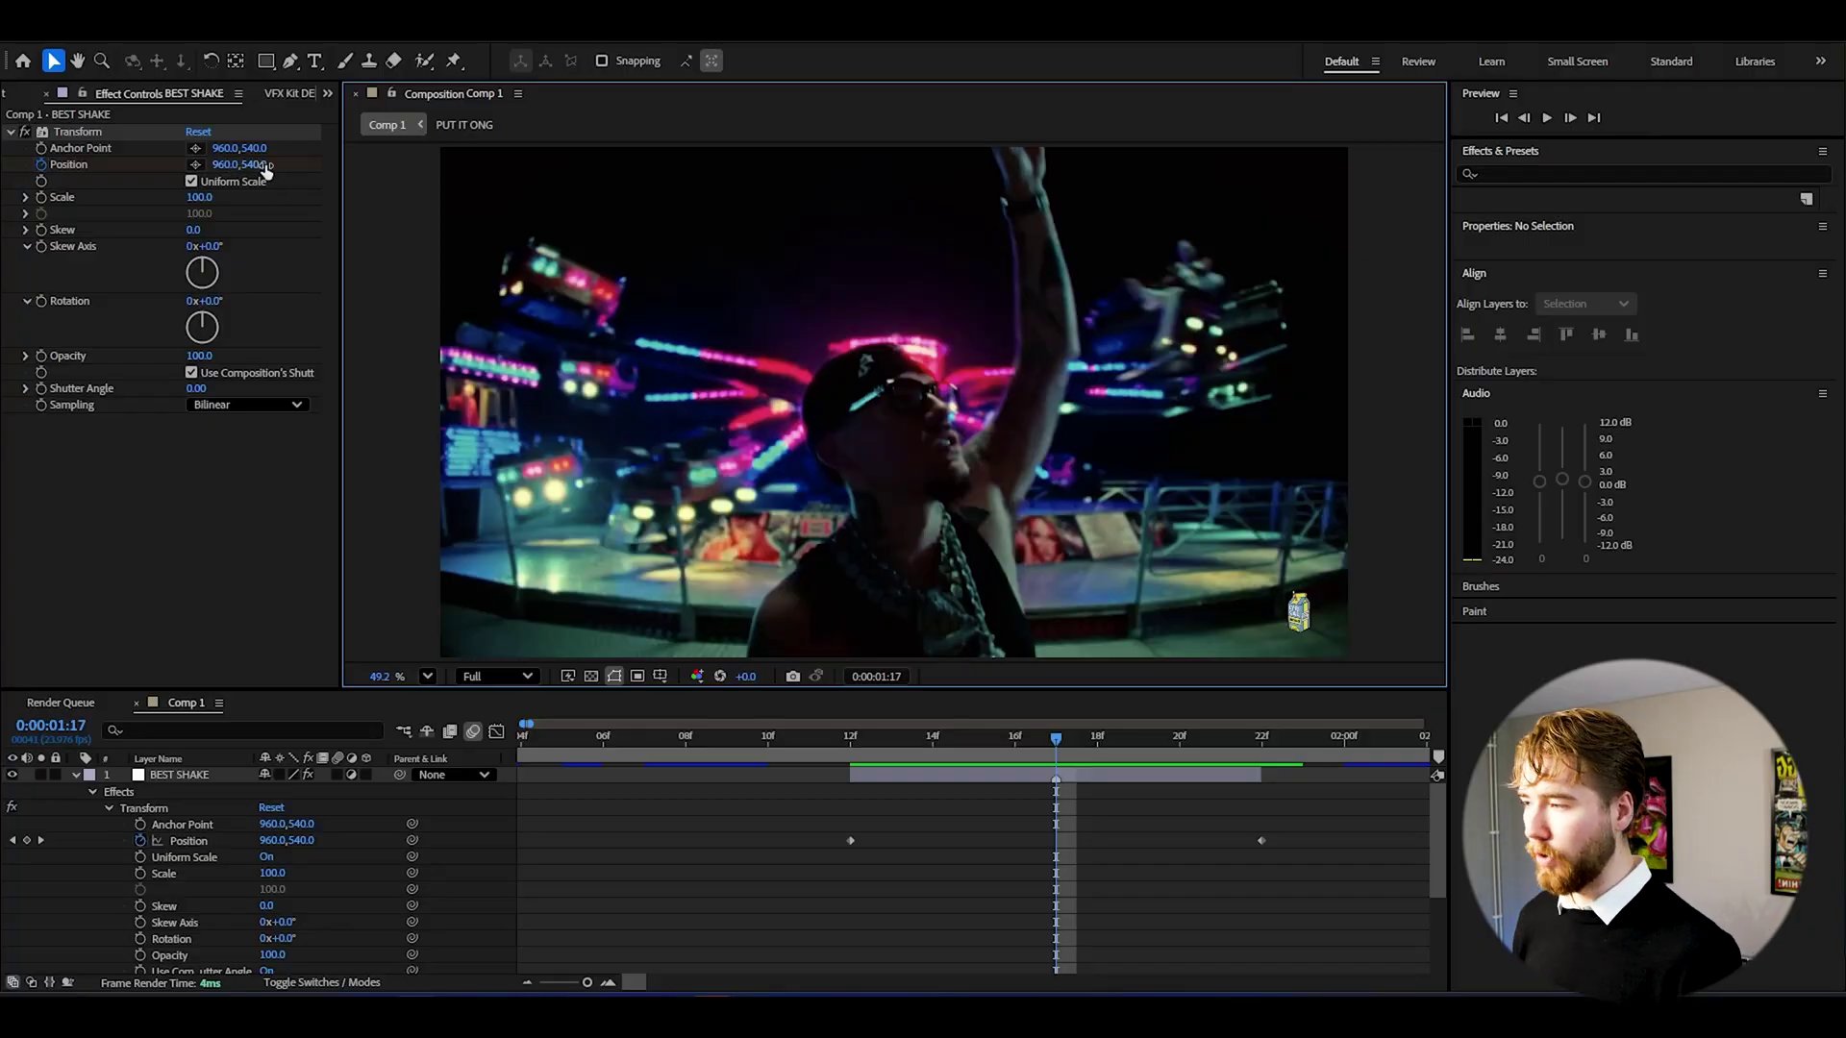
Keyframe the Transform effect's Position at 960, 976 on 0:00:01:17 and at 960, 376.8 on 0:00:01:16
left_click_drag(263, 164, 742, 269)
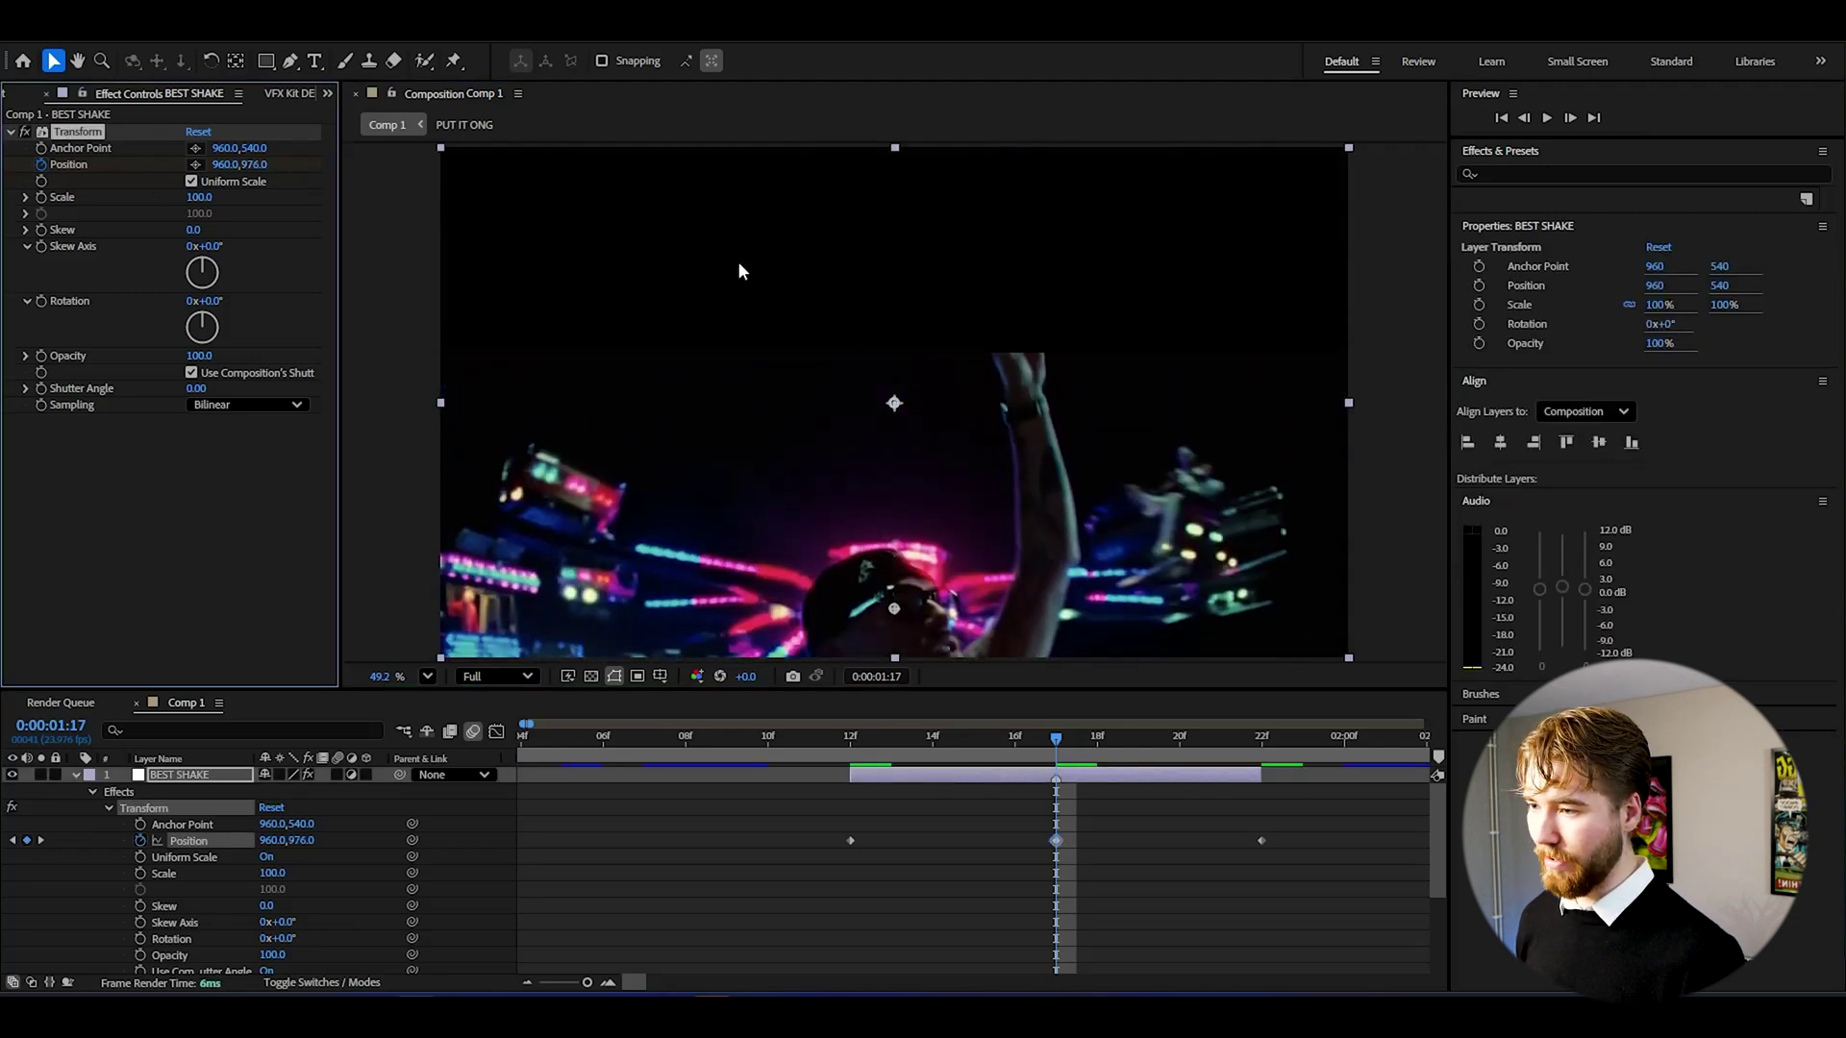
left_click_drag(1056, 746, 1035, 750)
left_click_drag(253, 164, 2, 171)
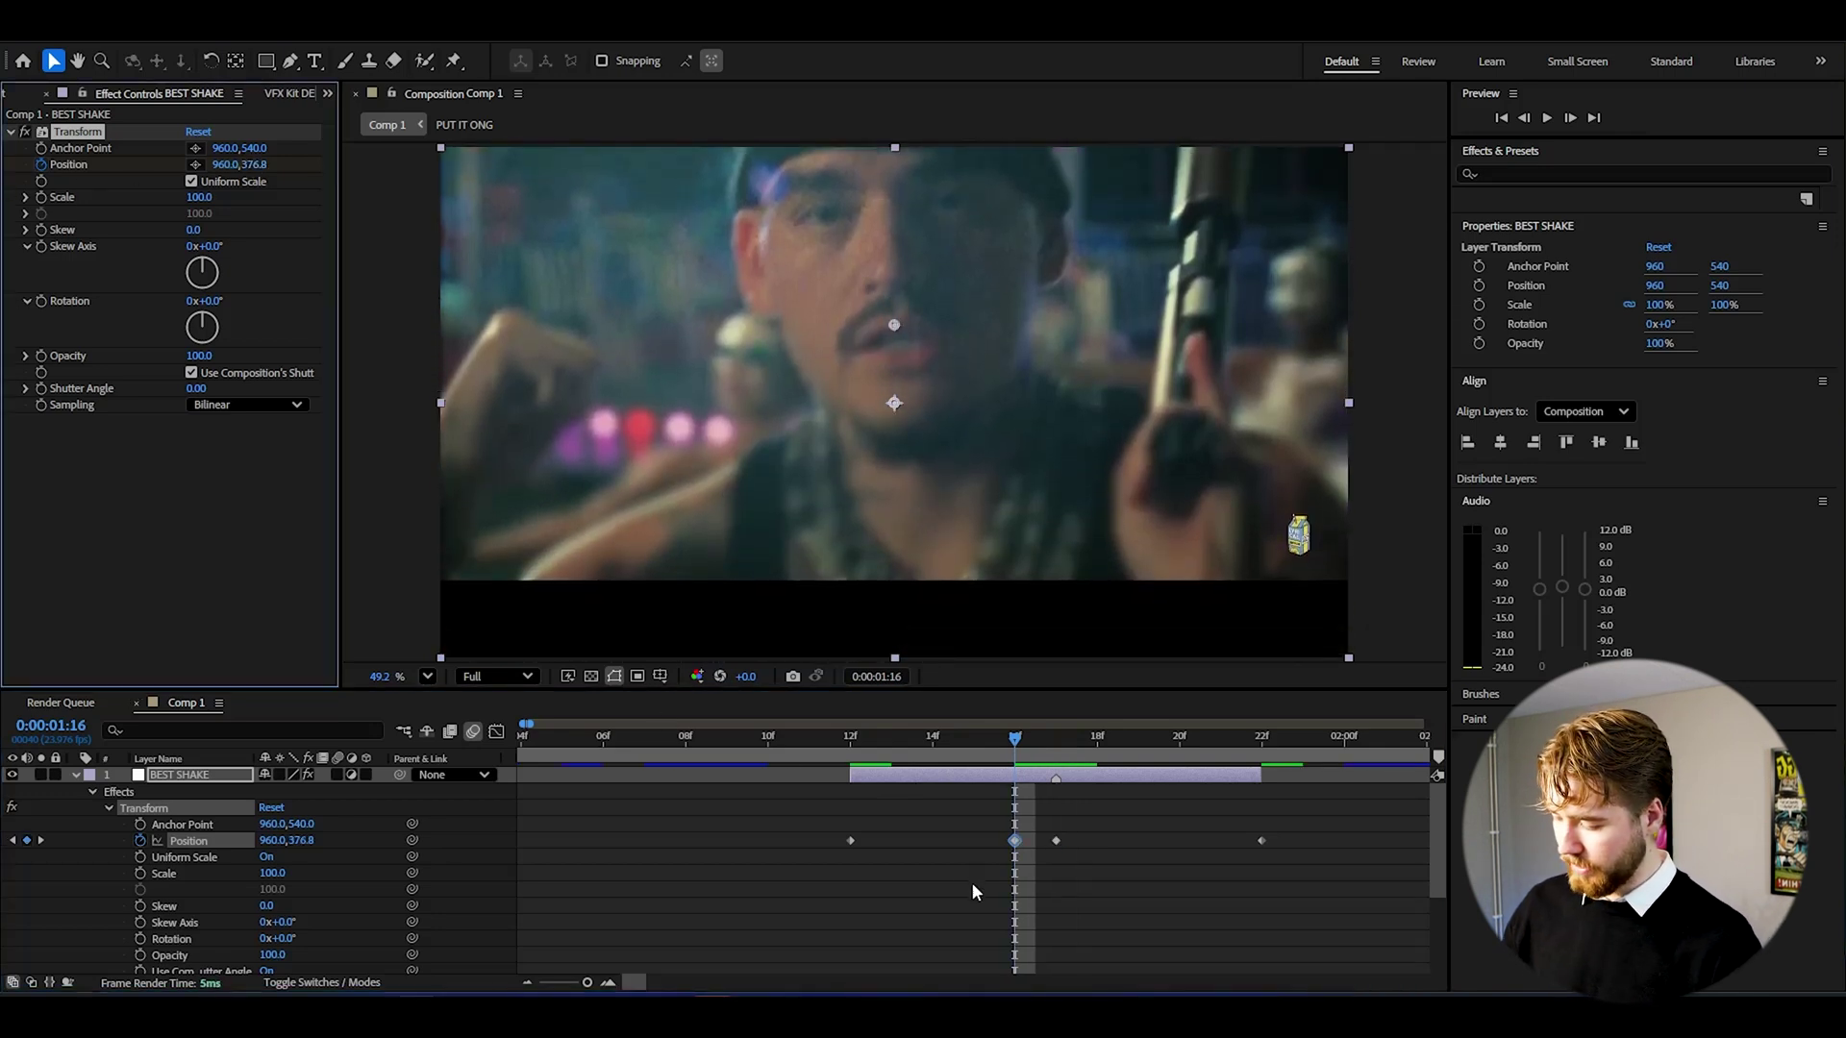
Copy the 0:00:01:16 Position keyframe to 0:00:01:18, one frame after the cut
left_click(1050, 749)
key("Page_Down")
key("ctrl+v")
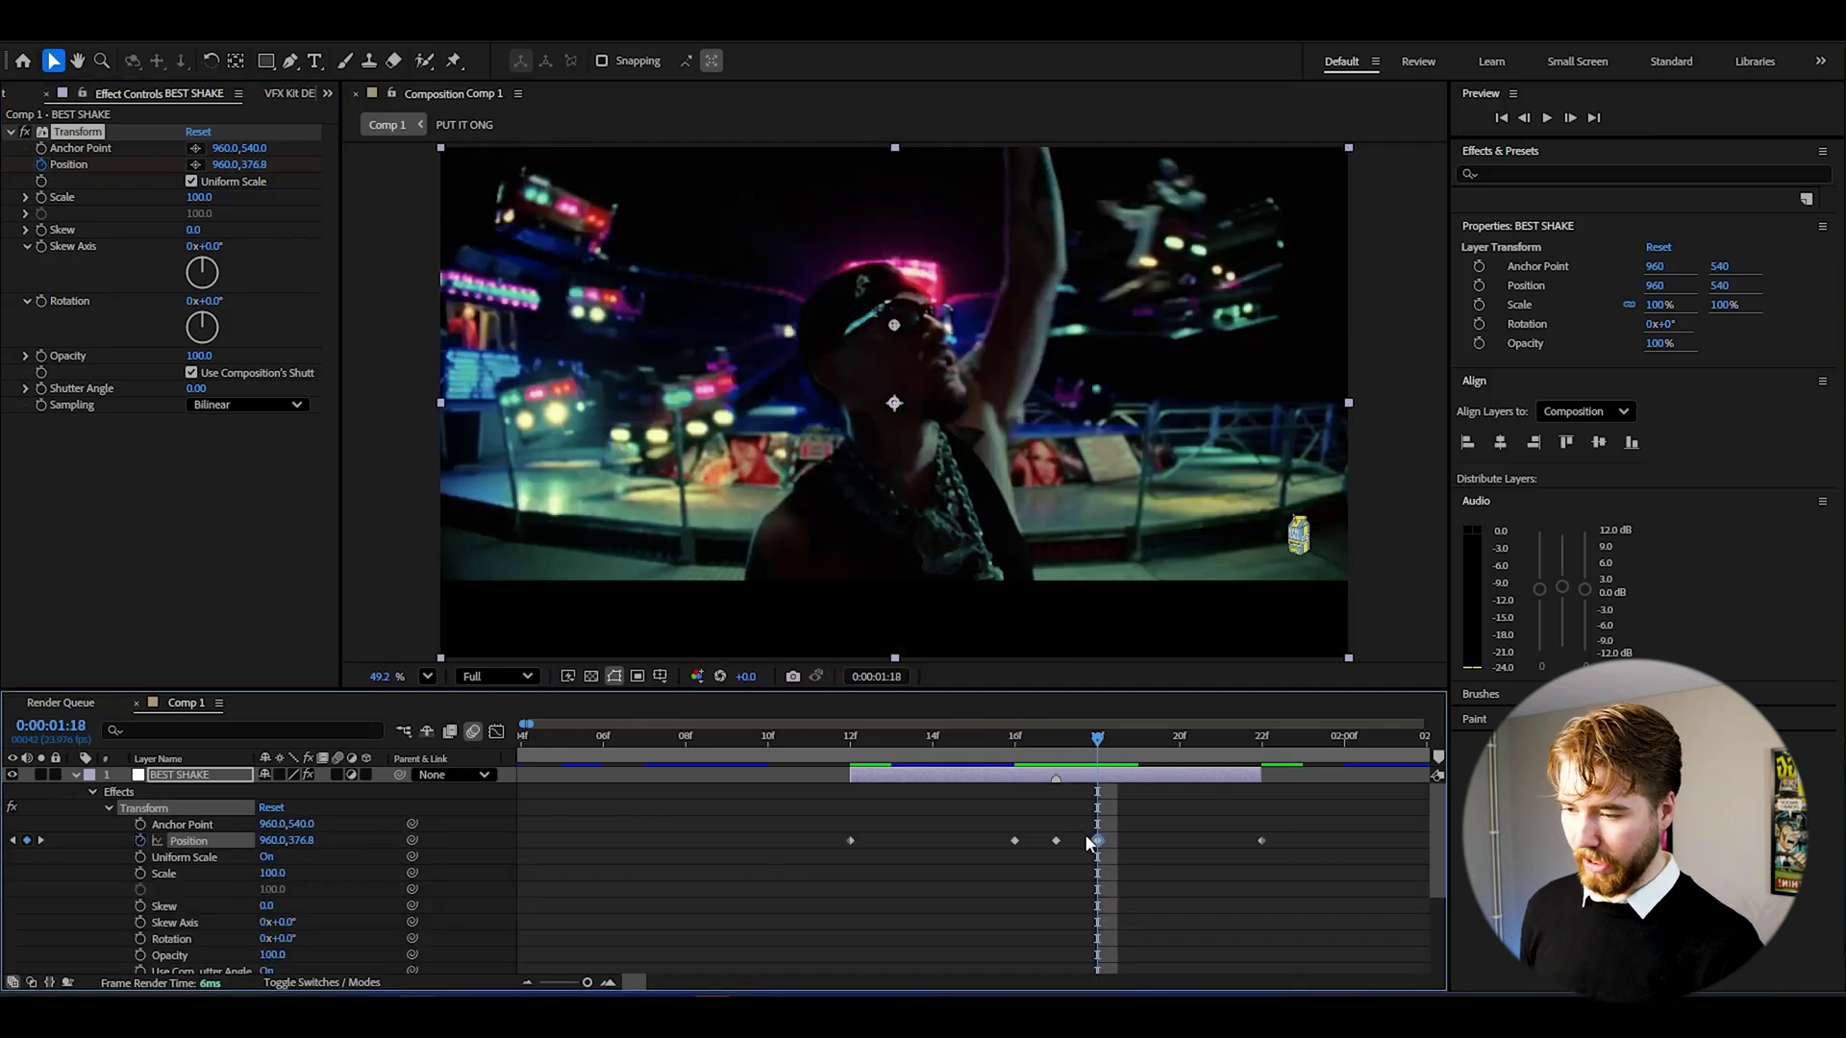
Keyframe the Transform effect's Position at 960, 592.6 on 0:00:01:15 and copy that keyframe to 0:00:01:19
left_click(977, 843)
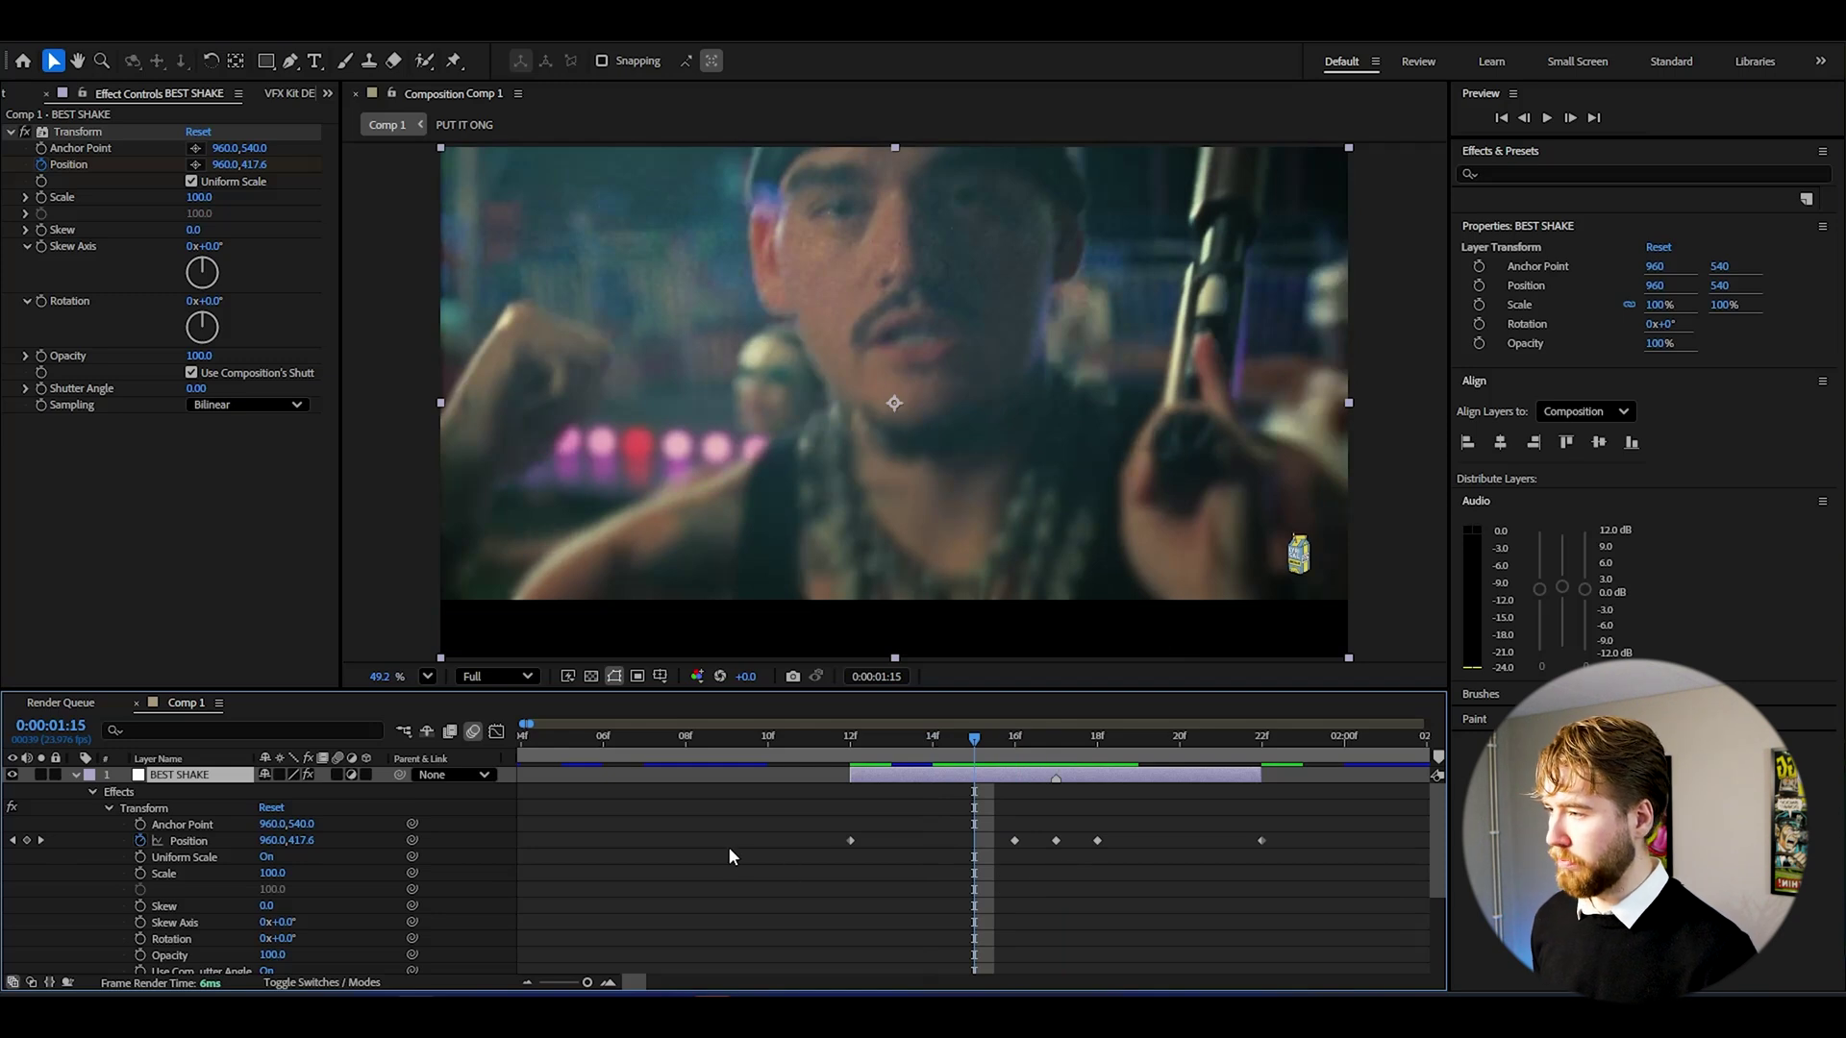
left_click_drag(251, 165, 389, 200)
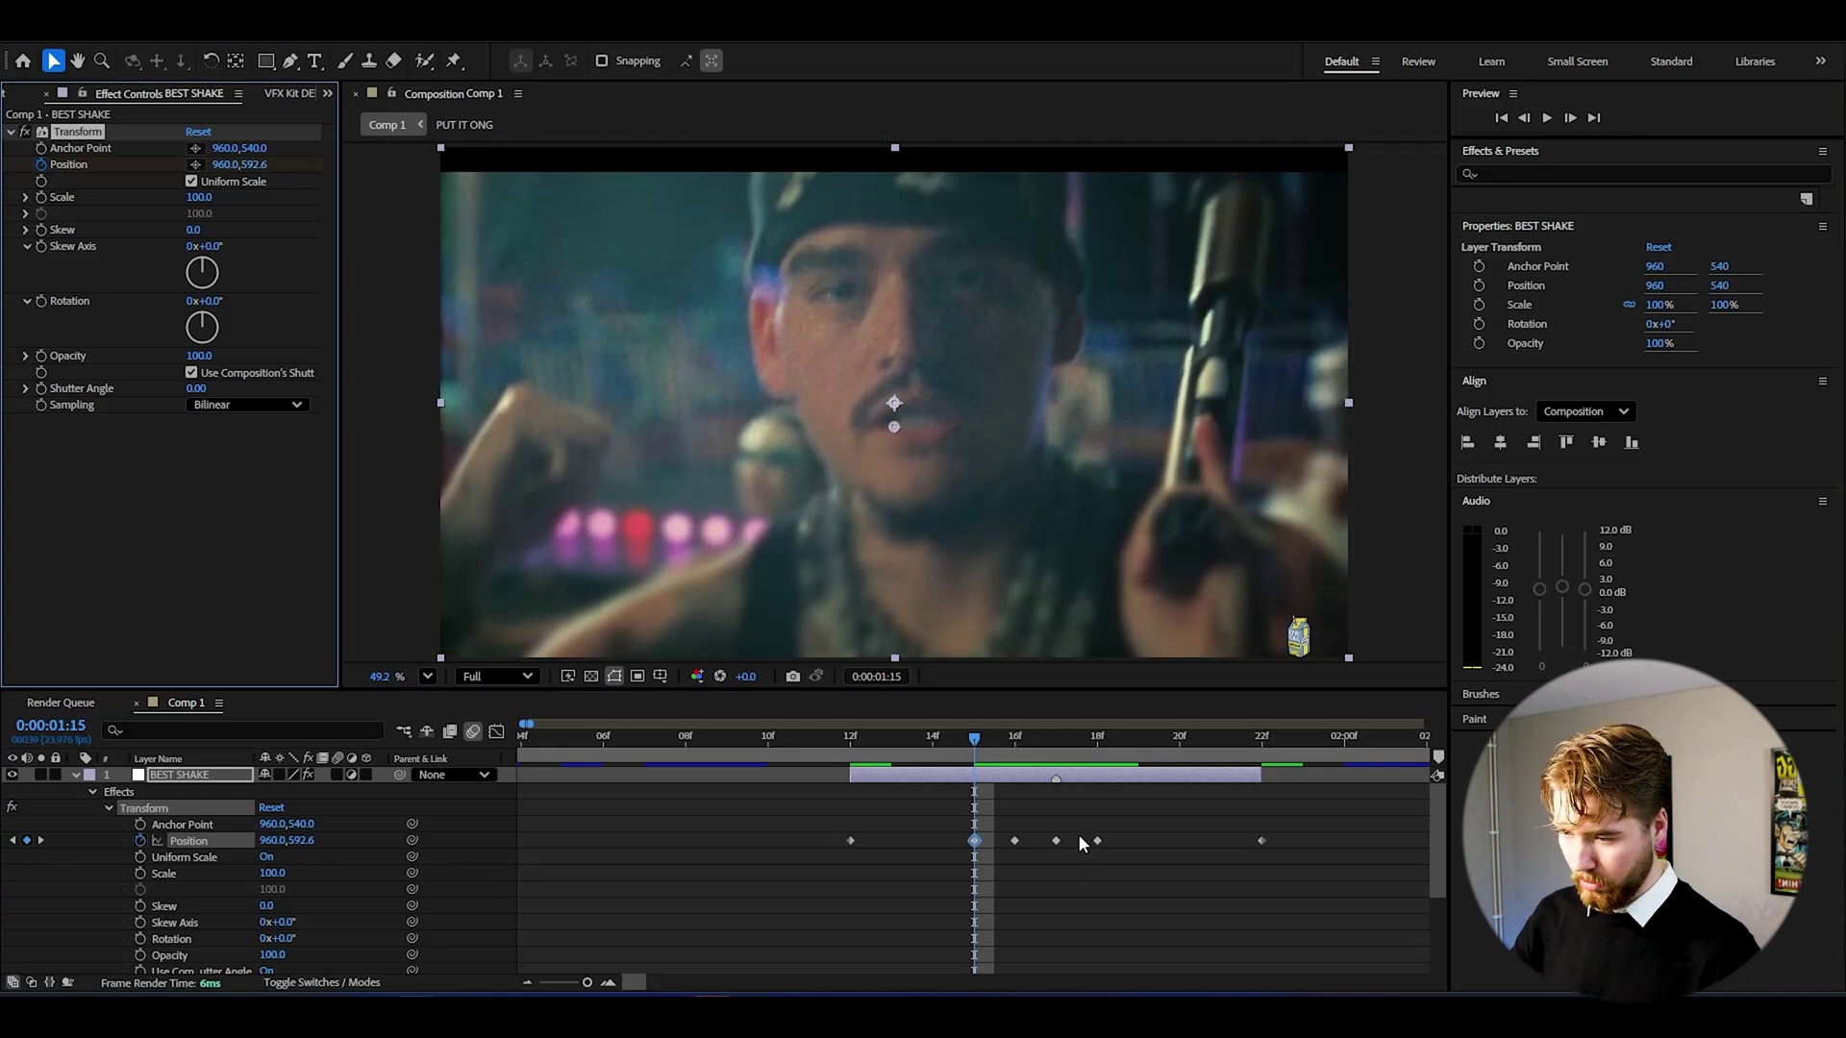
left_click_drag(1056, 746, 1122, 741)
key("ctrl+v")
key("ctrl+z")
key("ctrl+c")
key("ctrl+v")
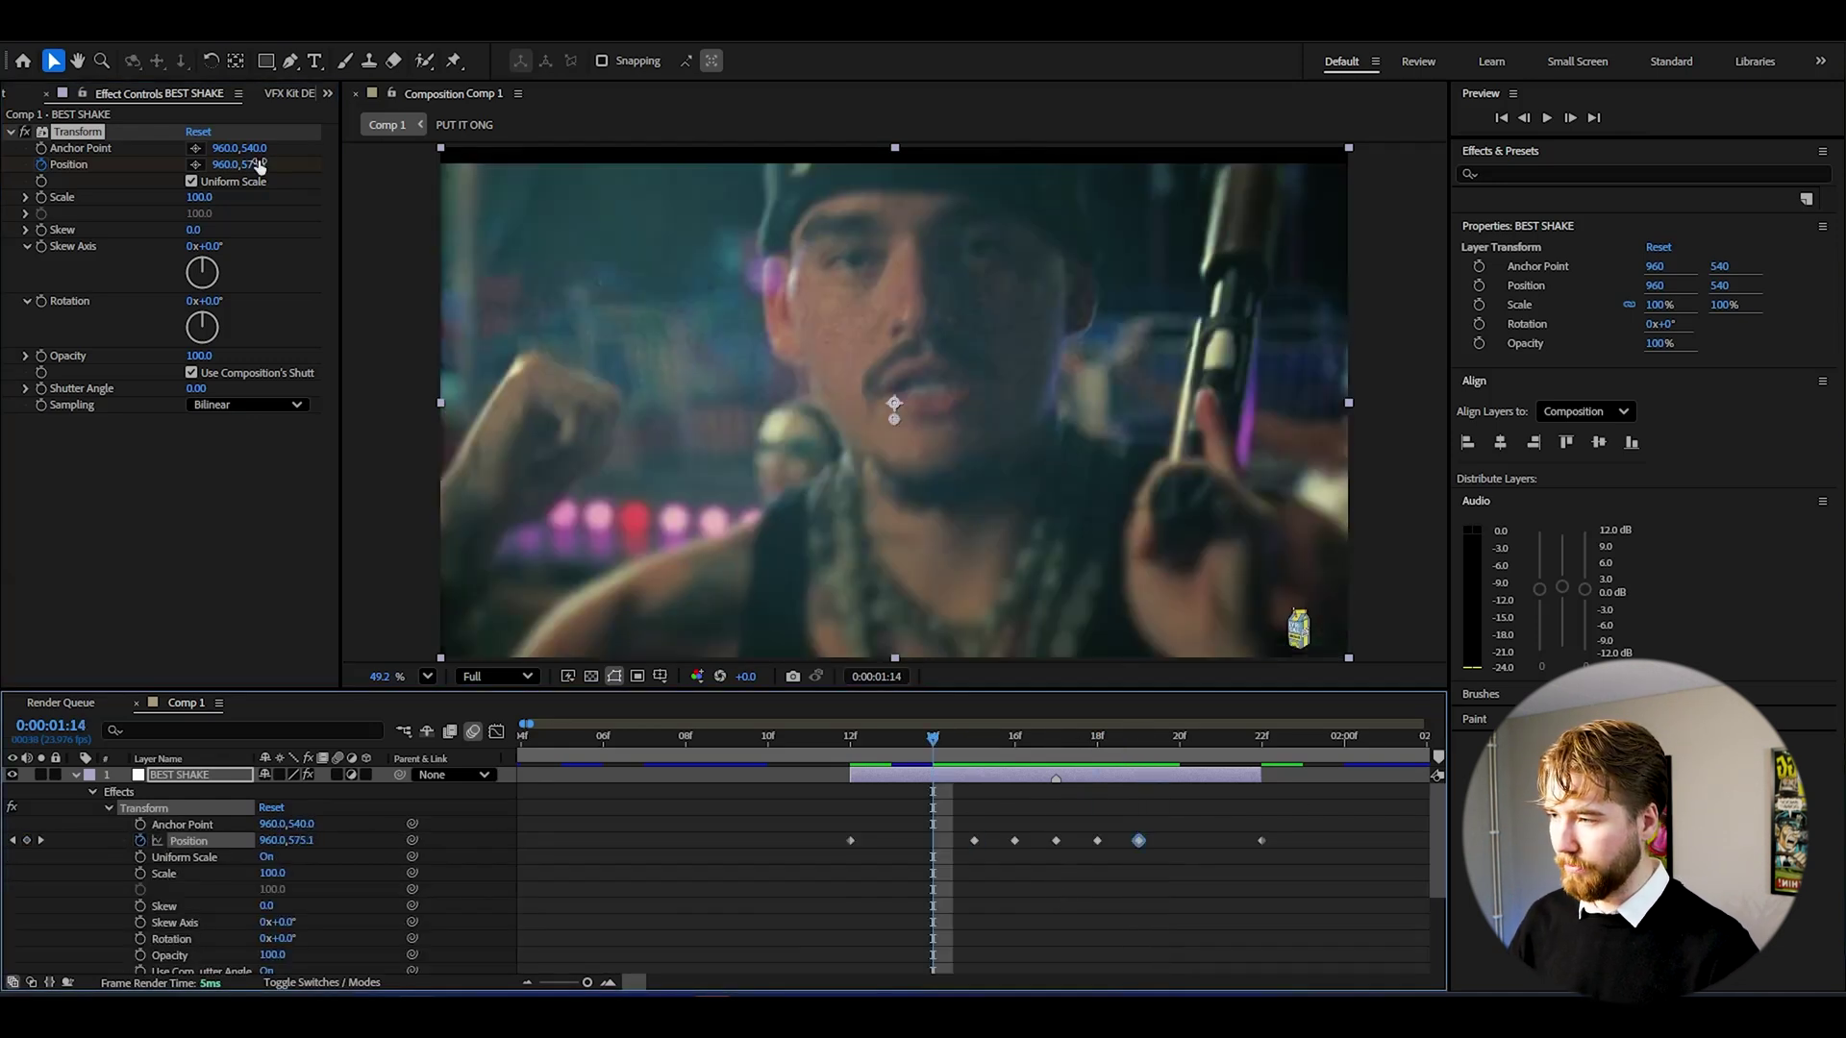
Keyframe the Transform effect's Position at 960, 515.1 on 0:00:01:14 and copy that keyframe to 0:00:01:20
left_click_drag(258, 165, 230, 166)
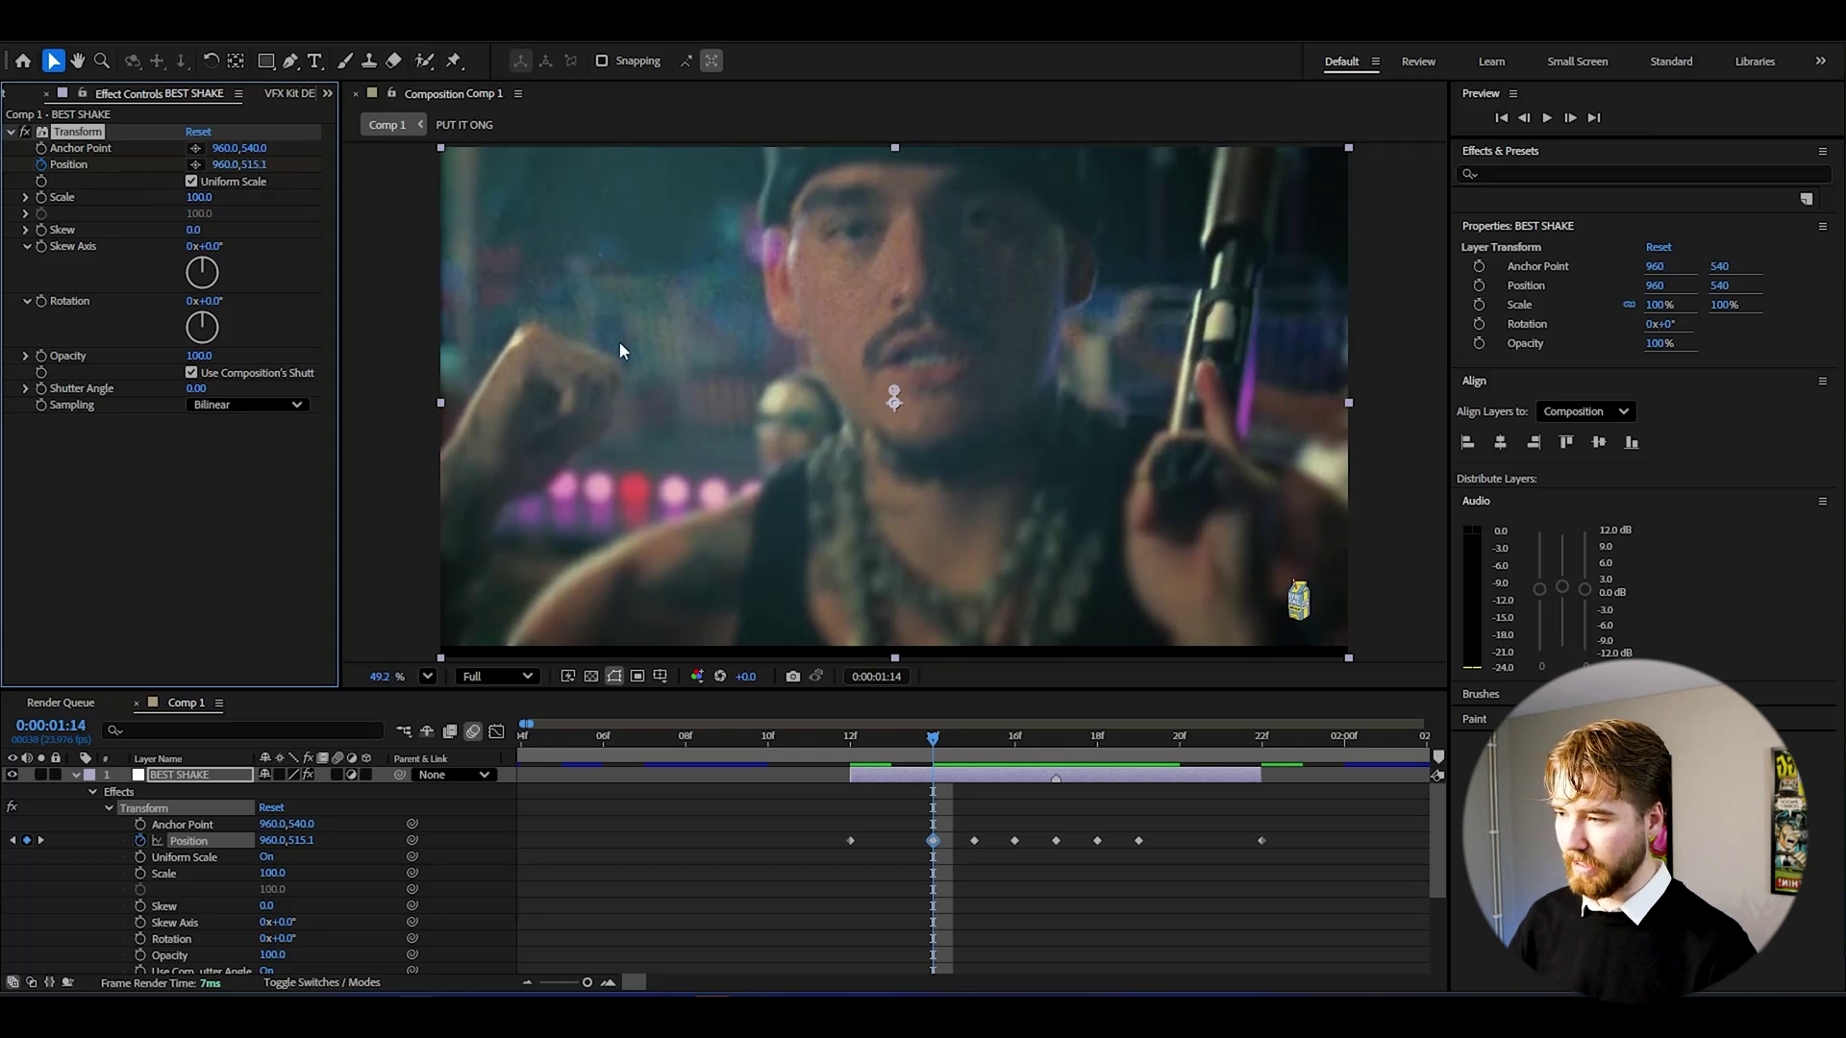
left_click(1160, 751)
key("ctrl+v")
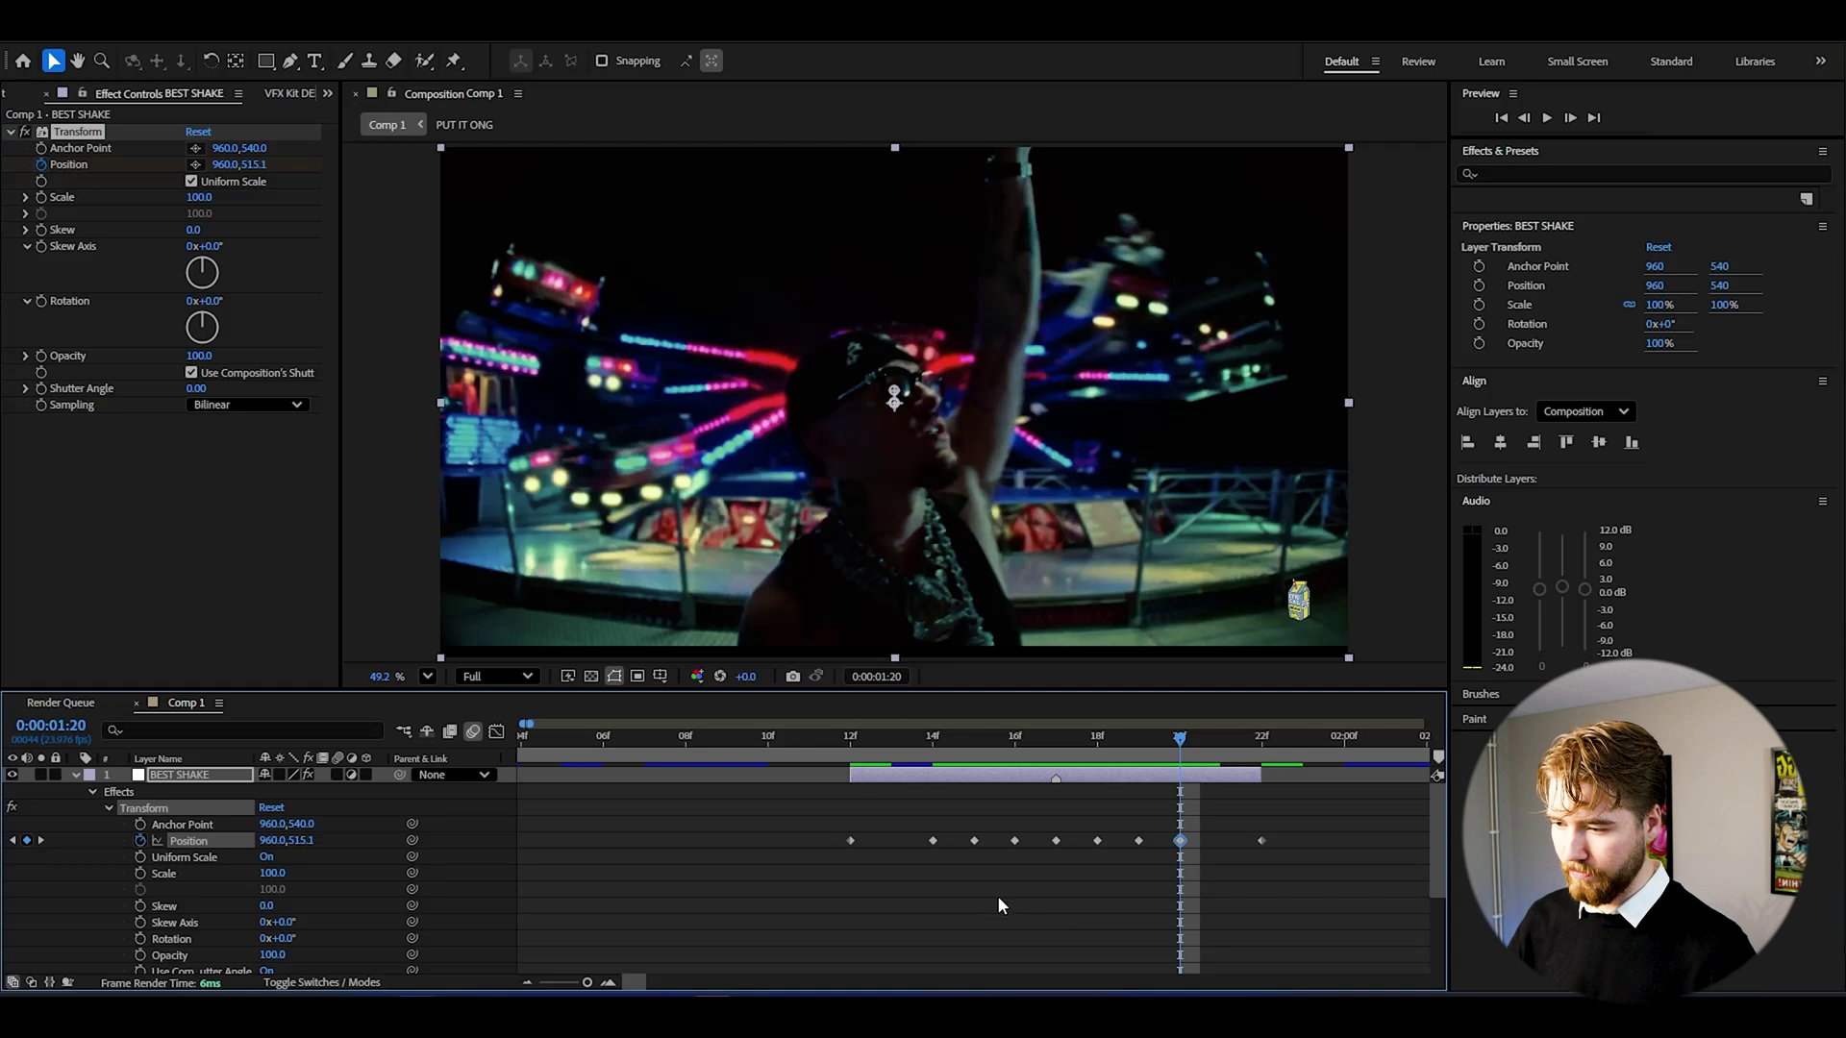
Keyframe the Transform effect's Position at 960, 553.5 on 0:00:01:13 and copy that keyframe to 0:00:01:21
left_click(892, 738)
left_click_drag(253, 159, 266, 185)
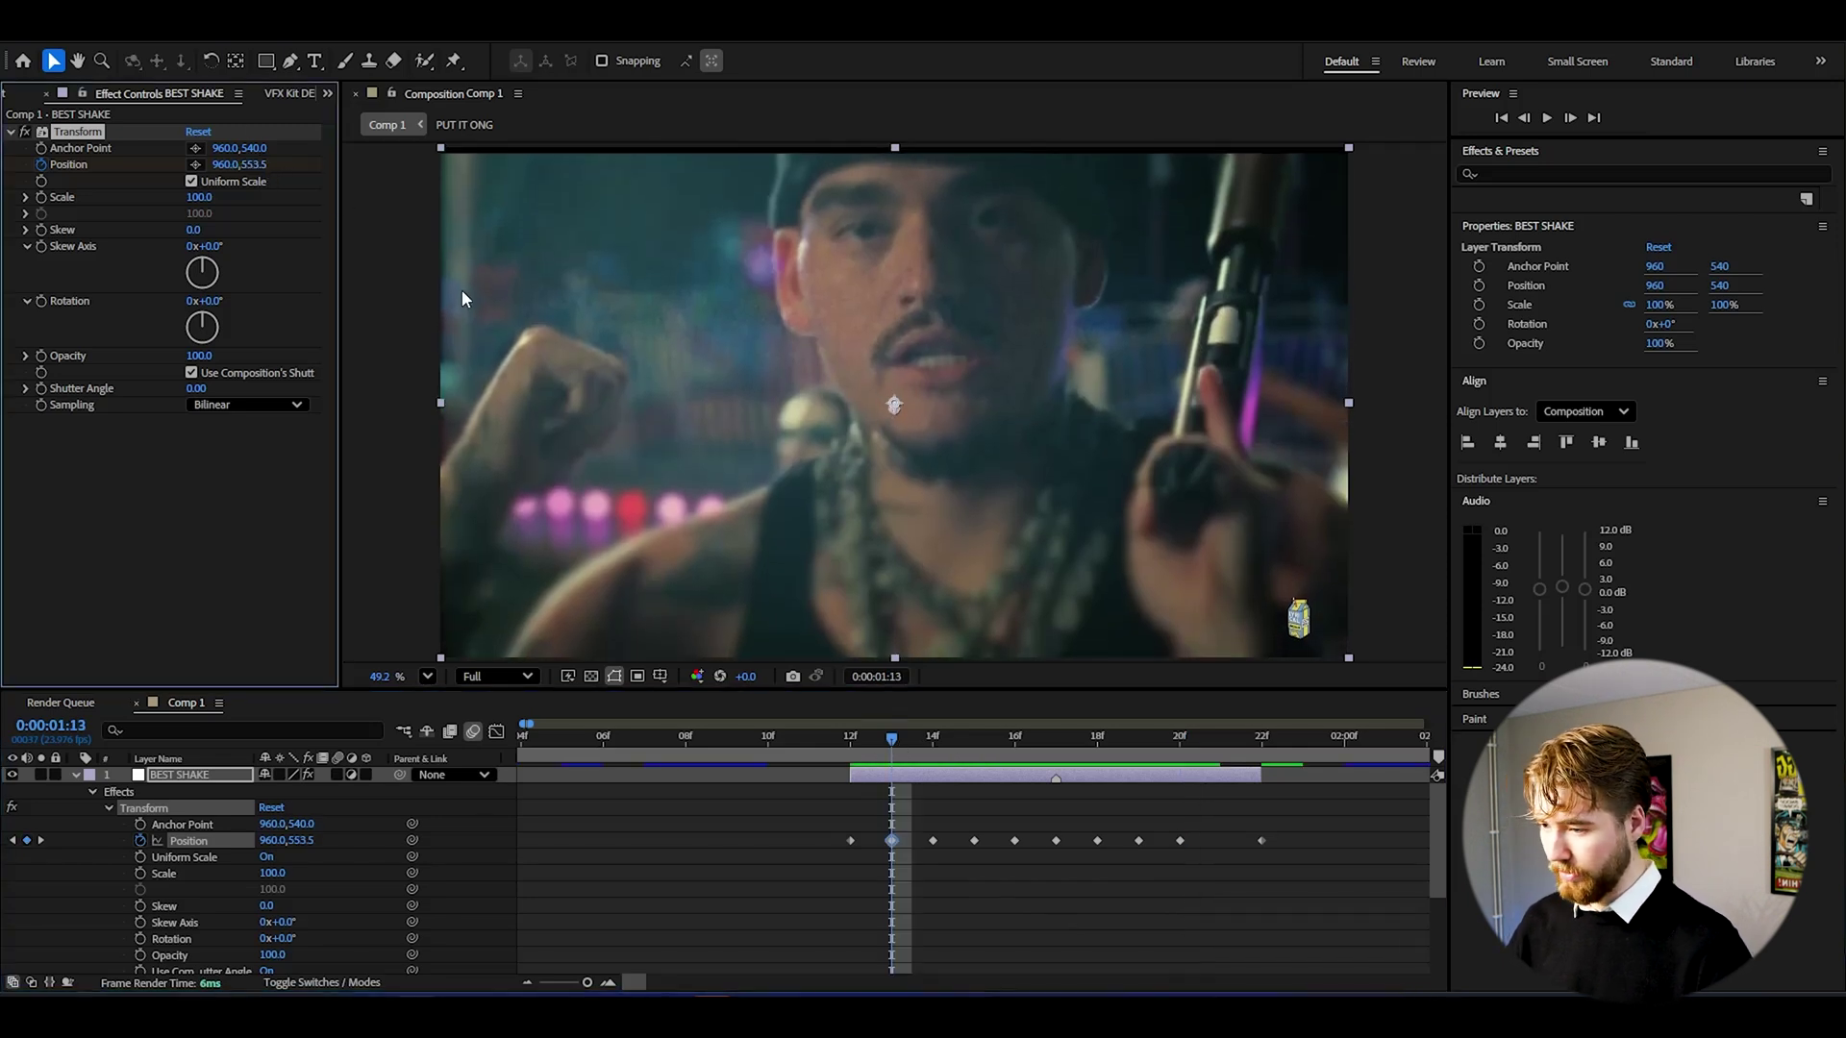
left_click(1220, 737)
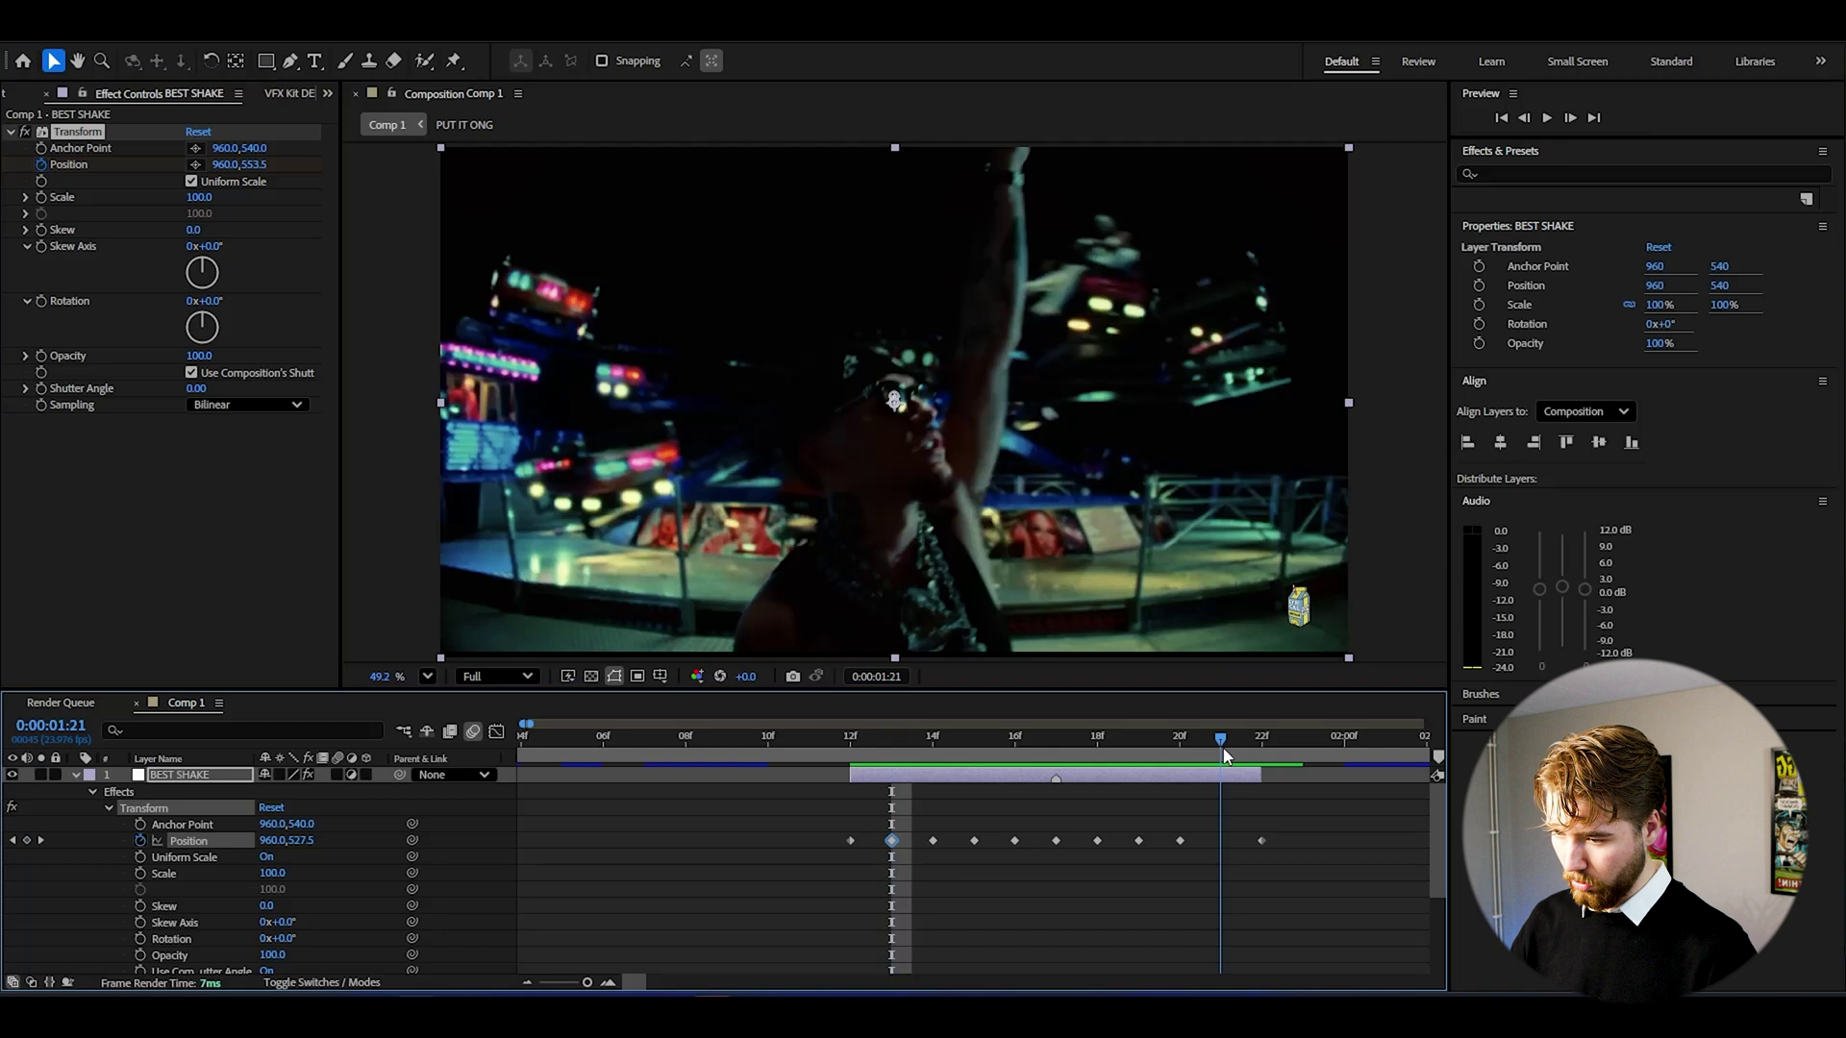
key("ctrl+v")
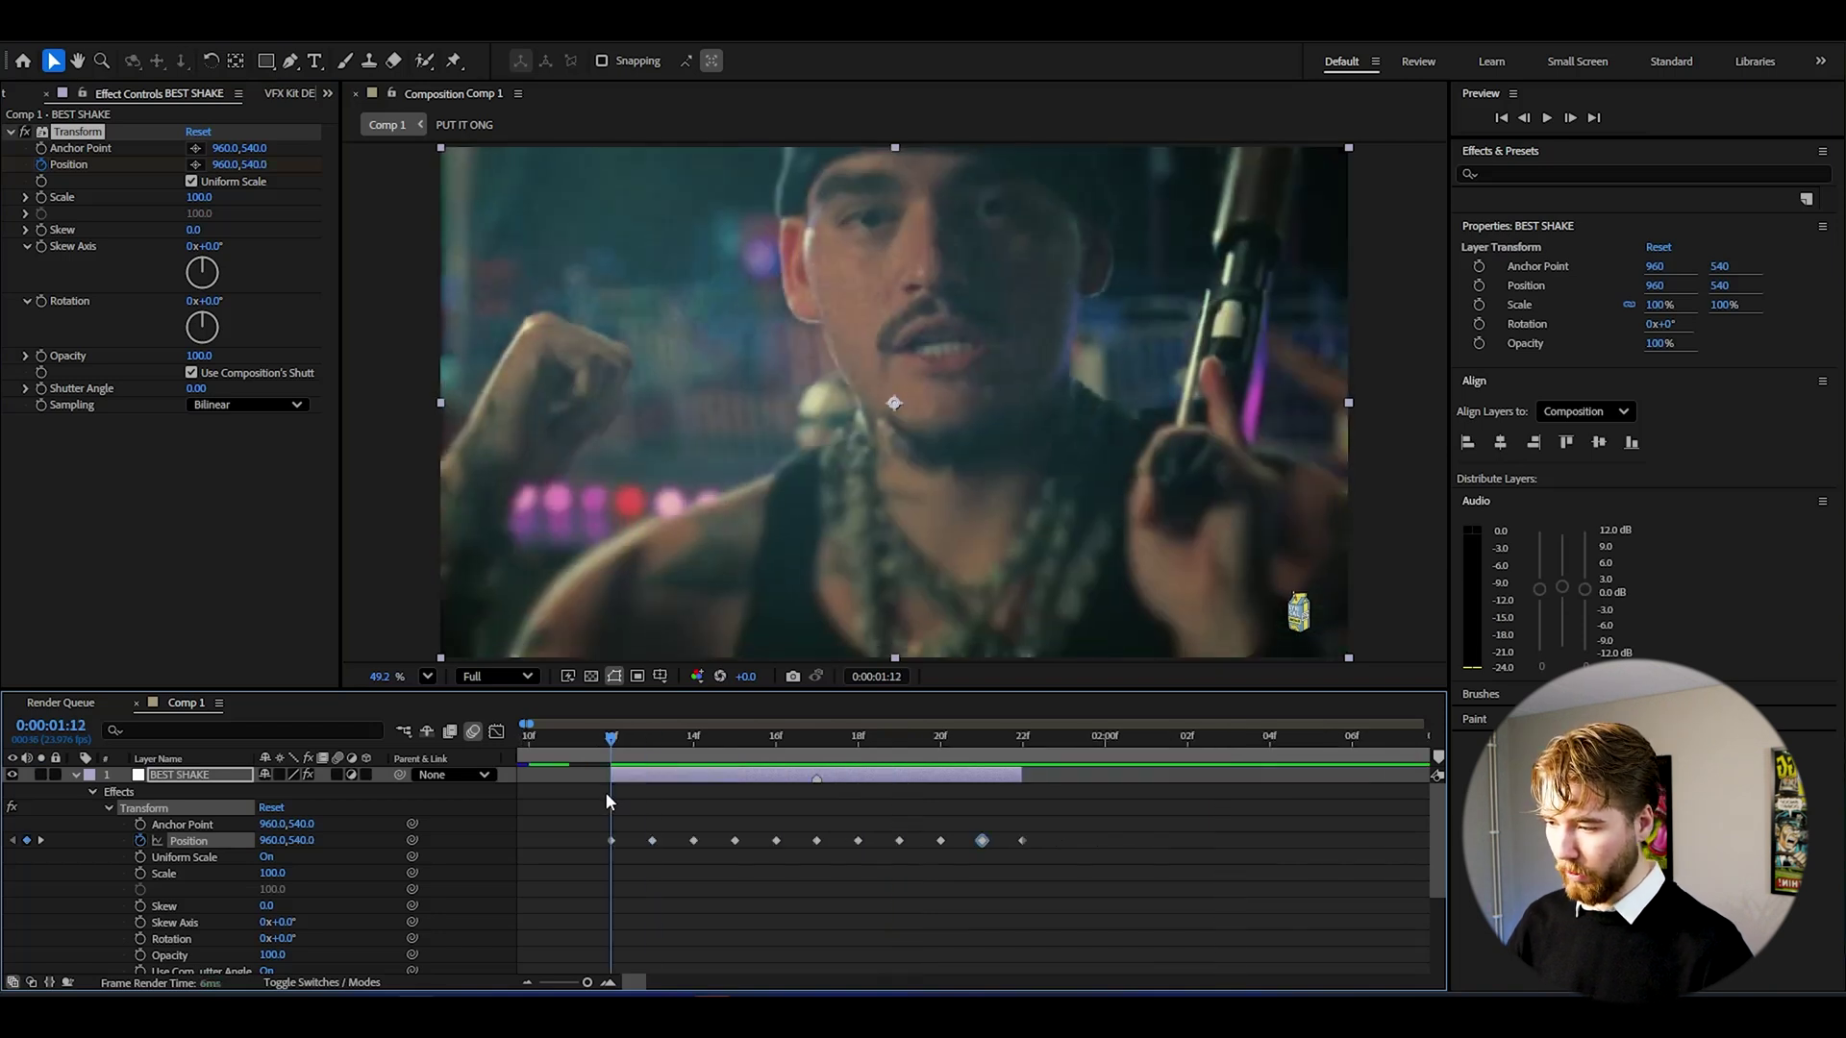
Enable motion blur on the BEST SHAKE layer and preview the shake across the cut from 0:00:01:12
key("space")
left_click(568, 740)
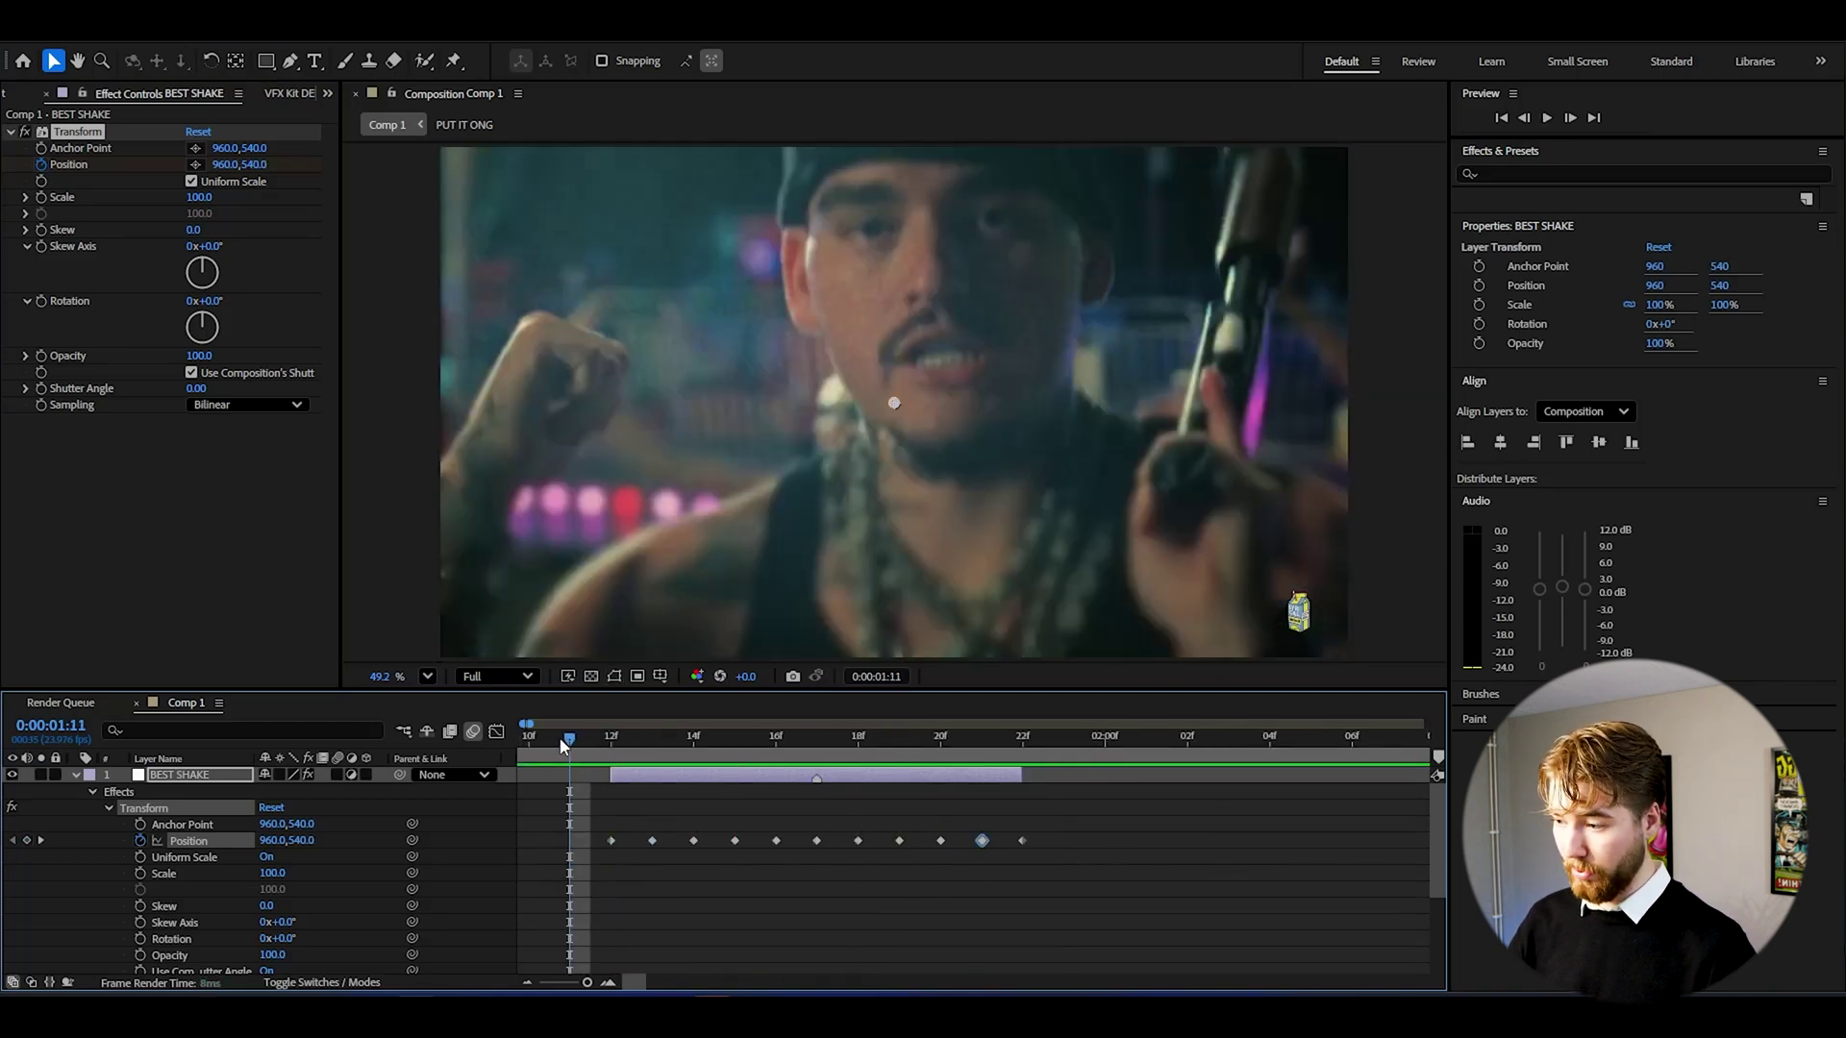
left_click(614, 740)
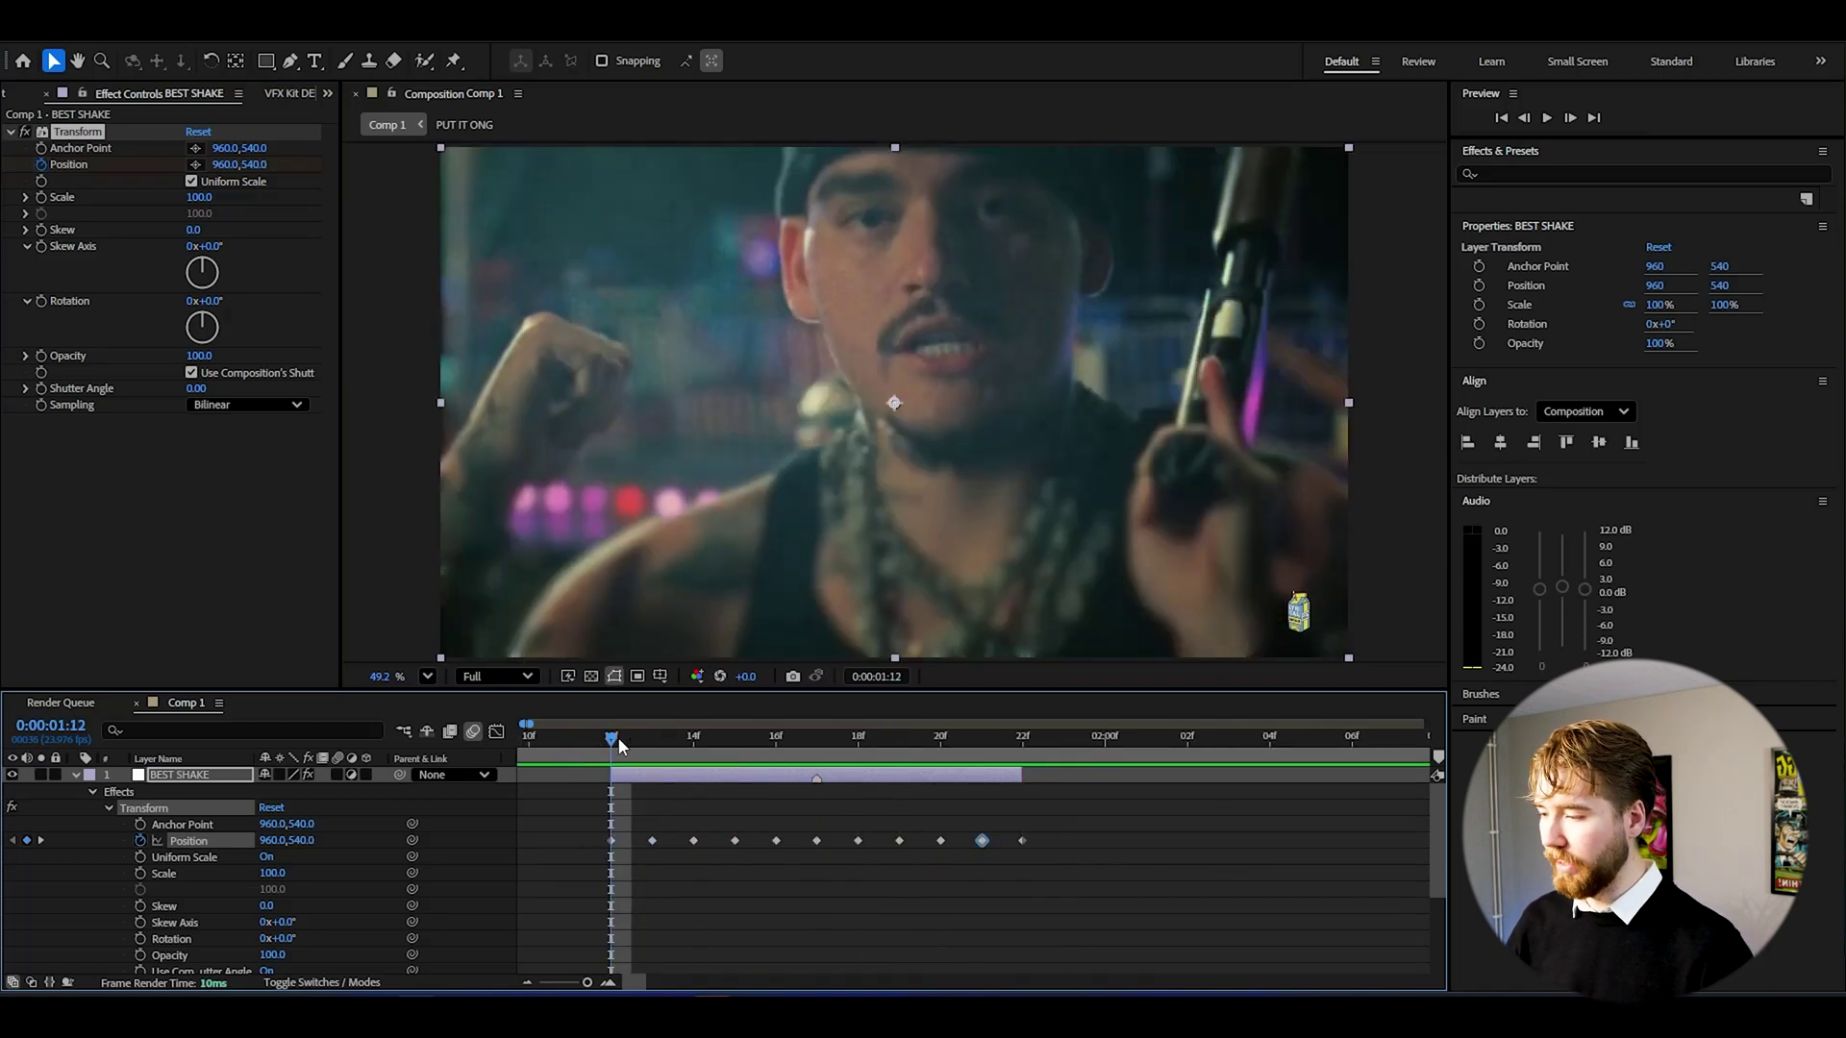
key("space")
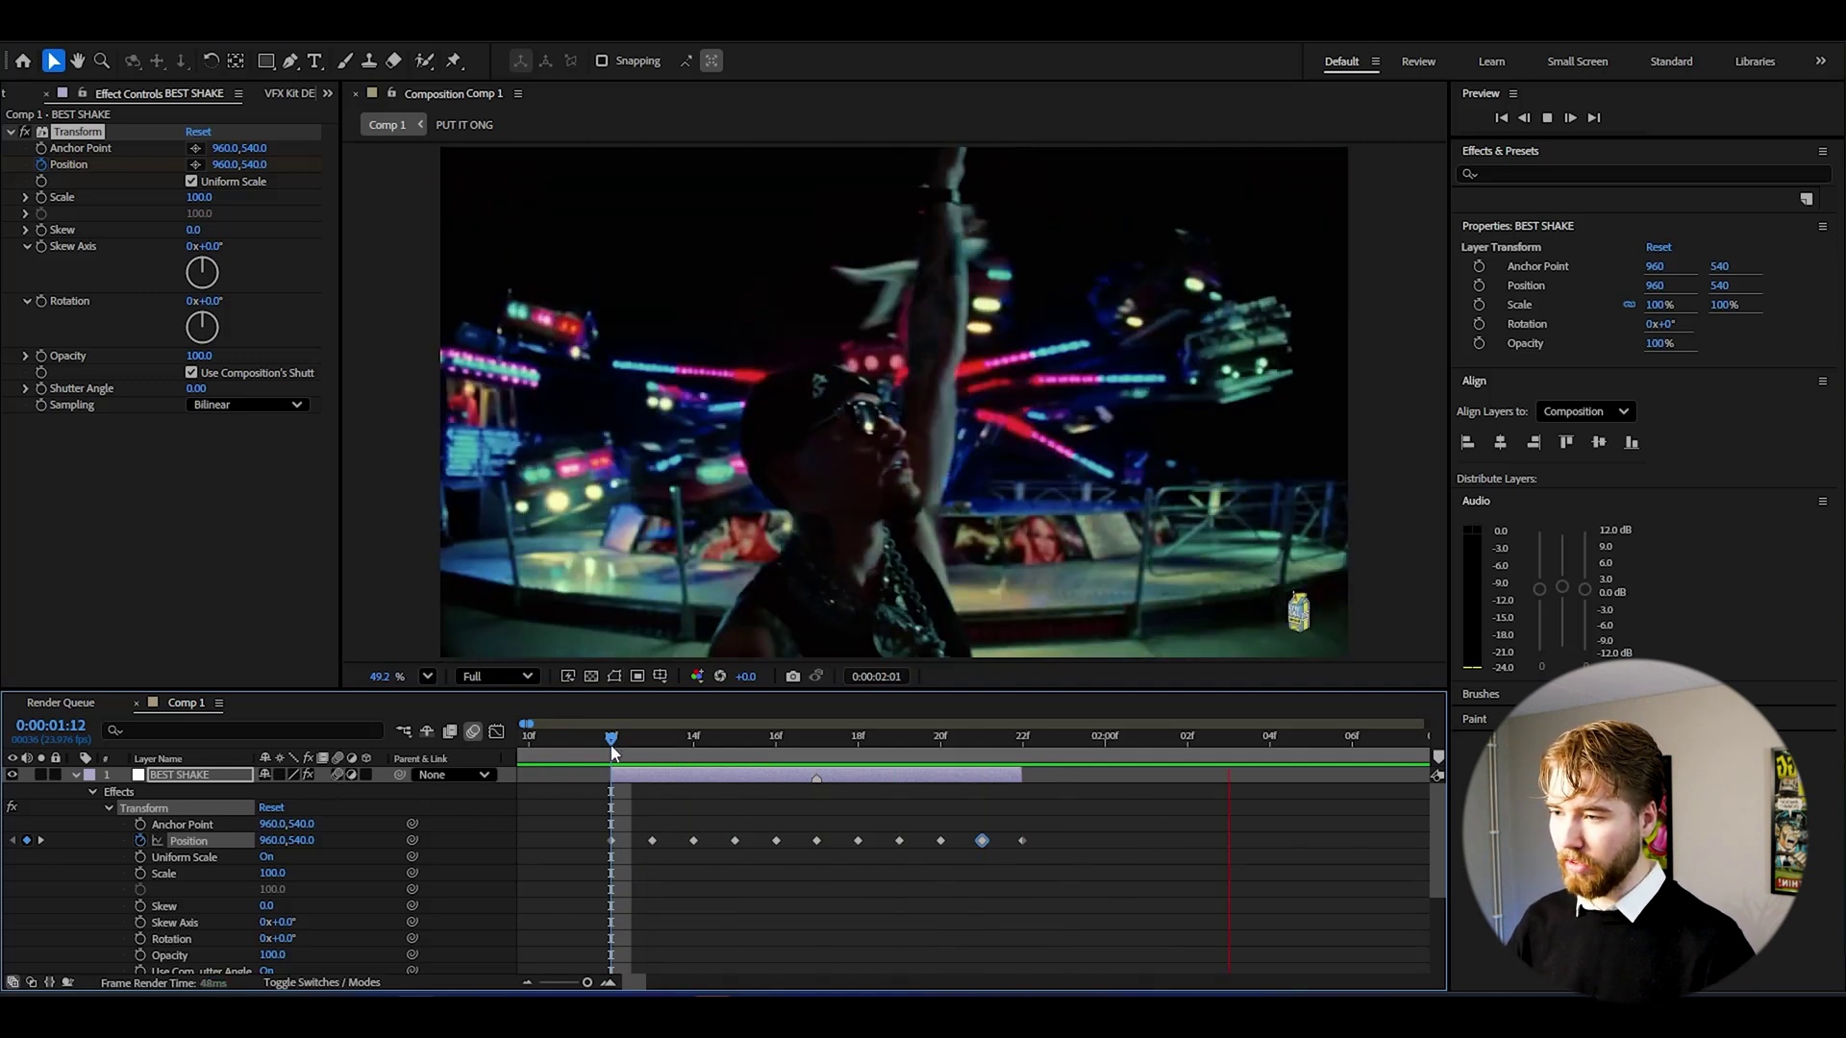
key("space")
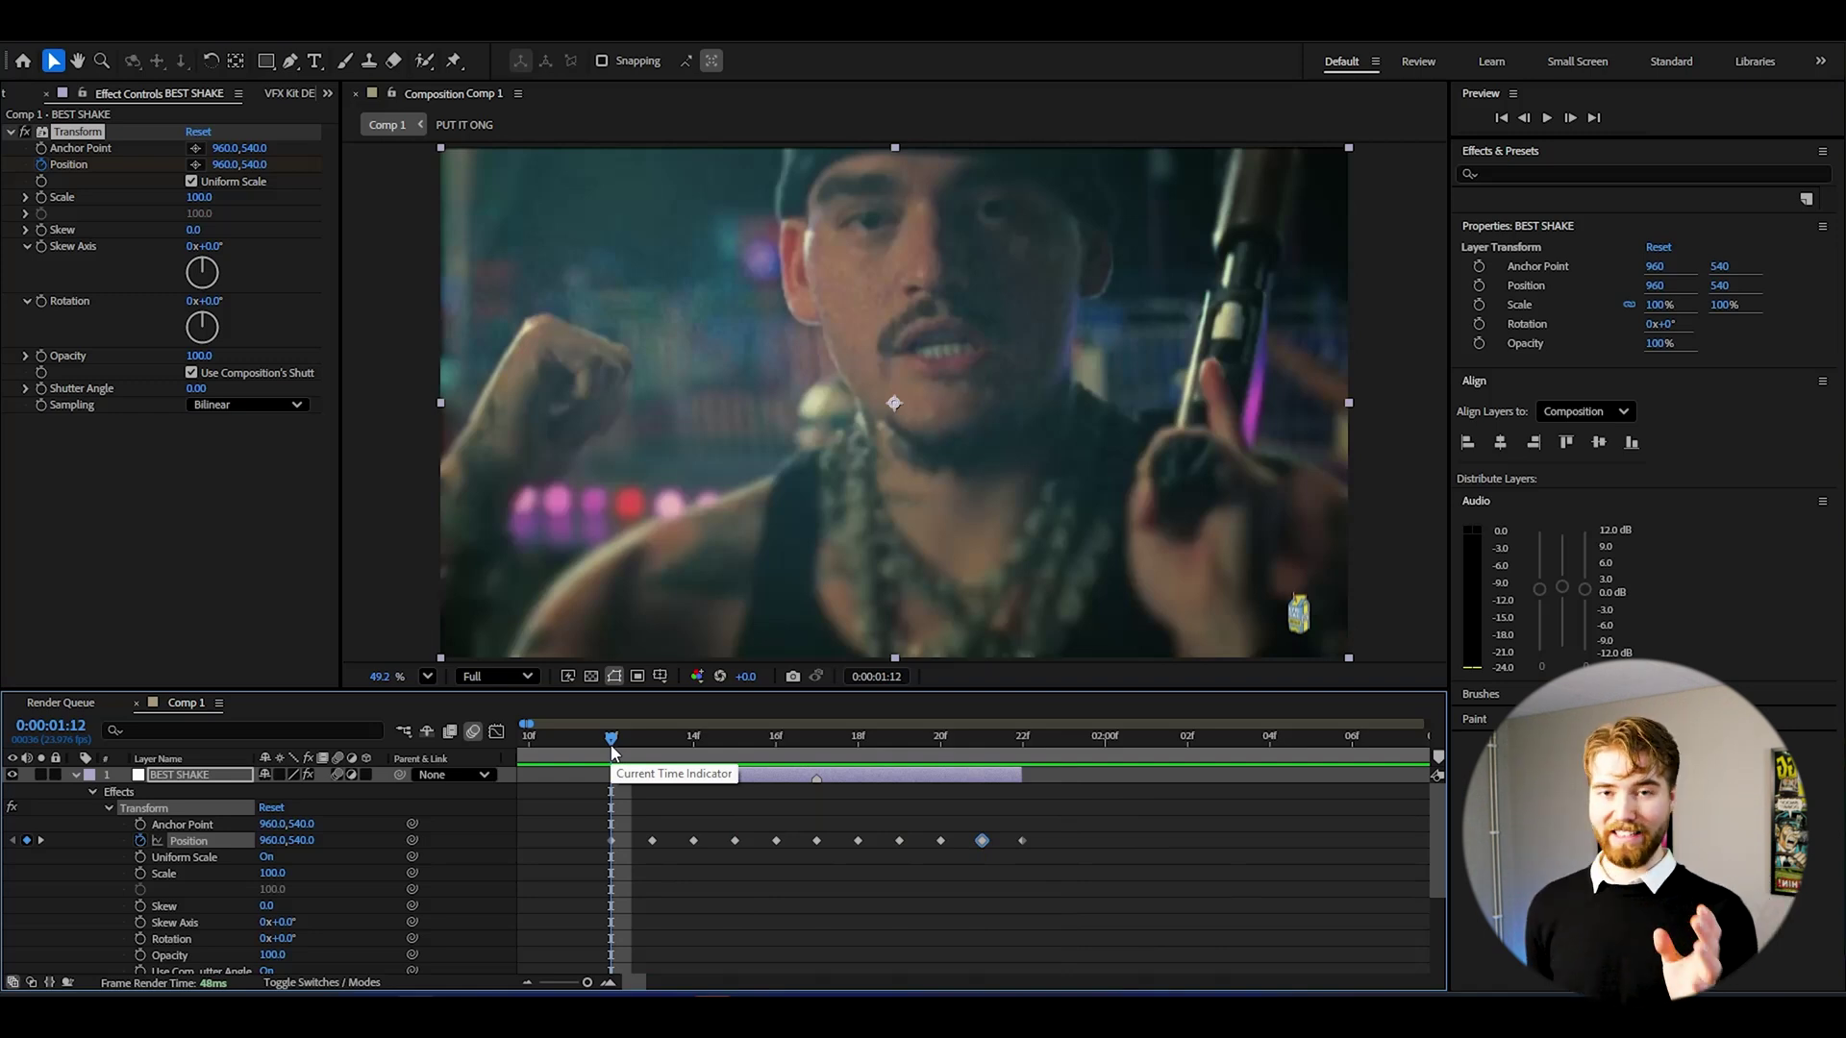
key("space")
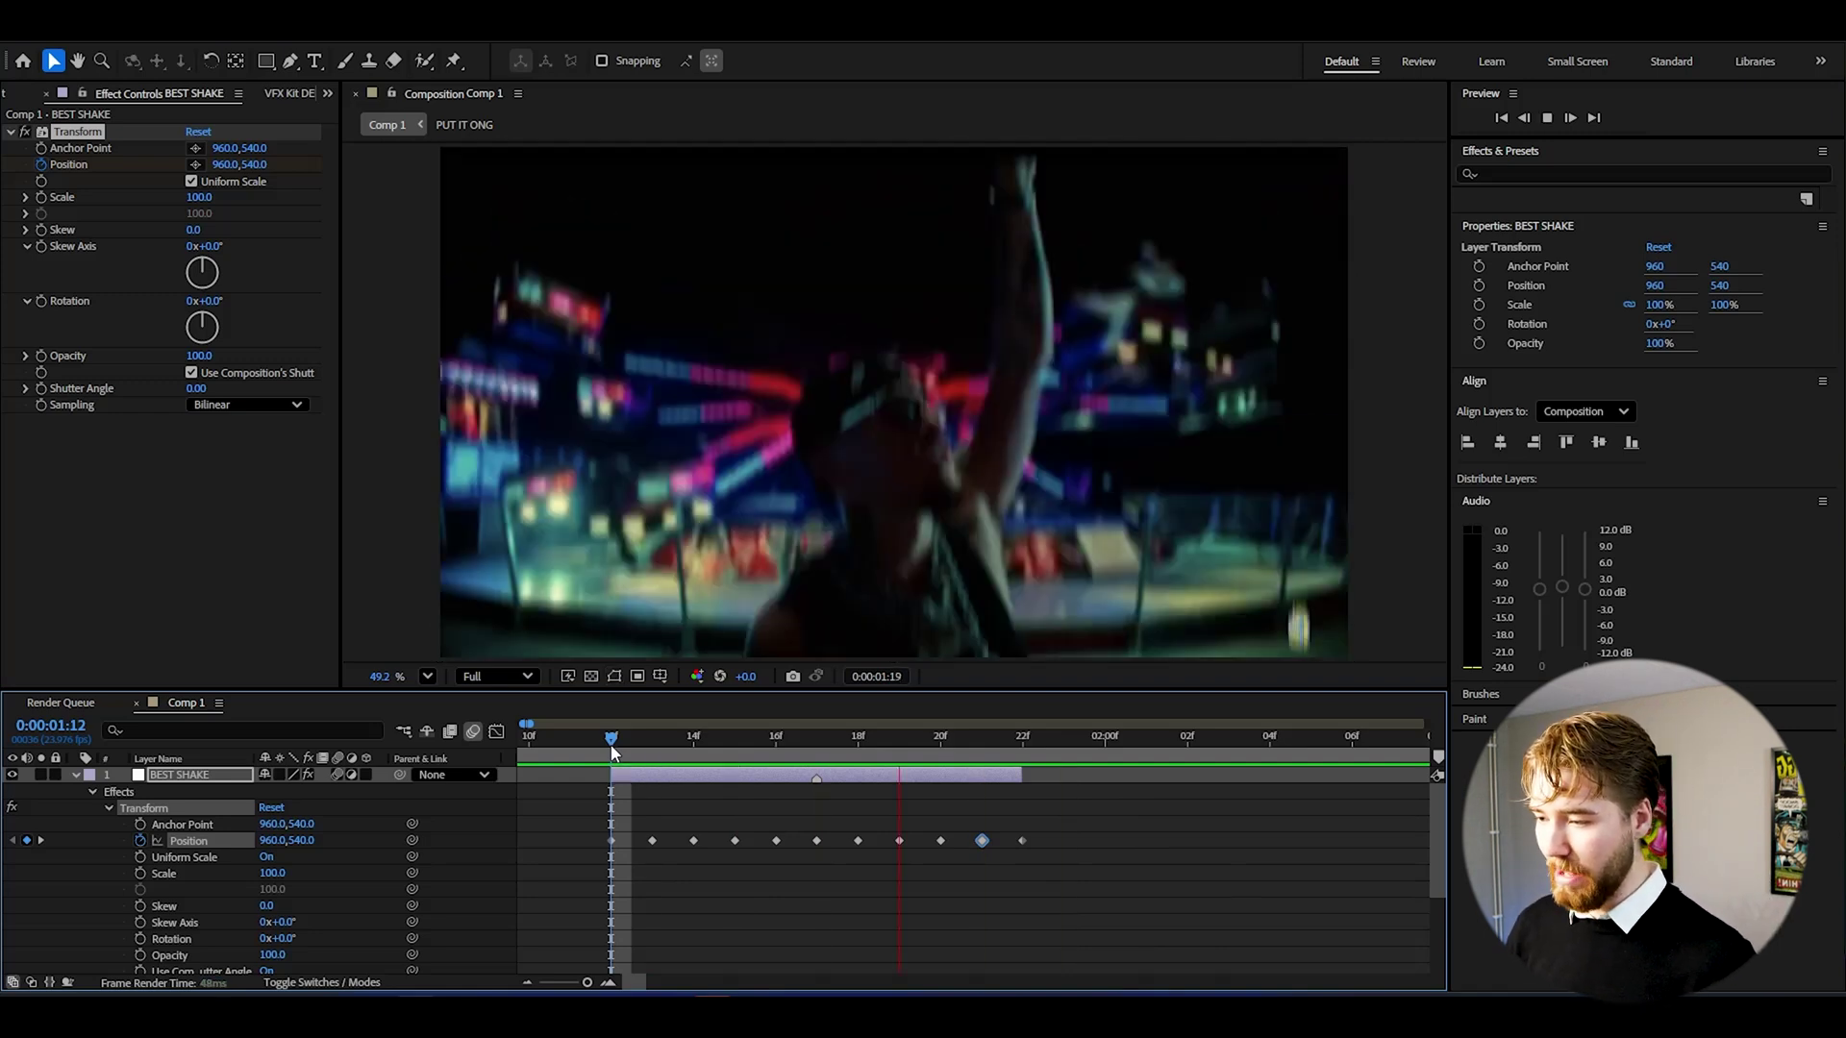
left_click_drag(614, 752, 777, 754)
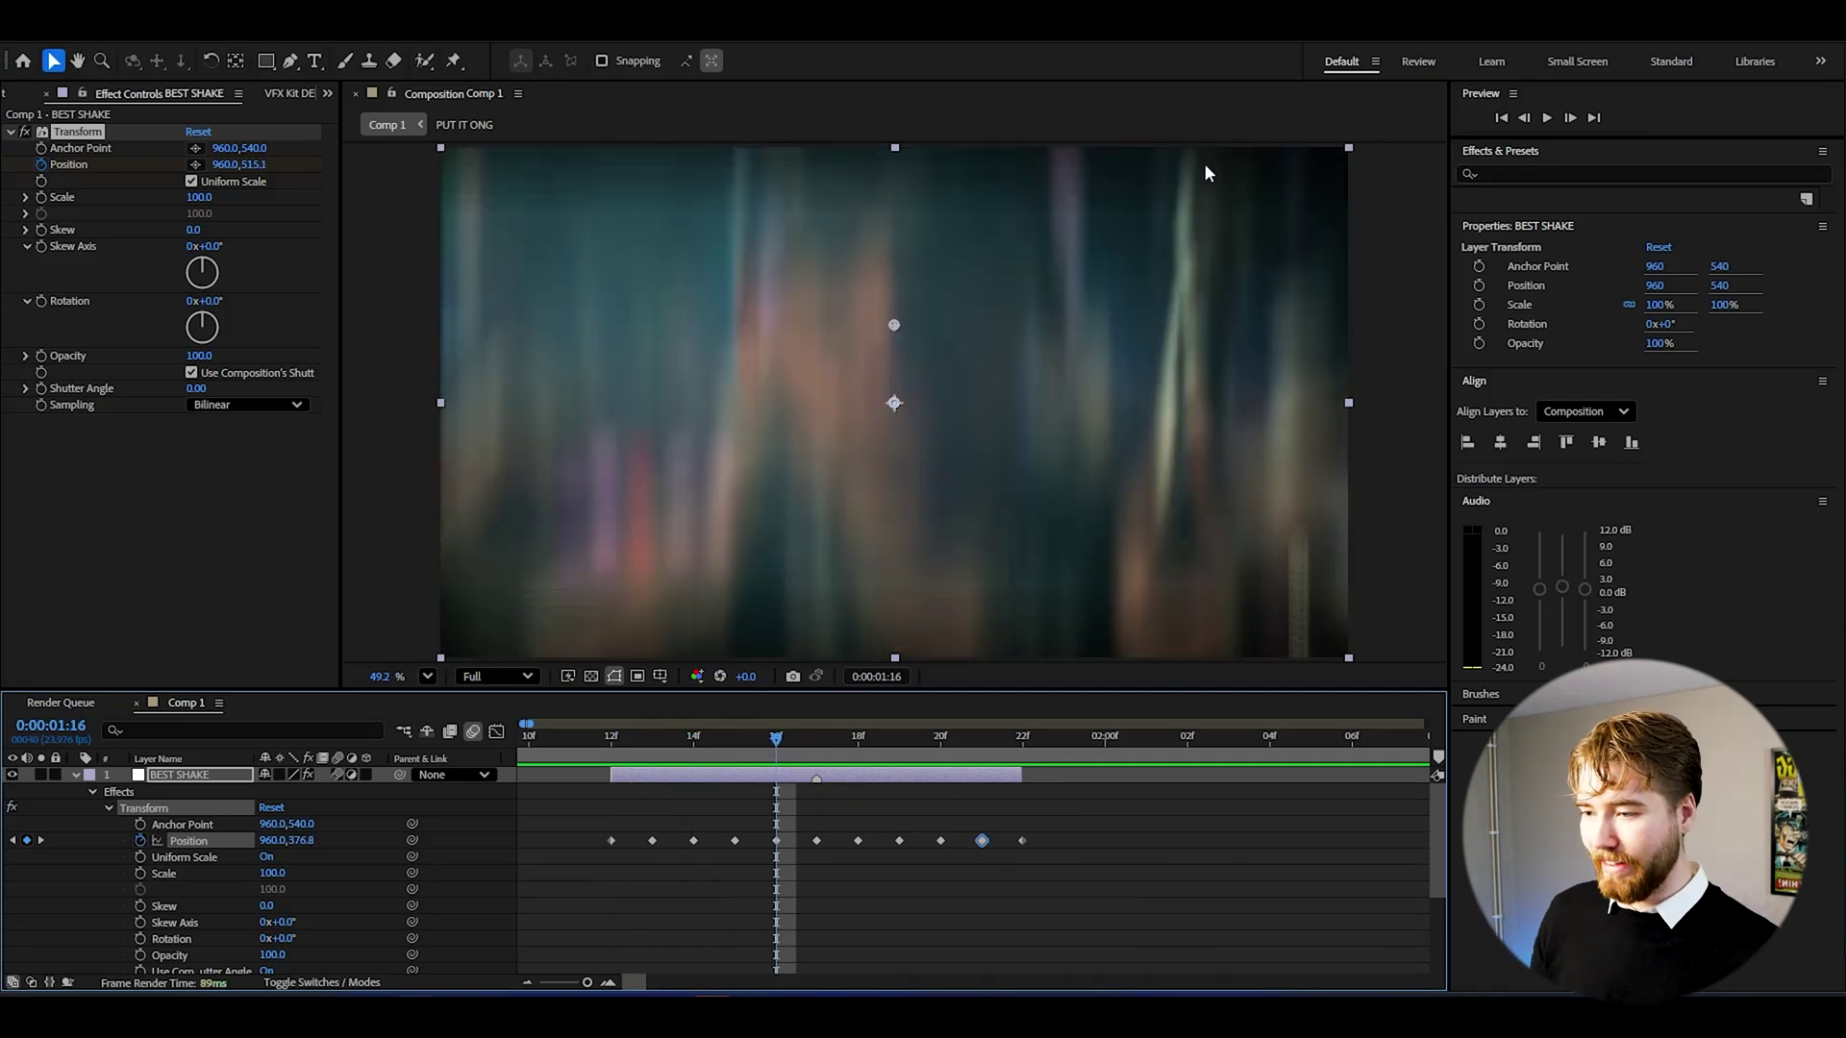
Apply Motion Tile above the Transform effect on BEST SHAKE, with Mirror Edges enabled and Output Height 200
left_click_drag(775, 737, 745, 733)
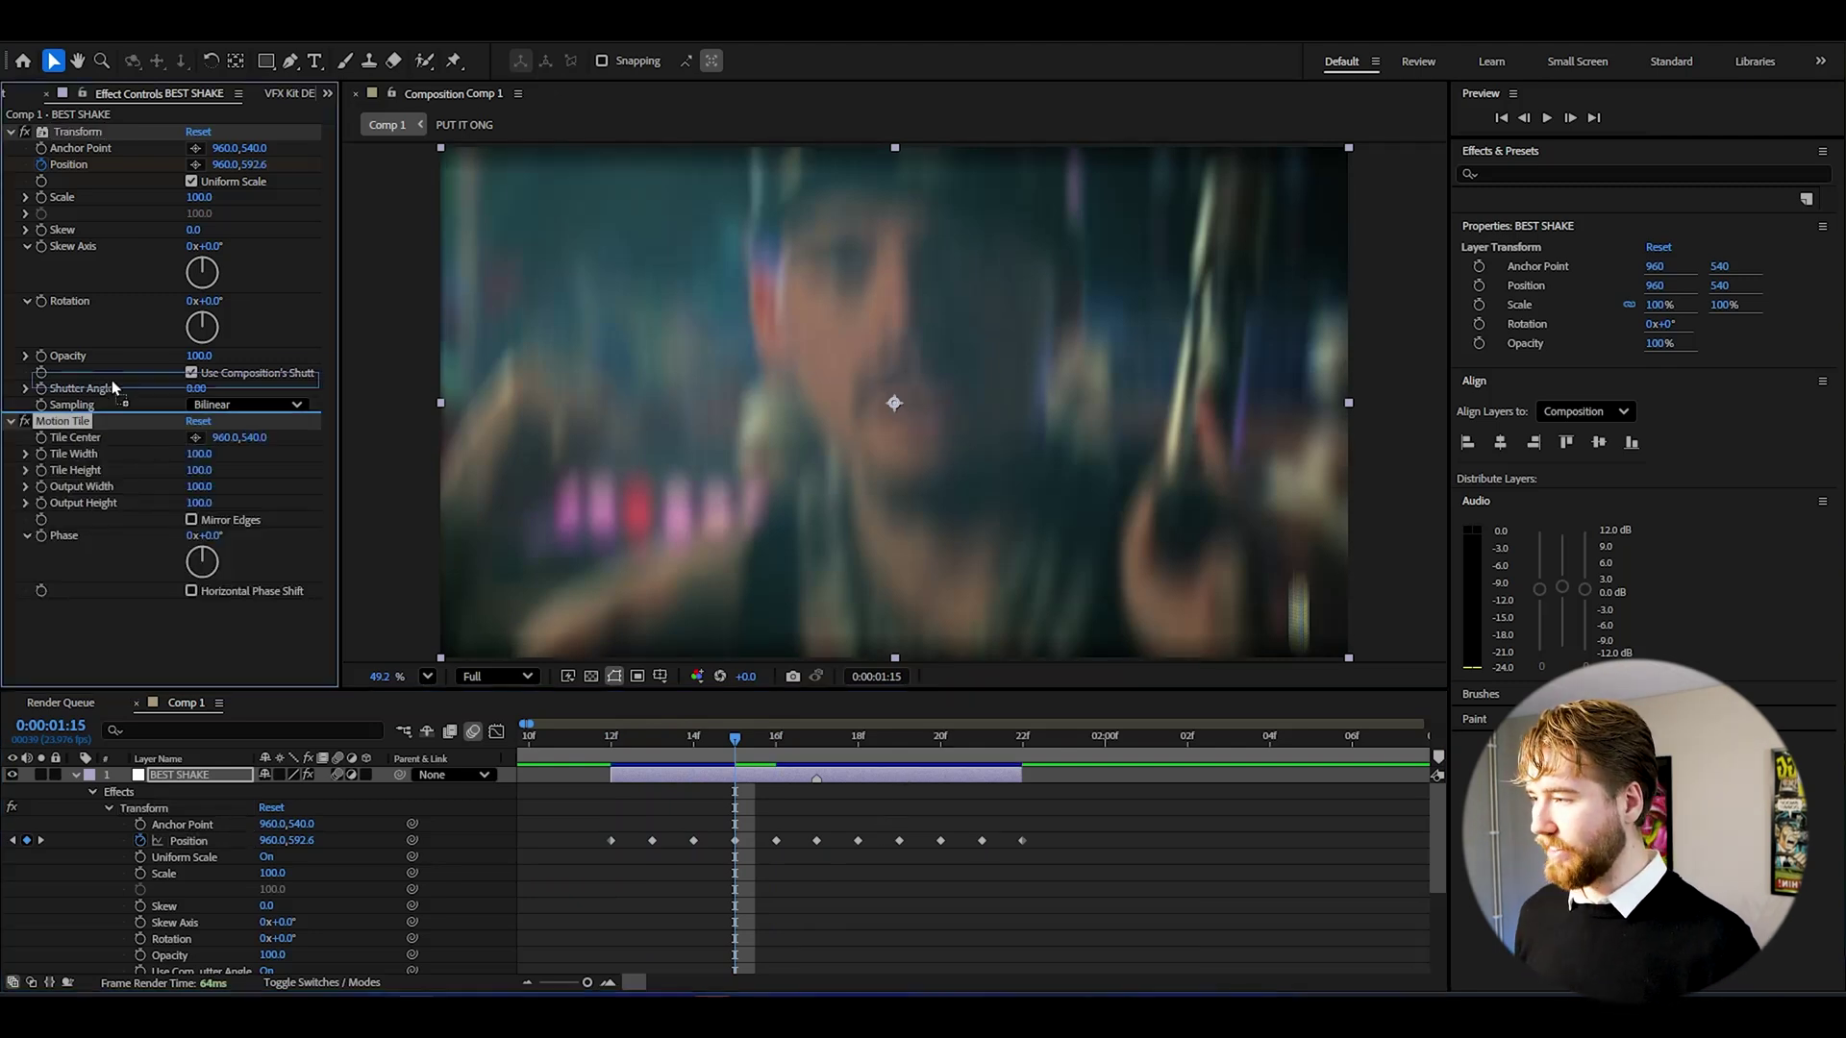
left_click_drag(63, 421, 149, 128)
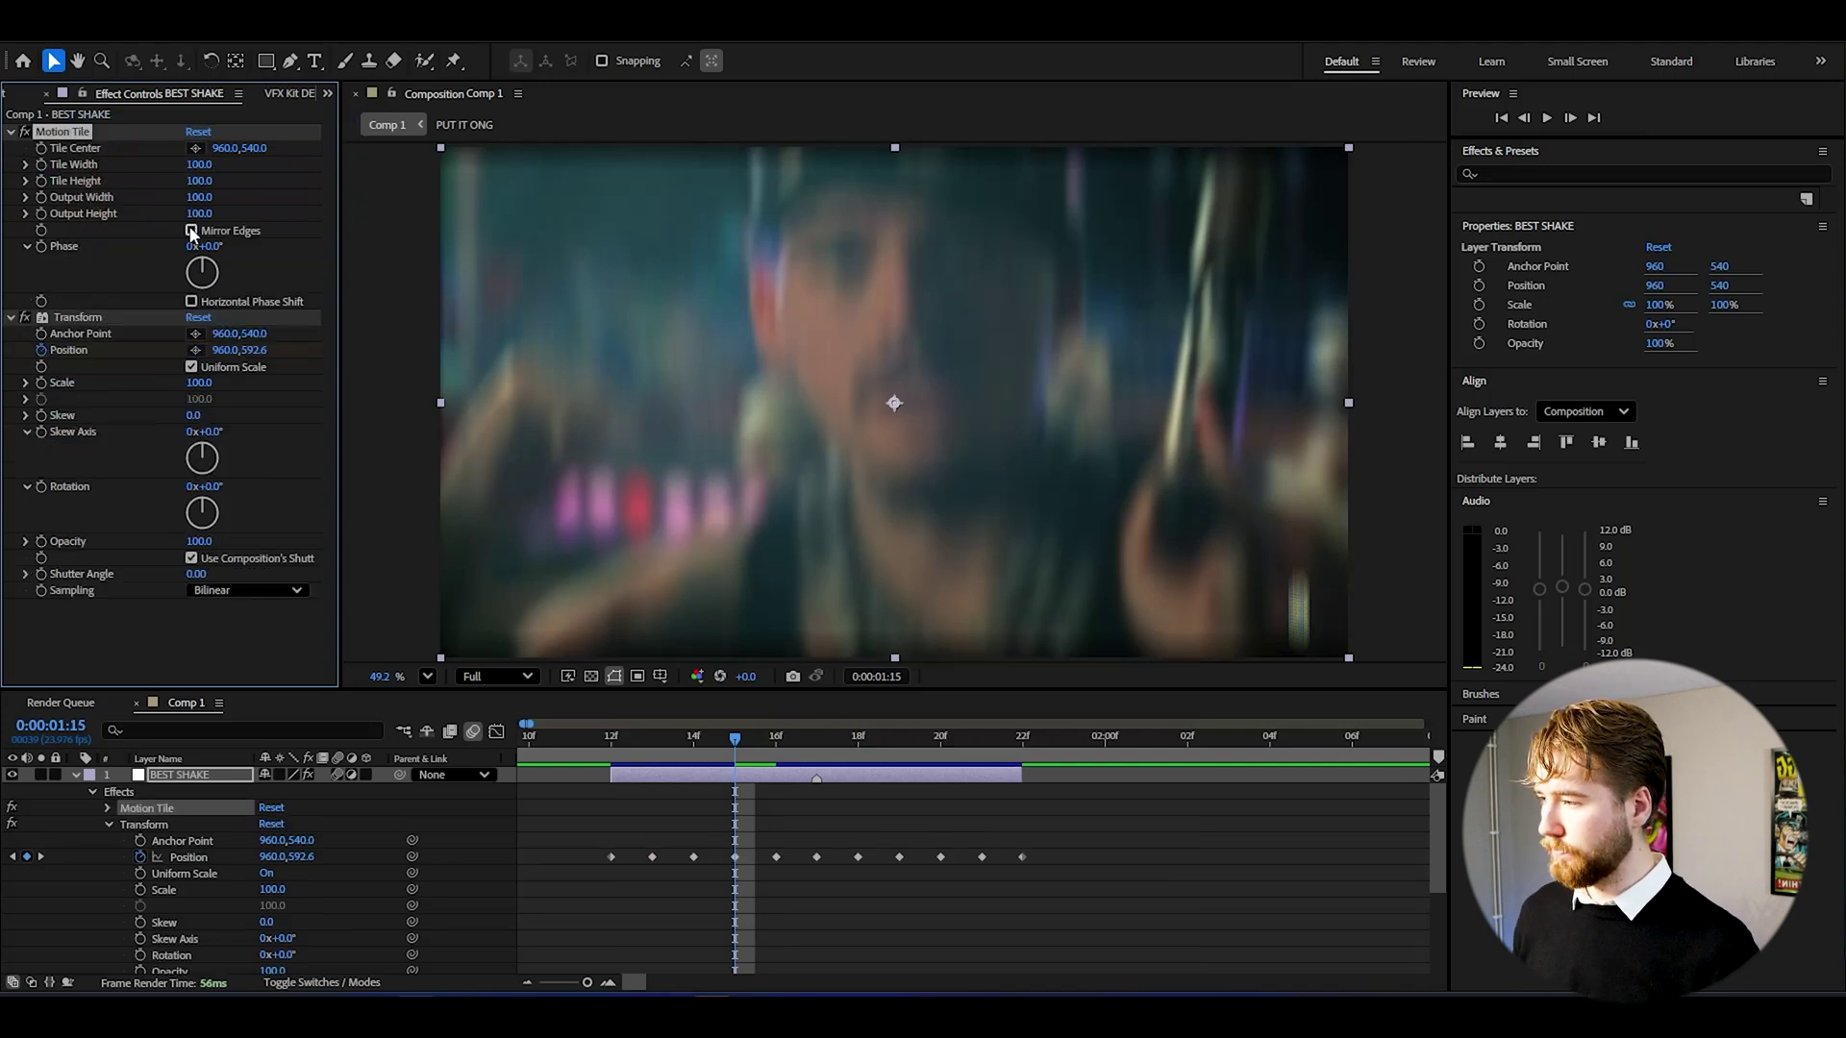
left_click(192, 232)
left_click_drag(205, 214, 222, 217)
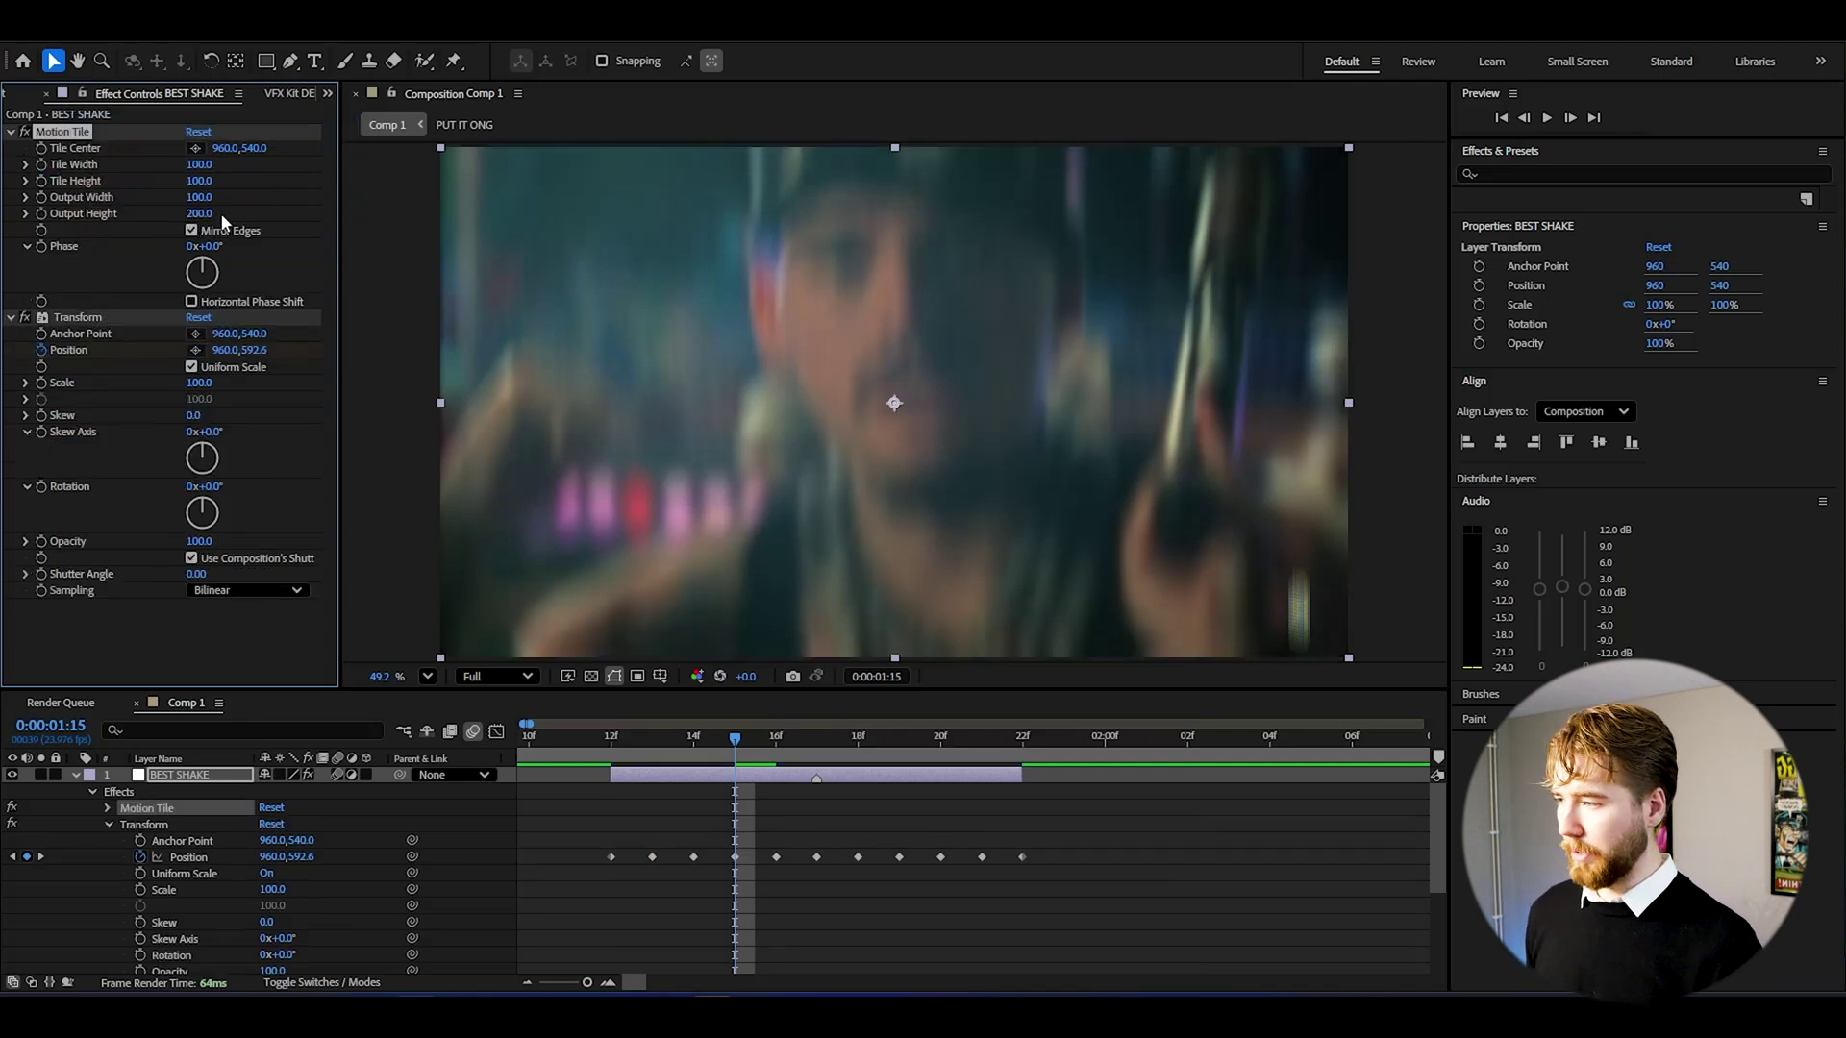
Preview the mirrored shake from 0:00:01:12 and apply the Radial Blur effect to the BEST SHAKE layer
left_click_drag(653, 739, 528, 735)
key("space")
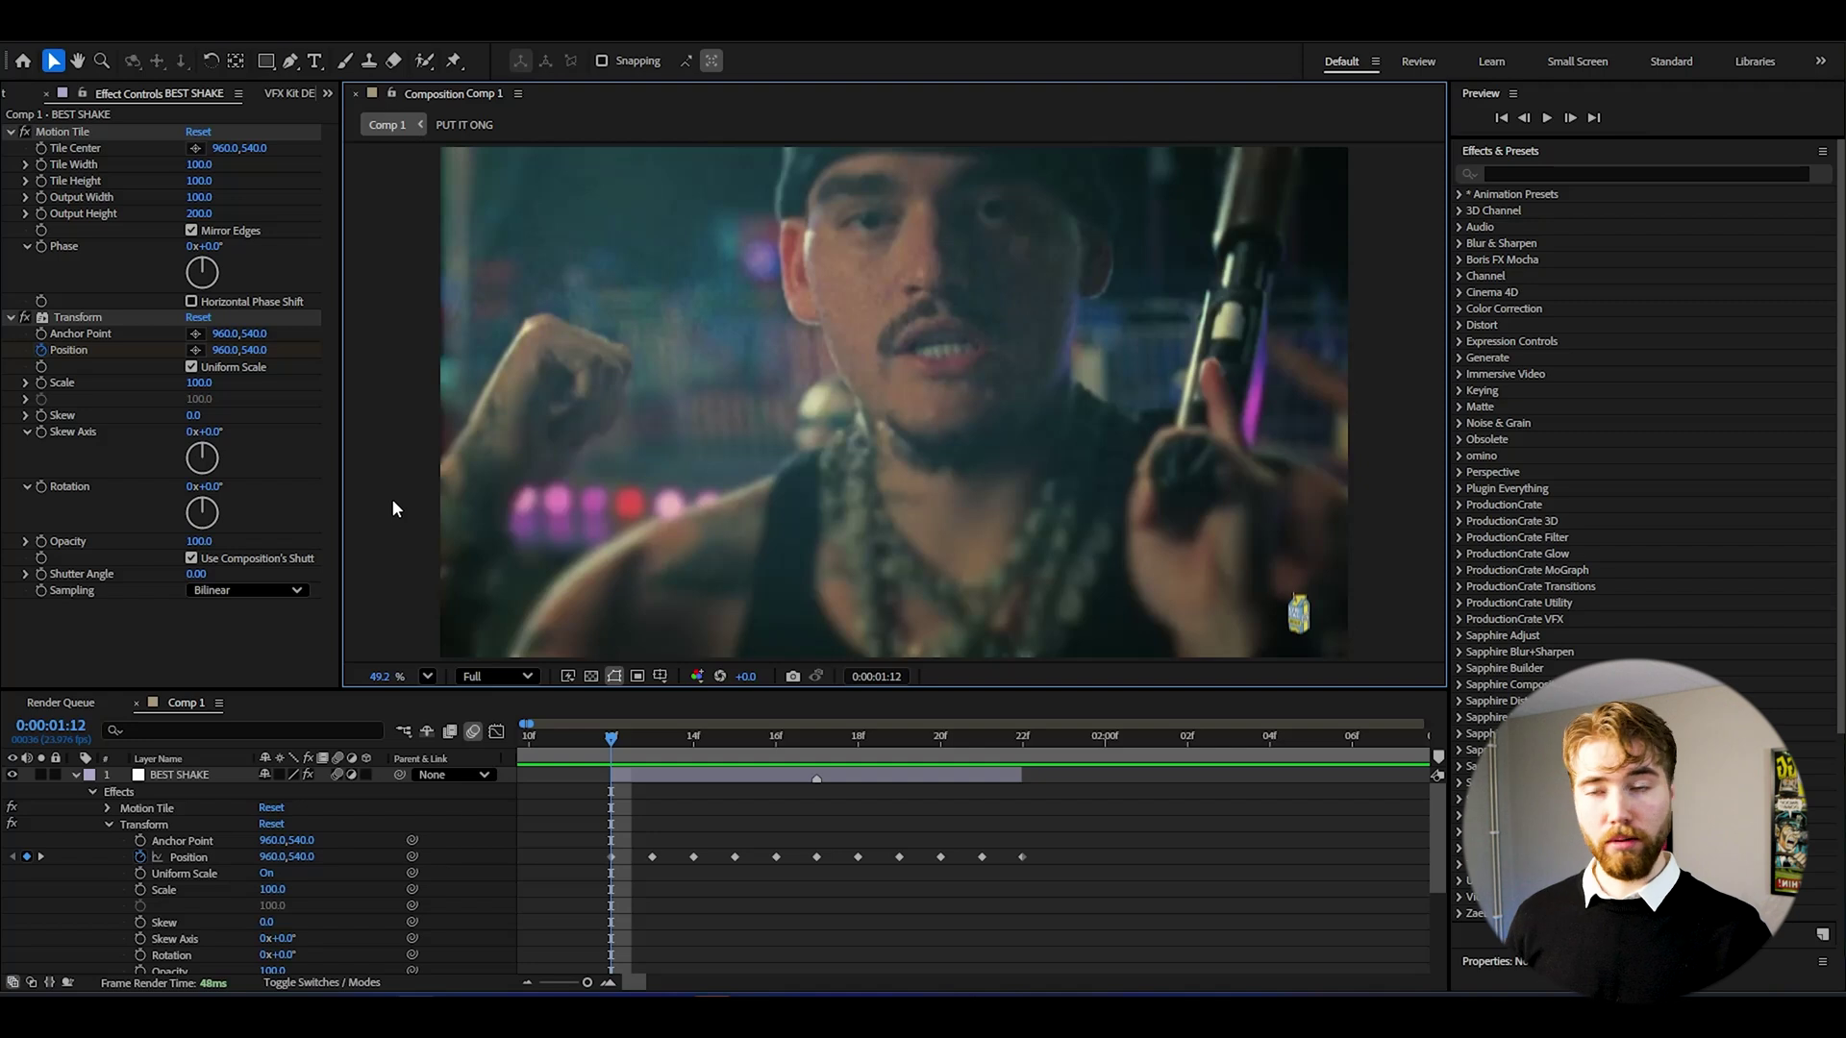
key("ctrl+space")
type("rad")
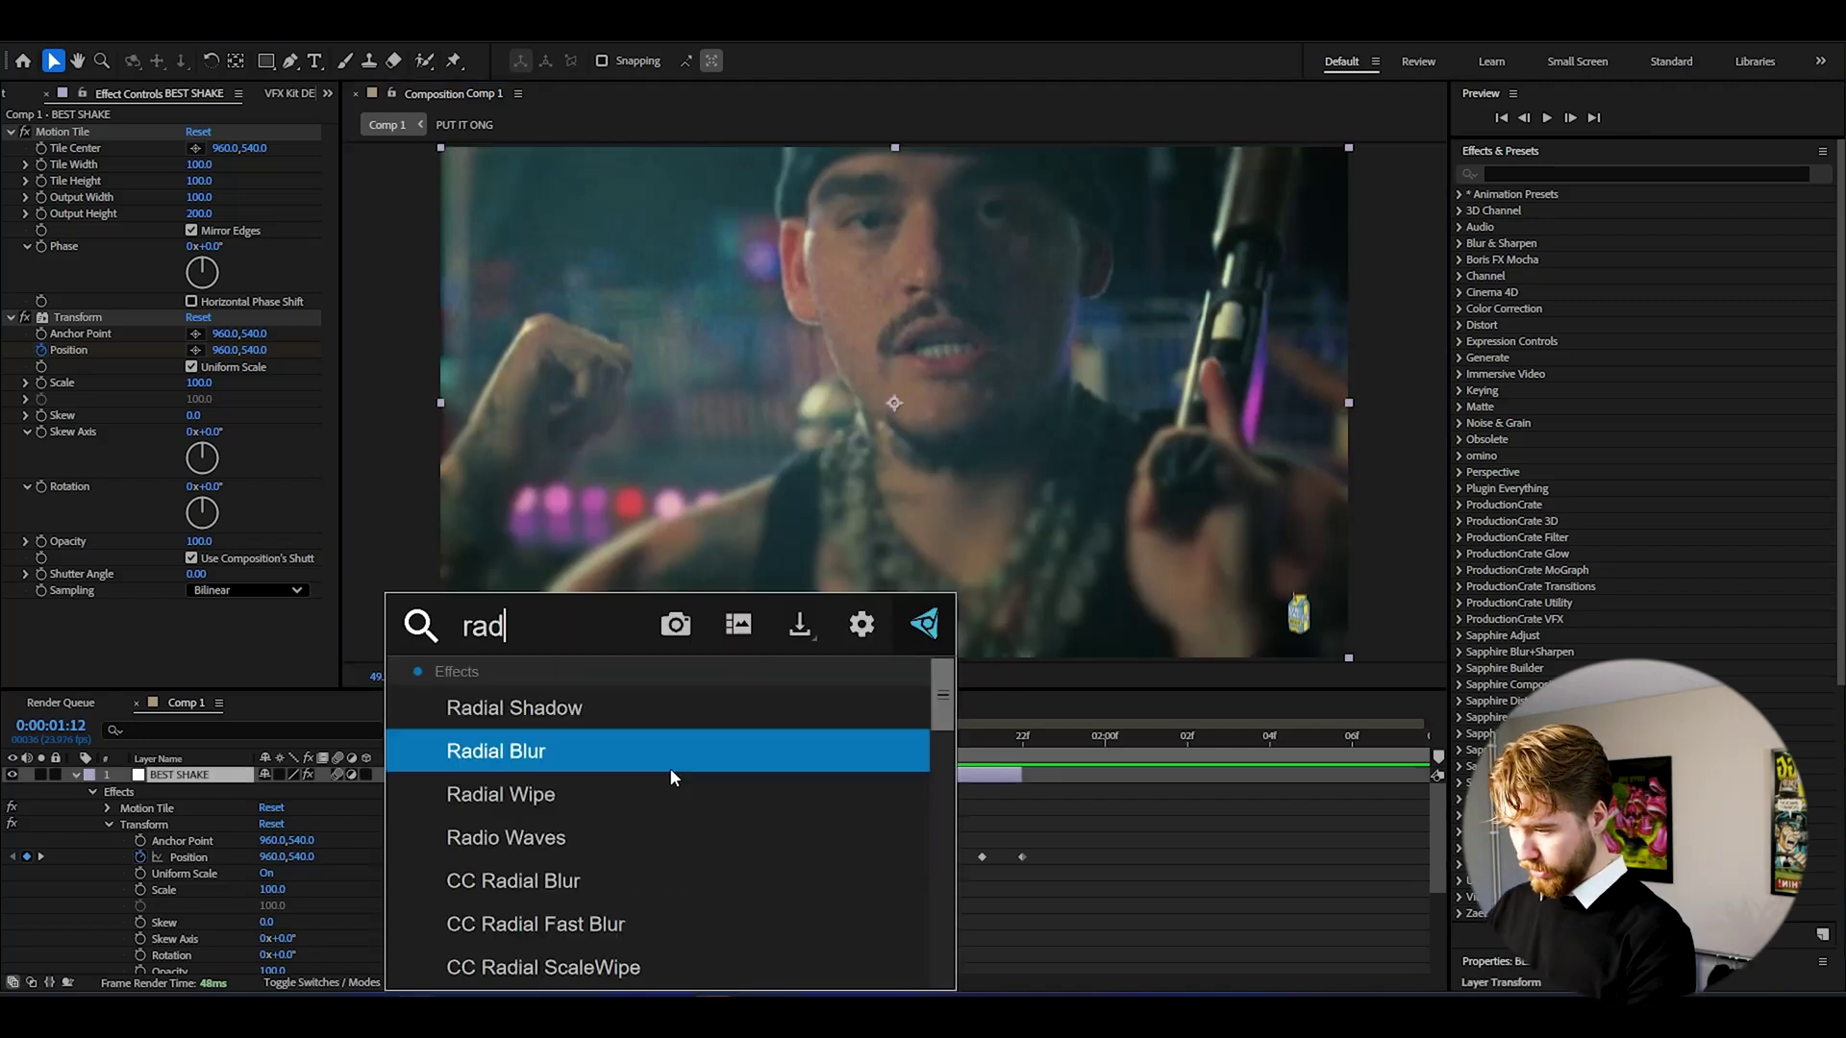
left_click(671, 769)
Keyframe the Radial Blur Amount at 25 on the cut frame, 0:00:01:17
left_click(642, 747)
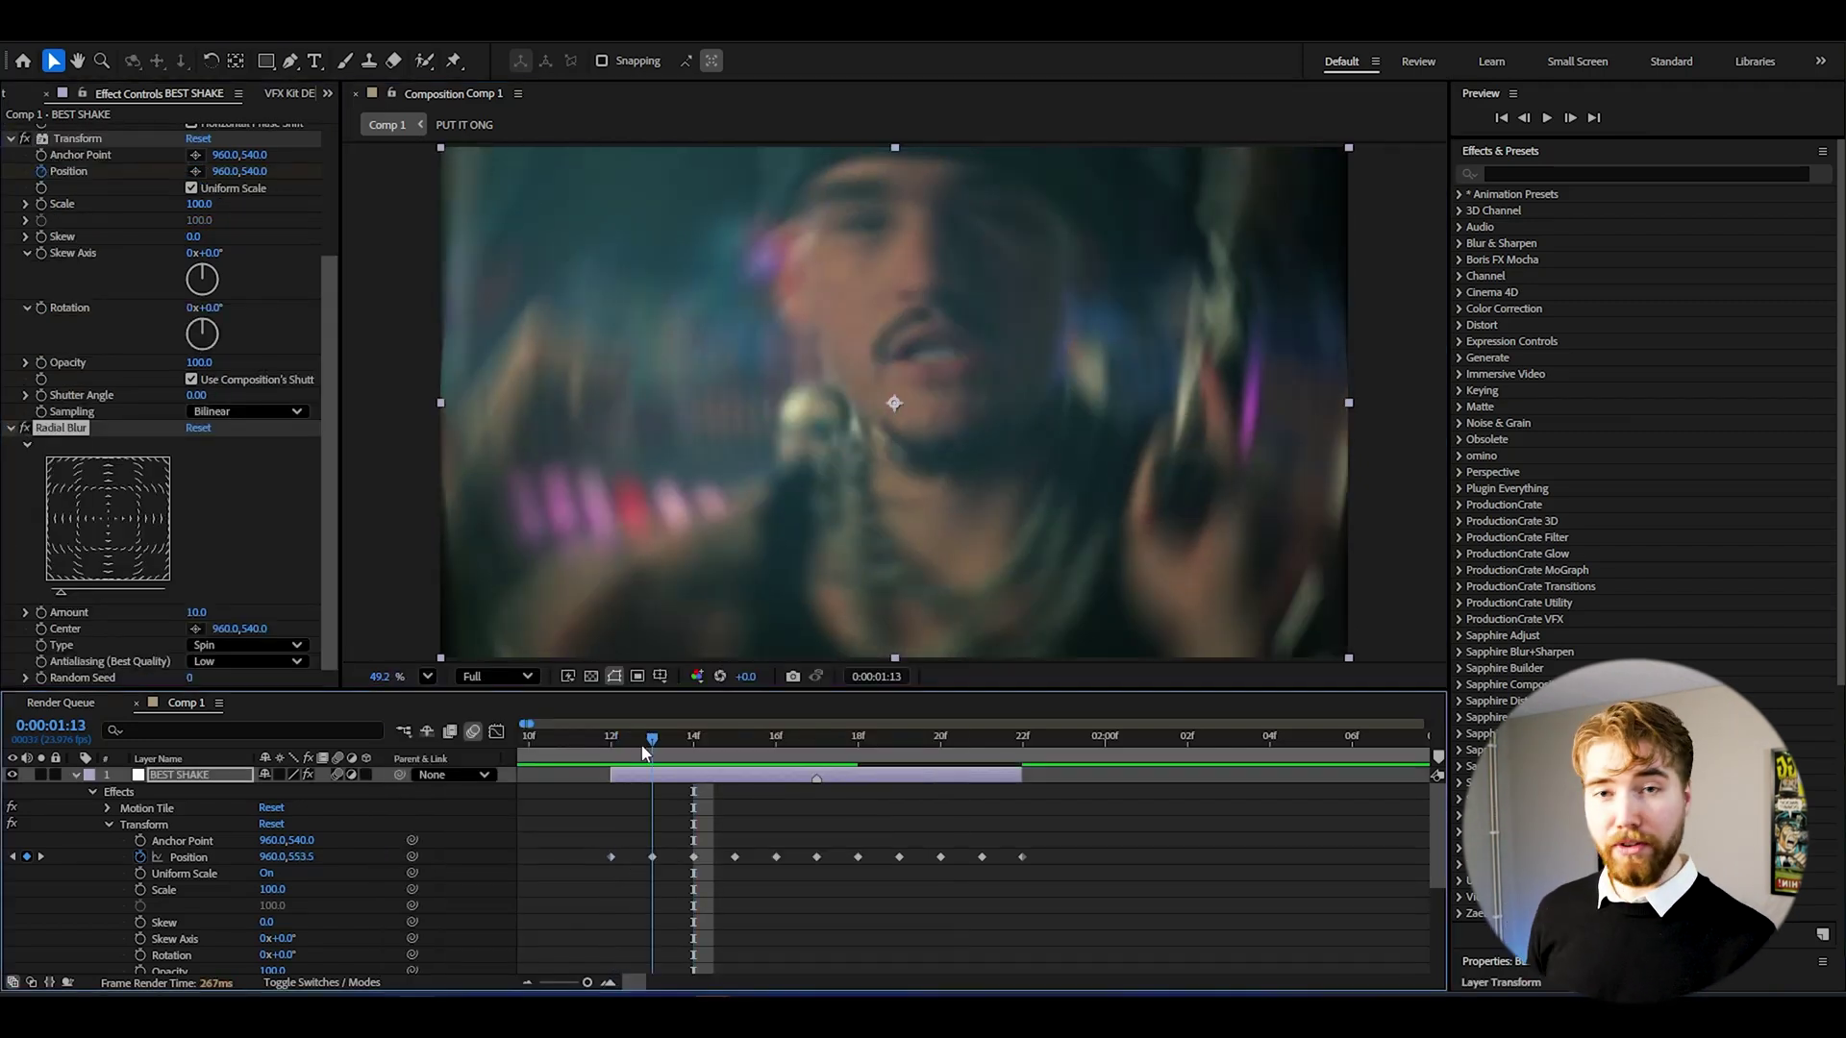
key("Page_Down")
key("Page_Down")
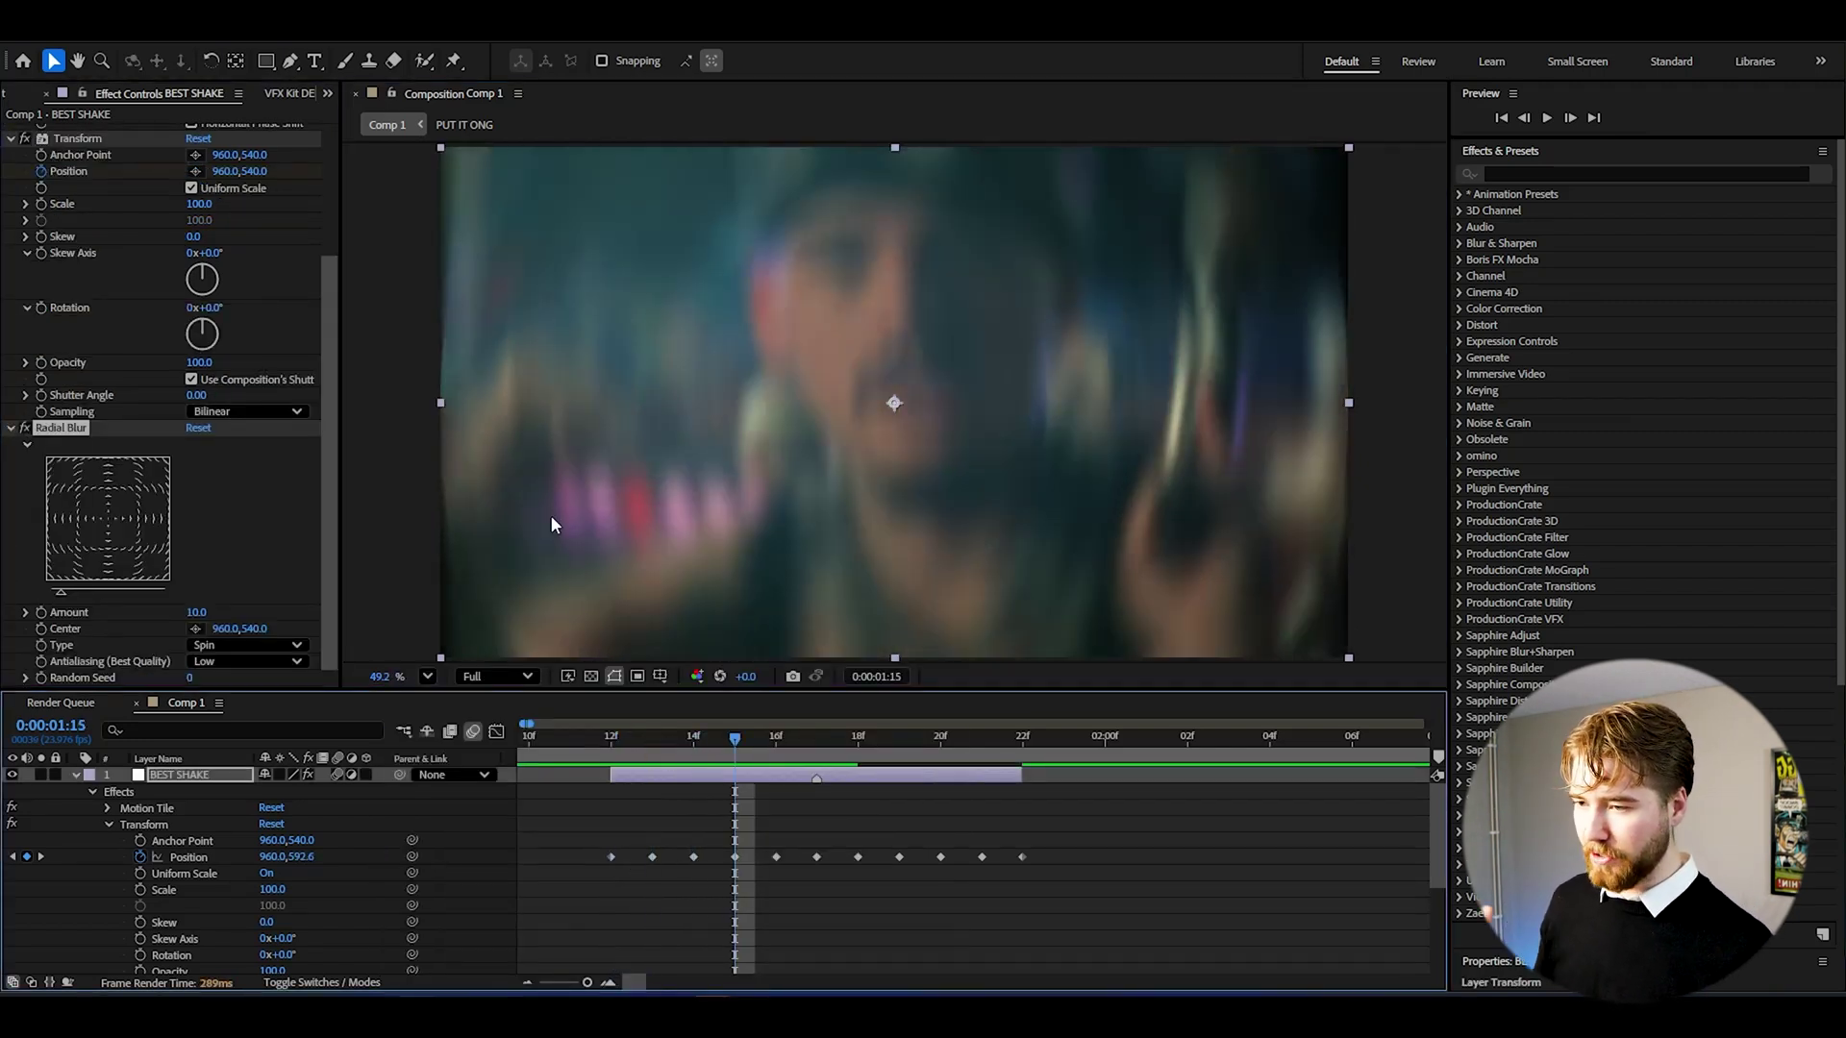
left_click_drag(737, 736, 810, 753)
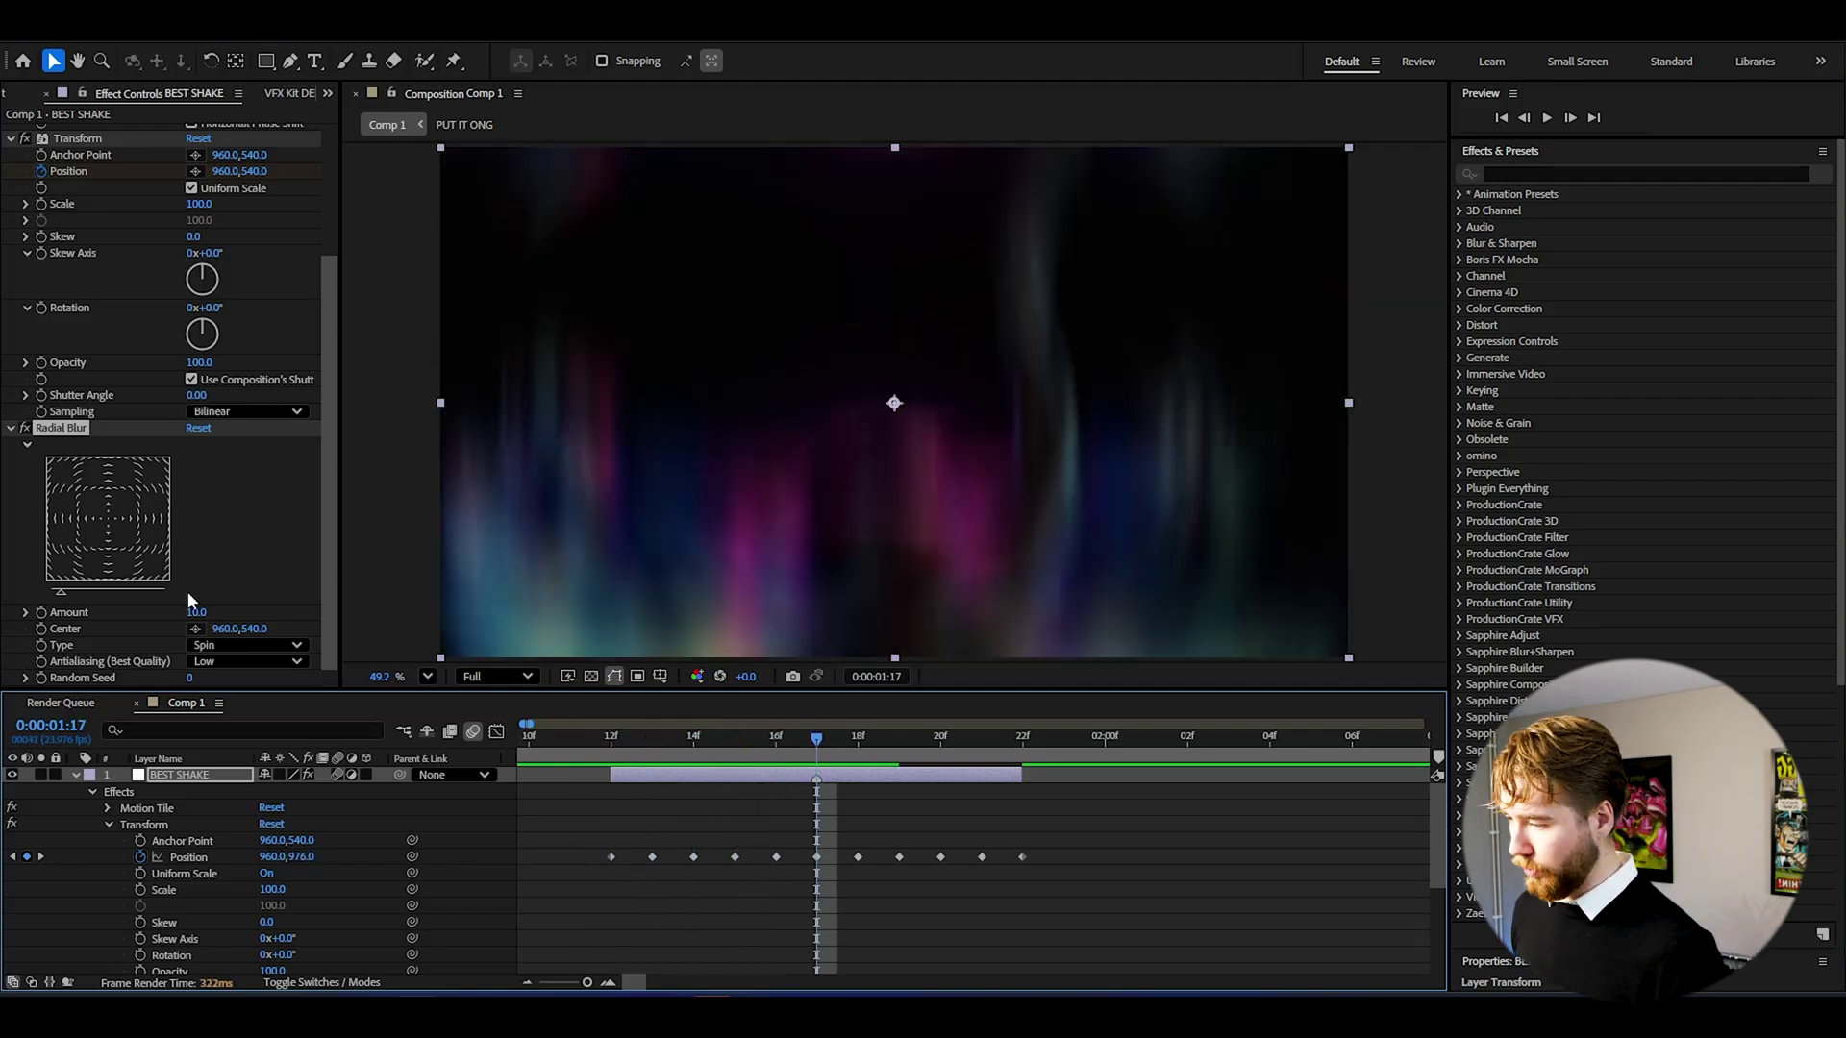
left_click(206, 612)
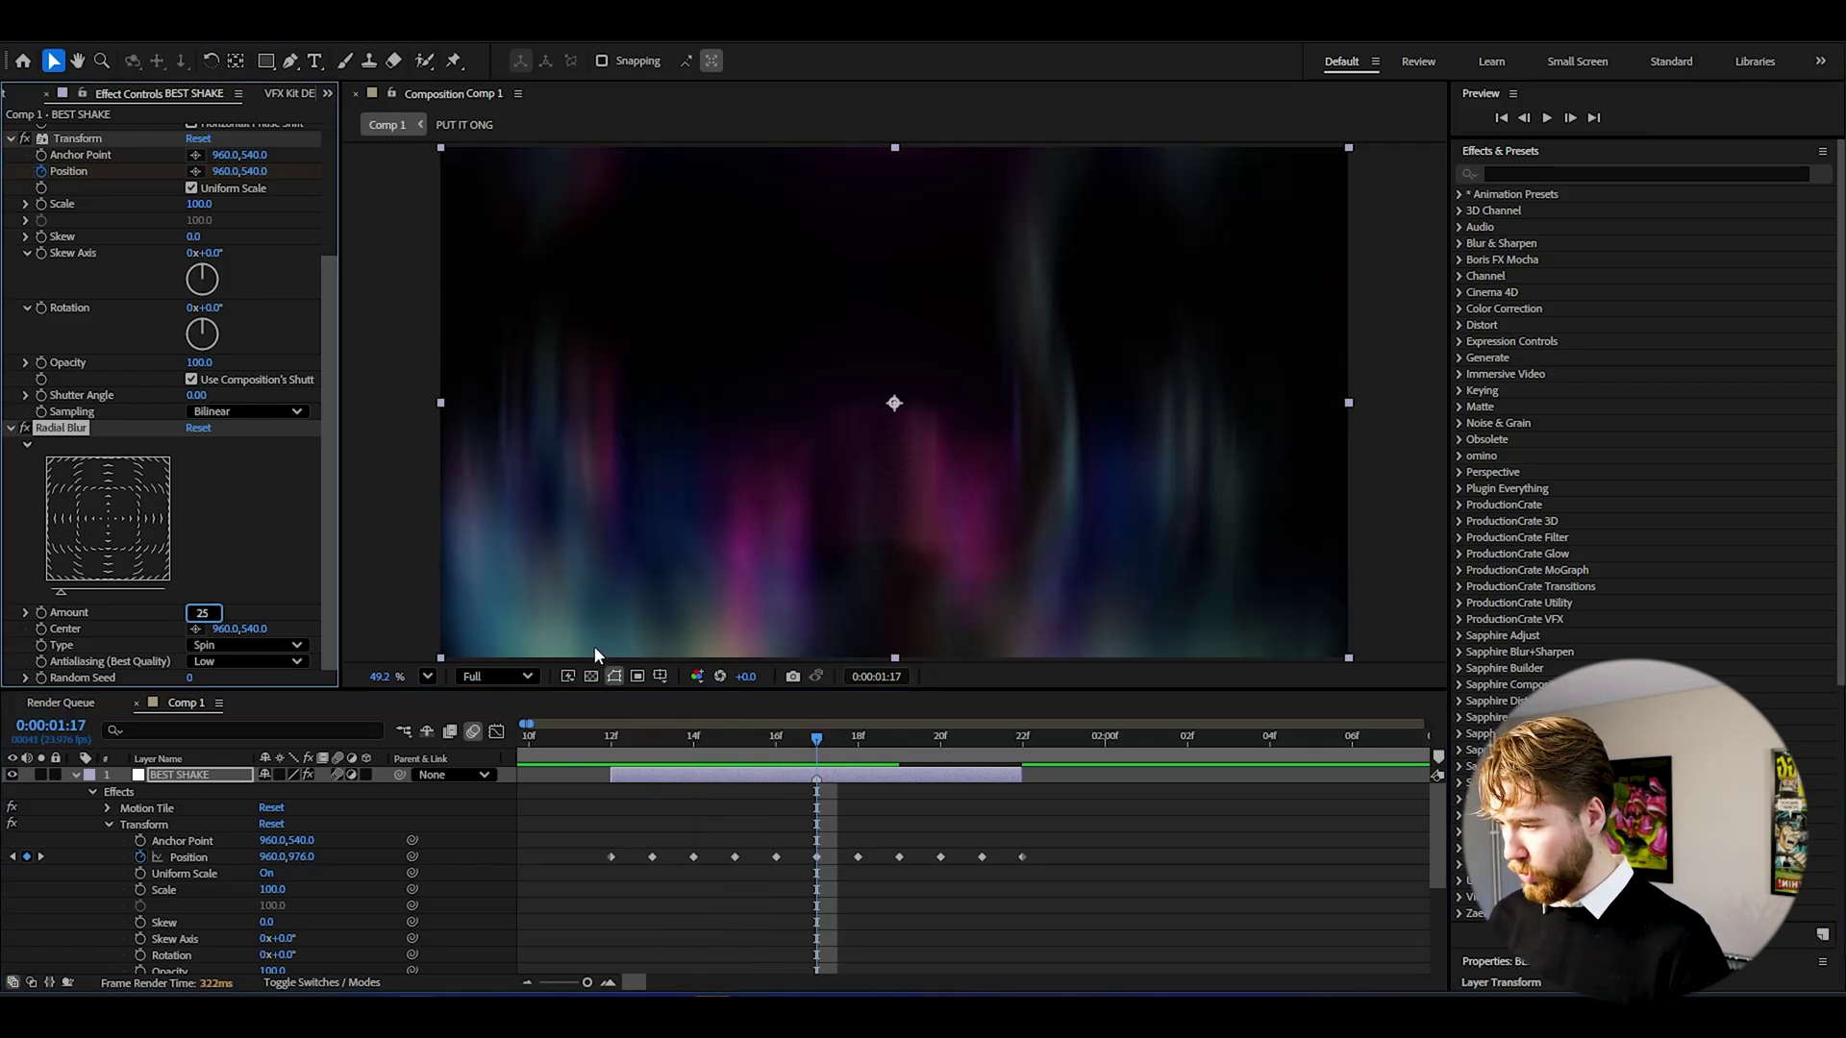
key("Return")
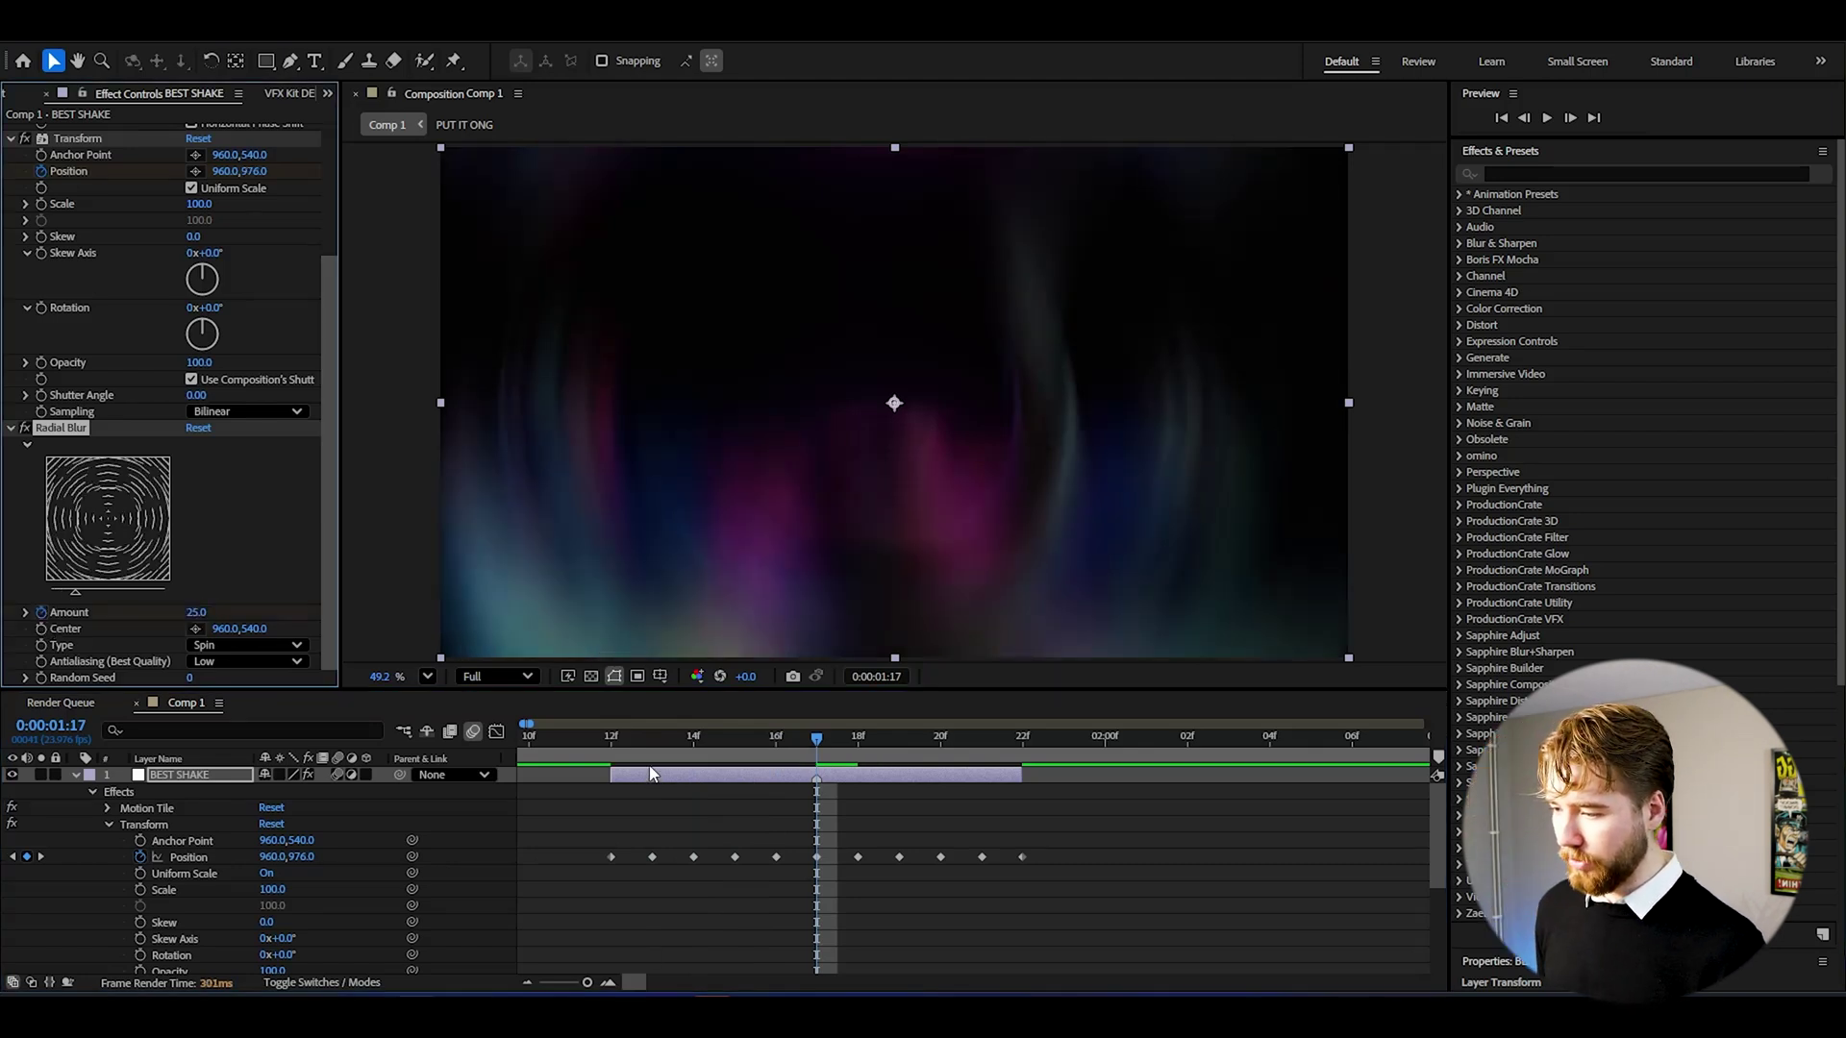
Keyframe the Radial Blur Amount at 0 on 0:00:01:12 and on 0:00:01:22
left_click(612, 736)
left_click(195, 613)
type("0")
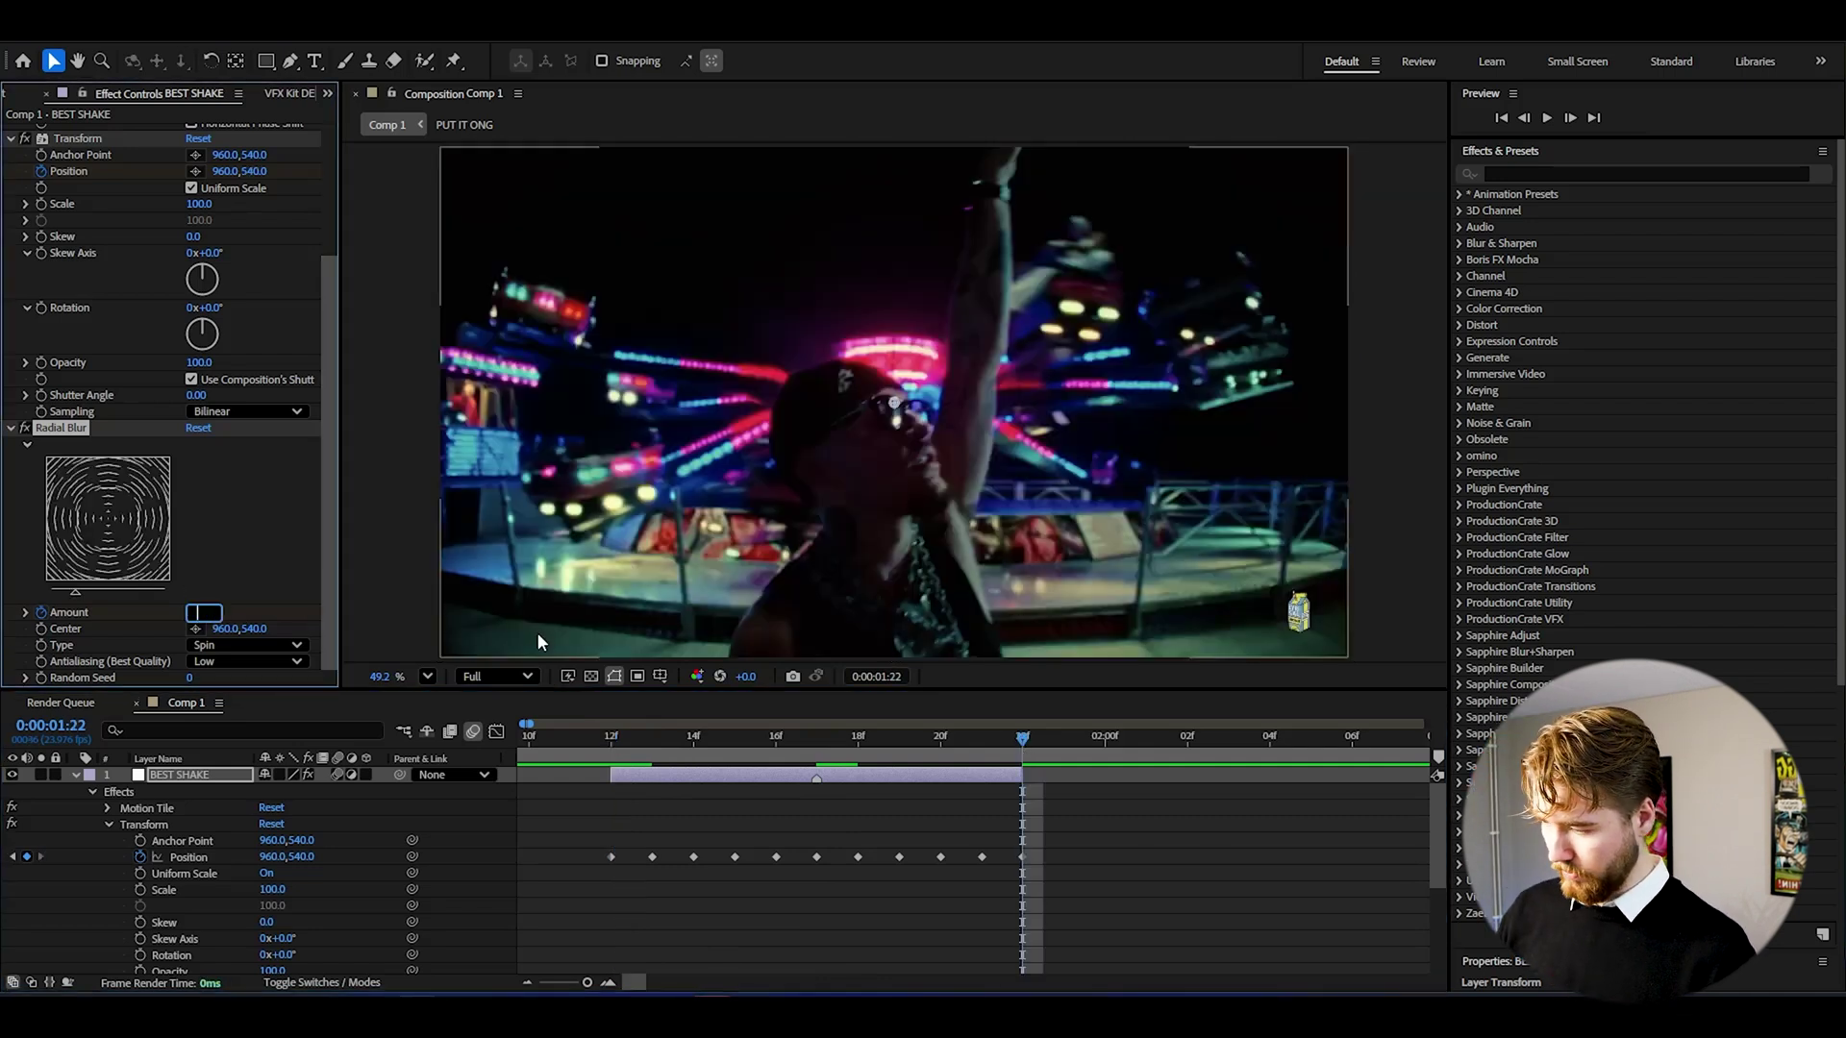
type("0")
key("Return")
Reveal the Radial Blur Amount keyframes in the timeline and apply Easy Ease to all three
left_click(109, 824)
left_click(108, 840)
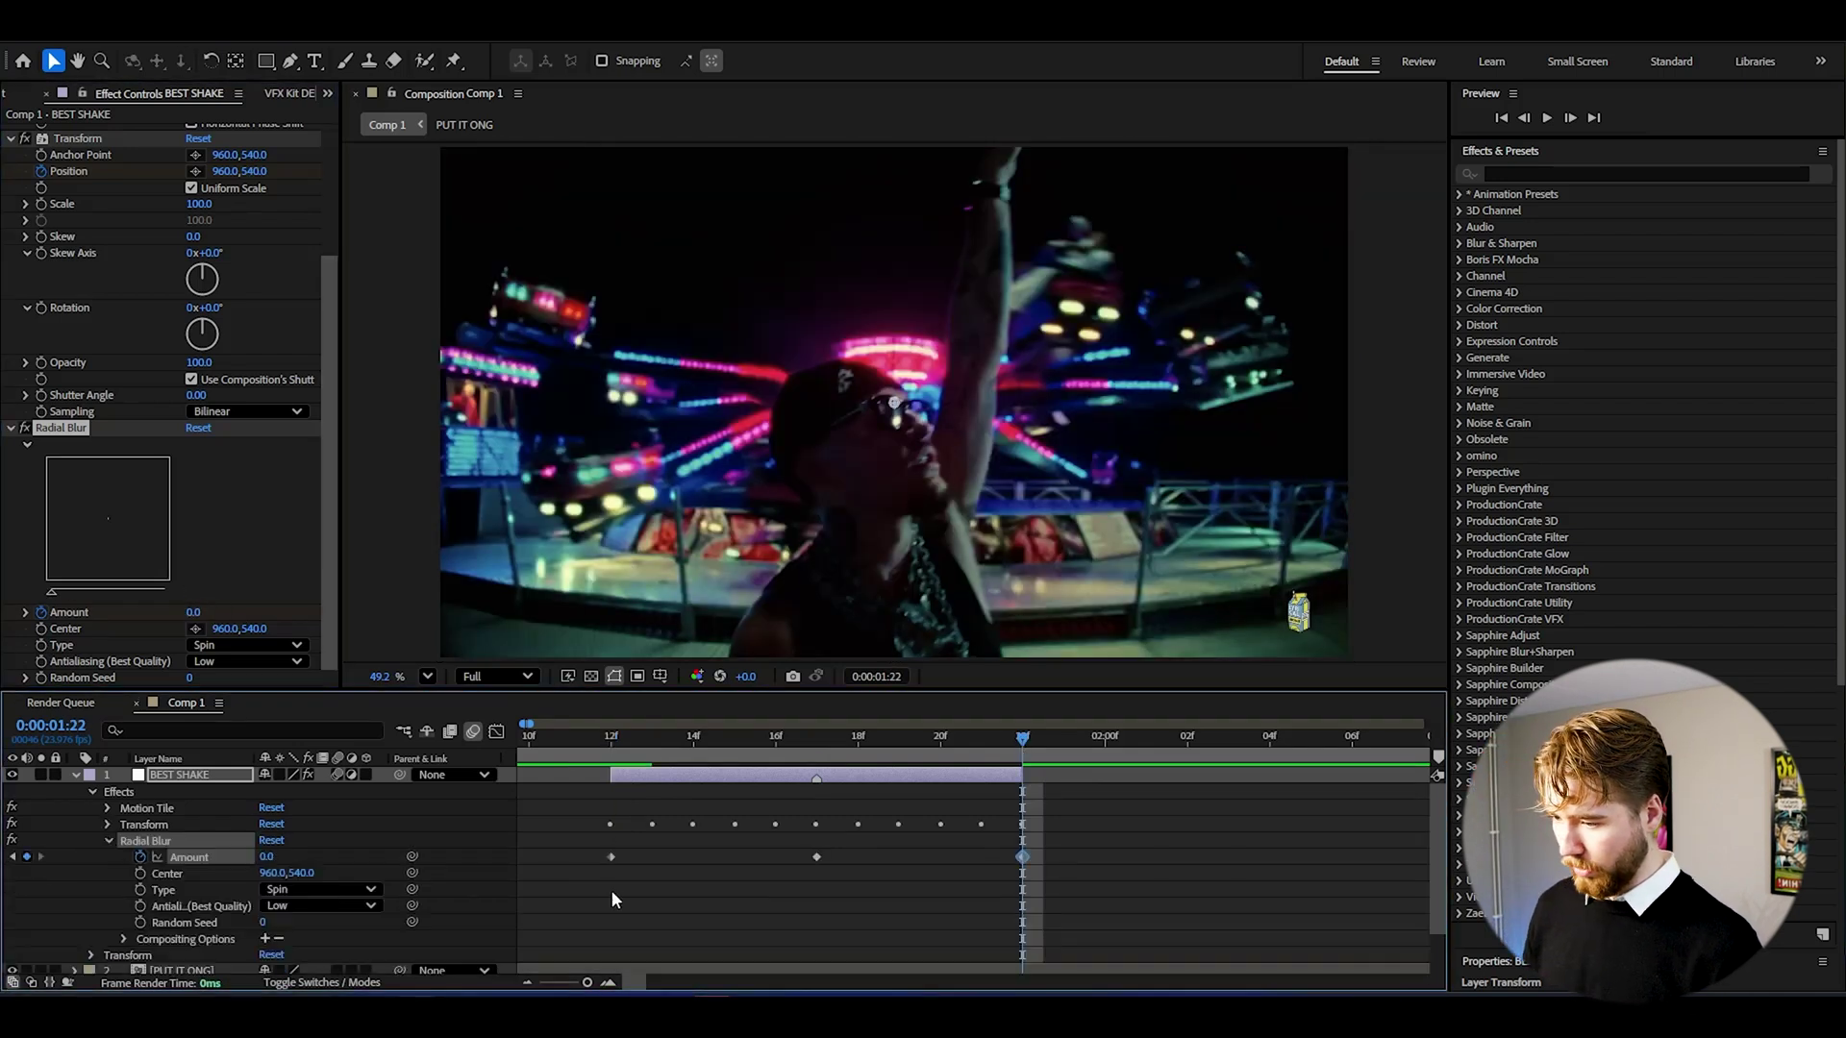
left_click_drag(1082, 846, 561, 857)
key("F9")
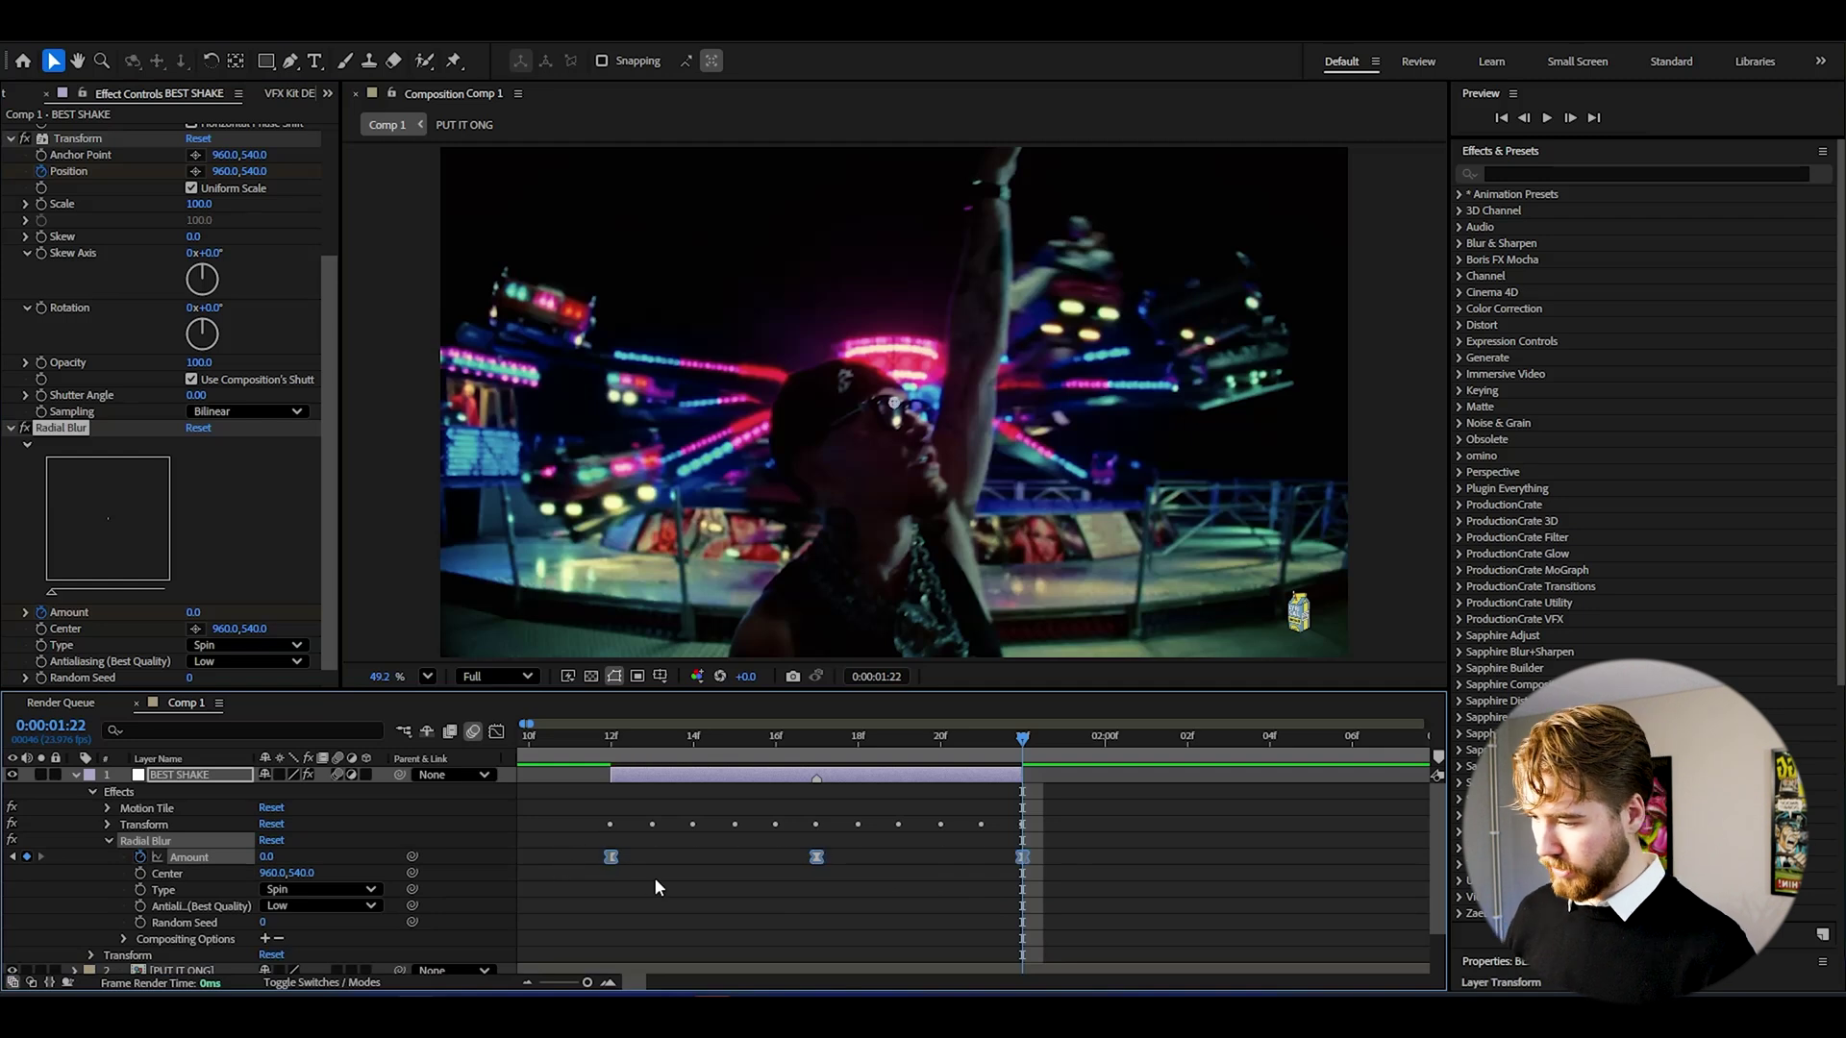
Shape the Radial Blur Amount curve in the graph editor into a sharp peak at 0:00:01:17 with long, flat ends
left_click(637, 867)
left_click(611, 856)
key("shift+F3")
left_click_drag(678, 901, 812, 914)
key("ctrl+z")
left_click_drag(679, 902, 816, 901)
left_click_drag(748, 778, 827, 802)
left_click_drag(955, 909, 690, 908)
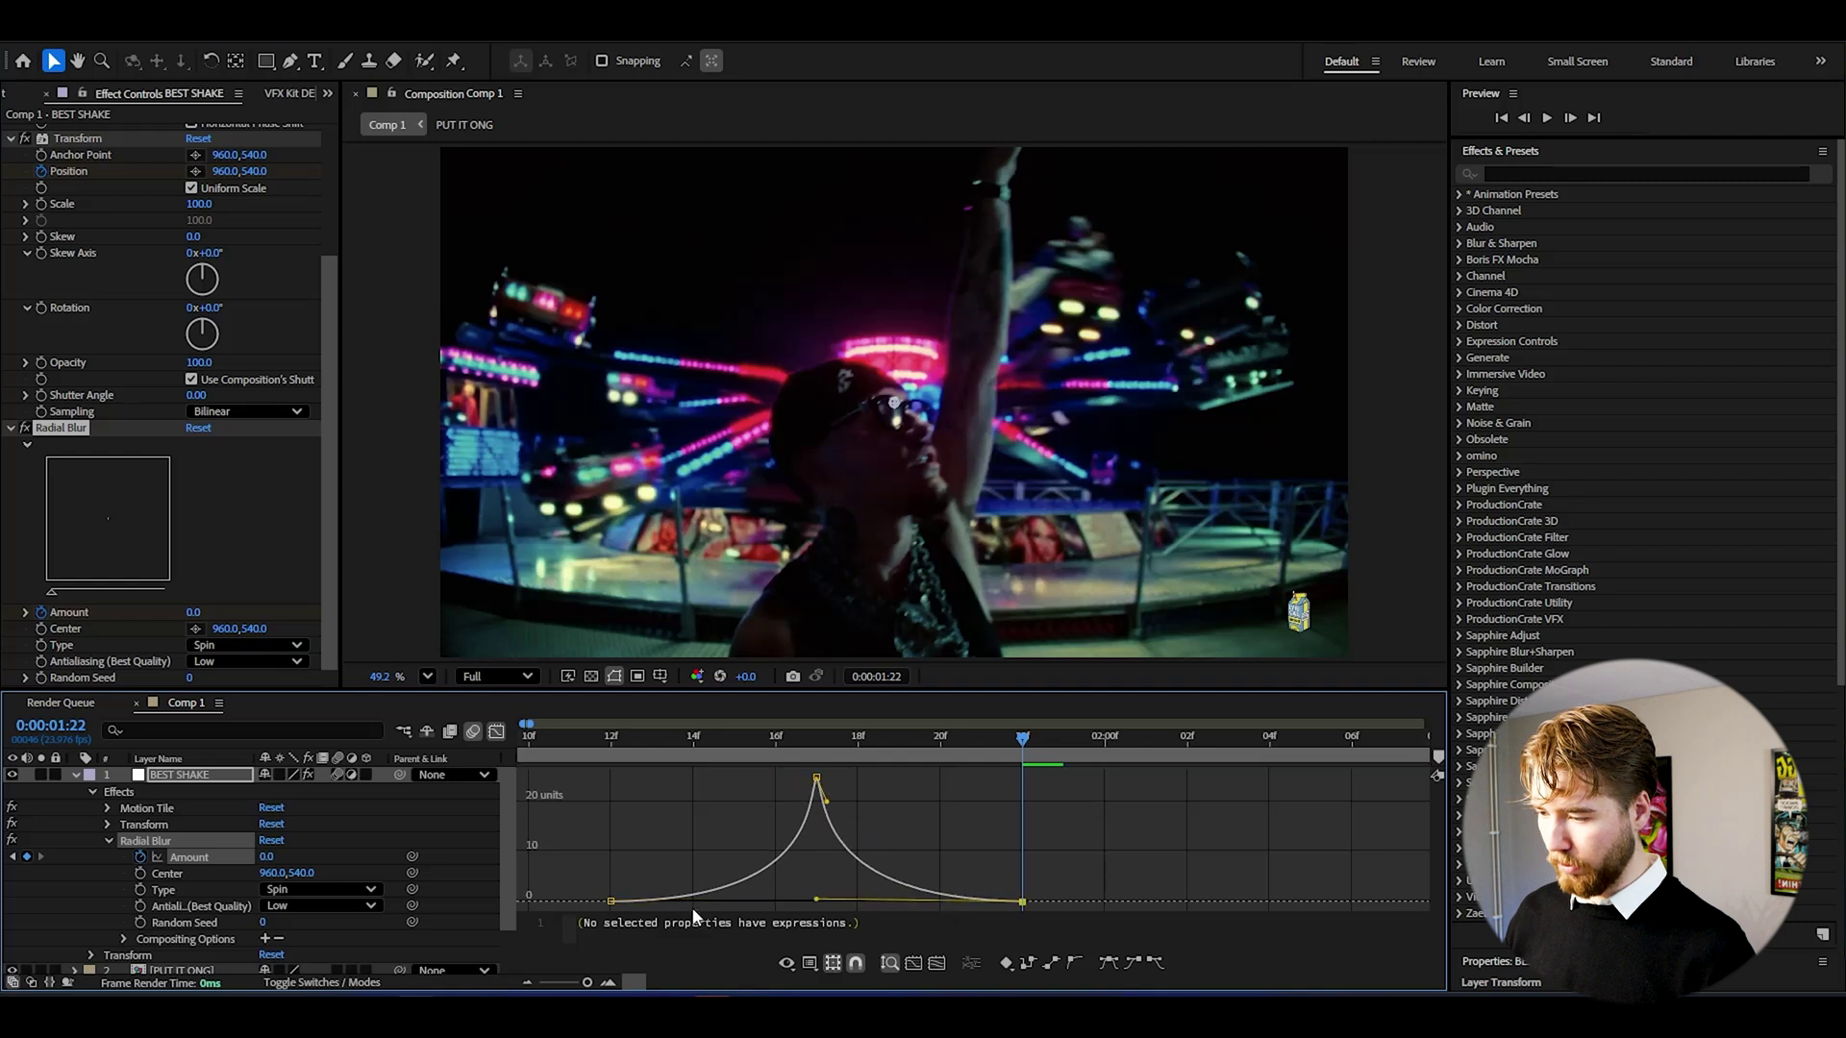
Play back the eased radial blur and scrub through the frames around the cut, checking the image edges
left_click(610, 740)
key("space")
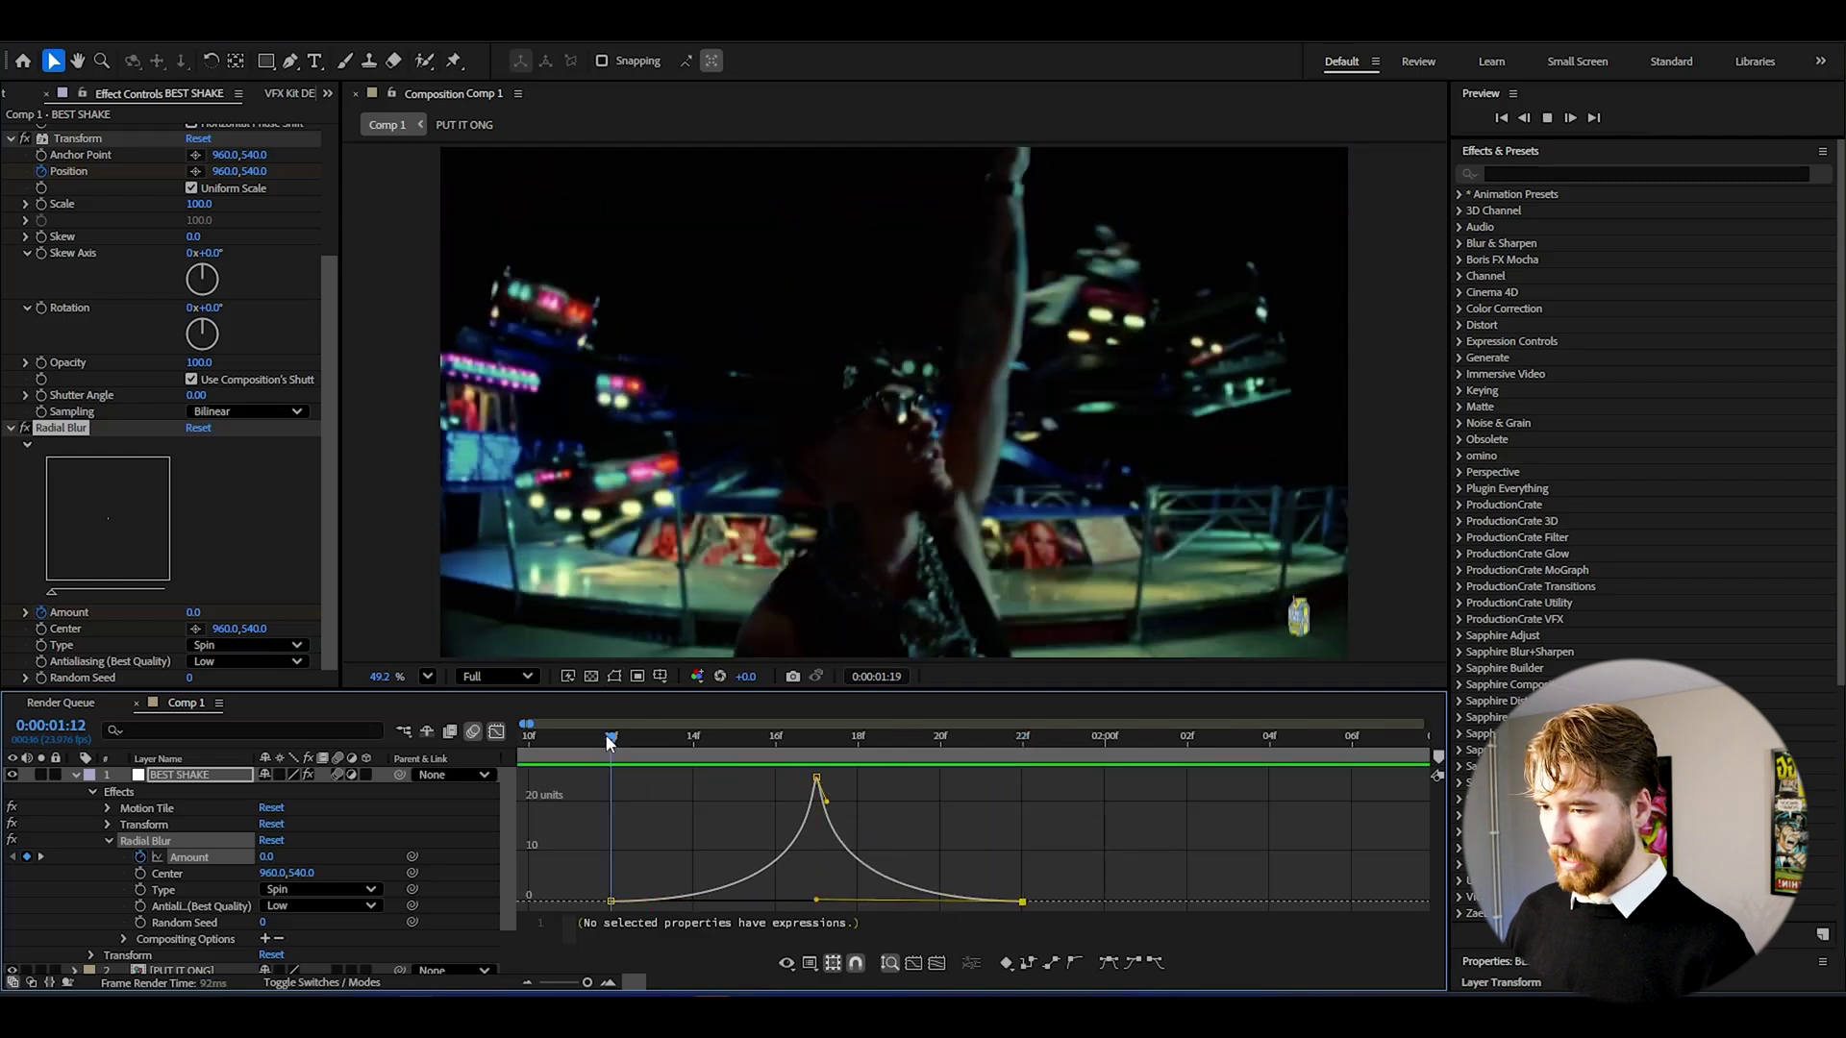
left_click(671, 760)
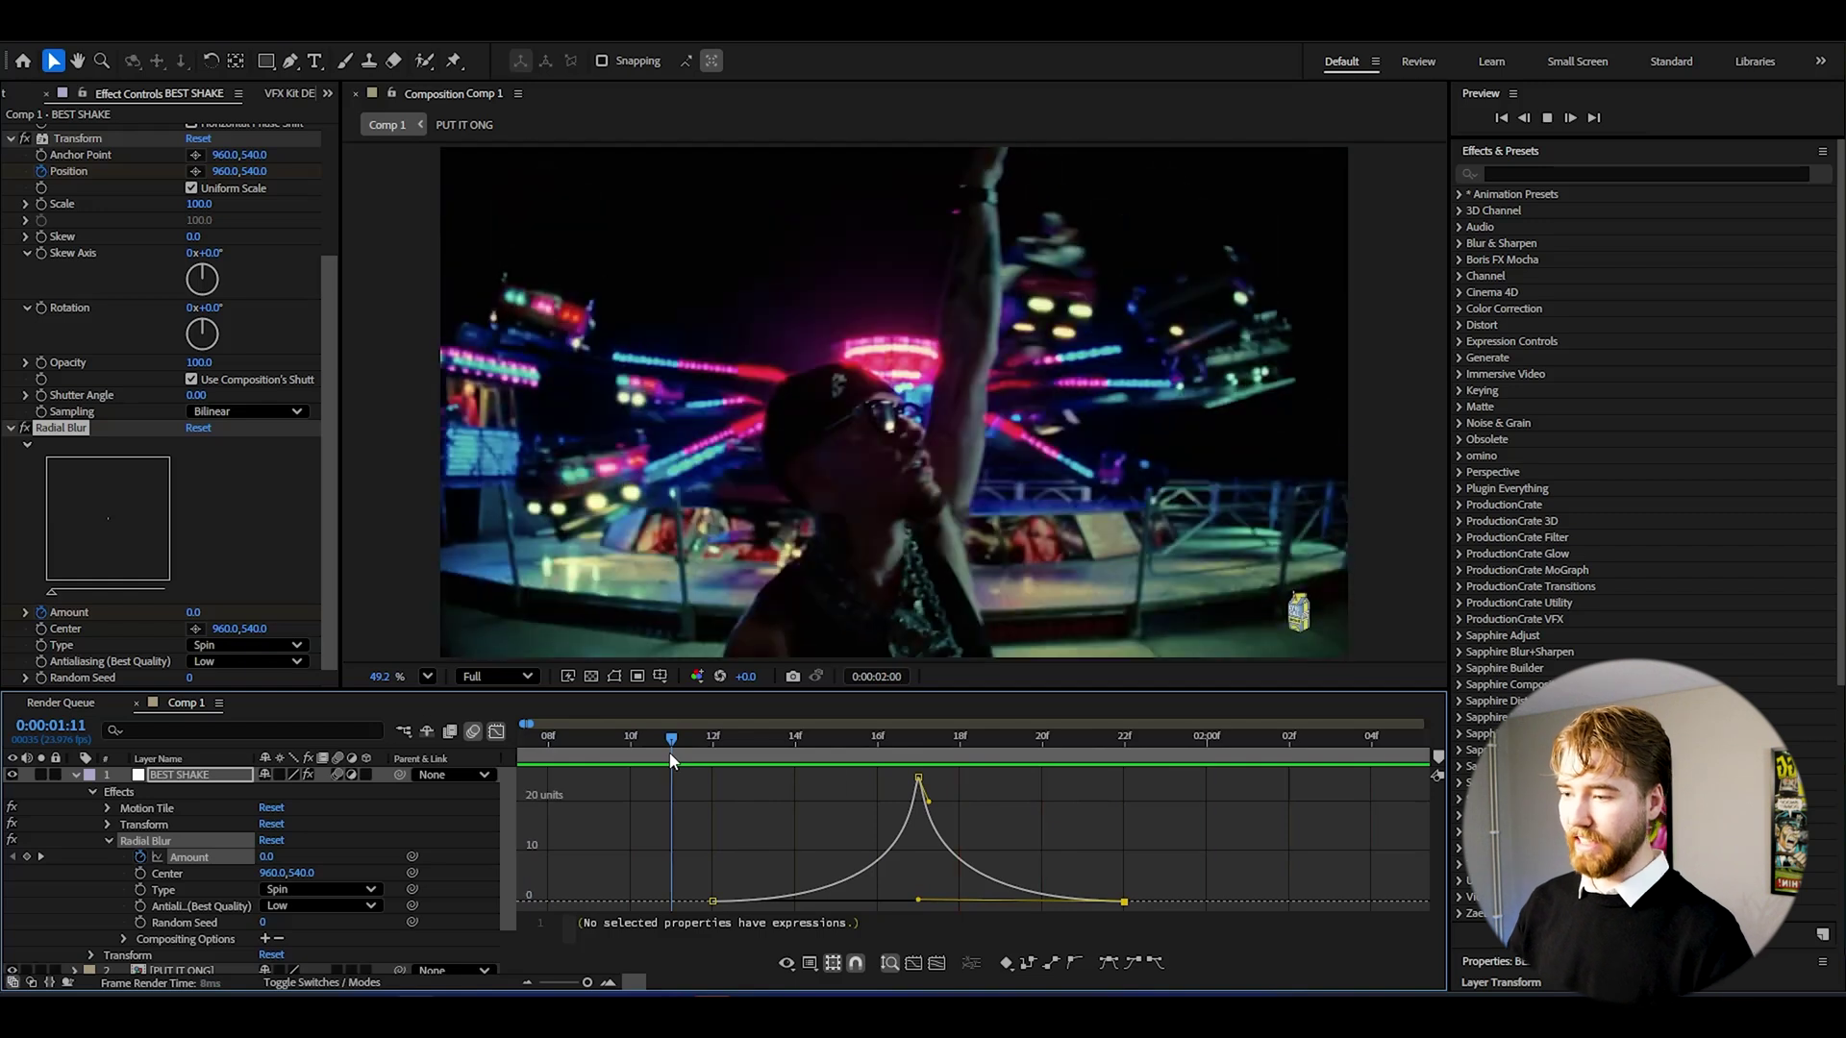
key("shift+F3")
left_click_drag(670, 754, 911, 738)
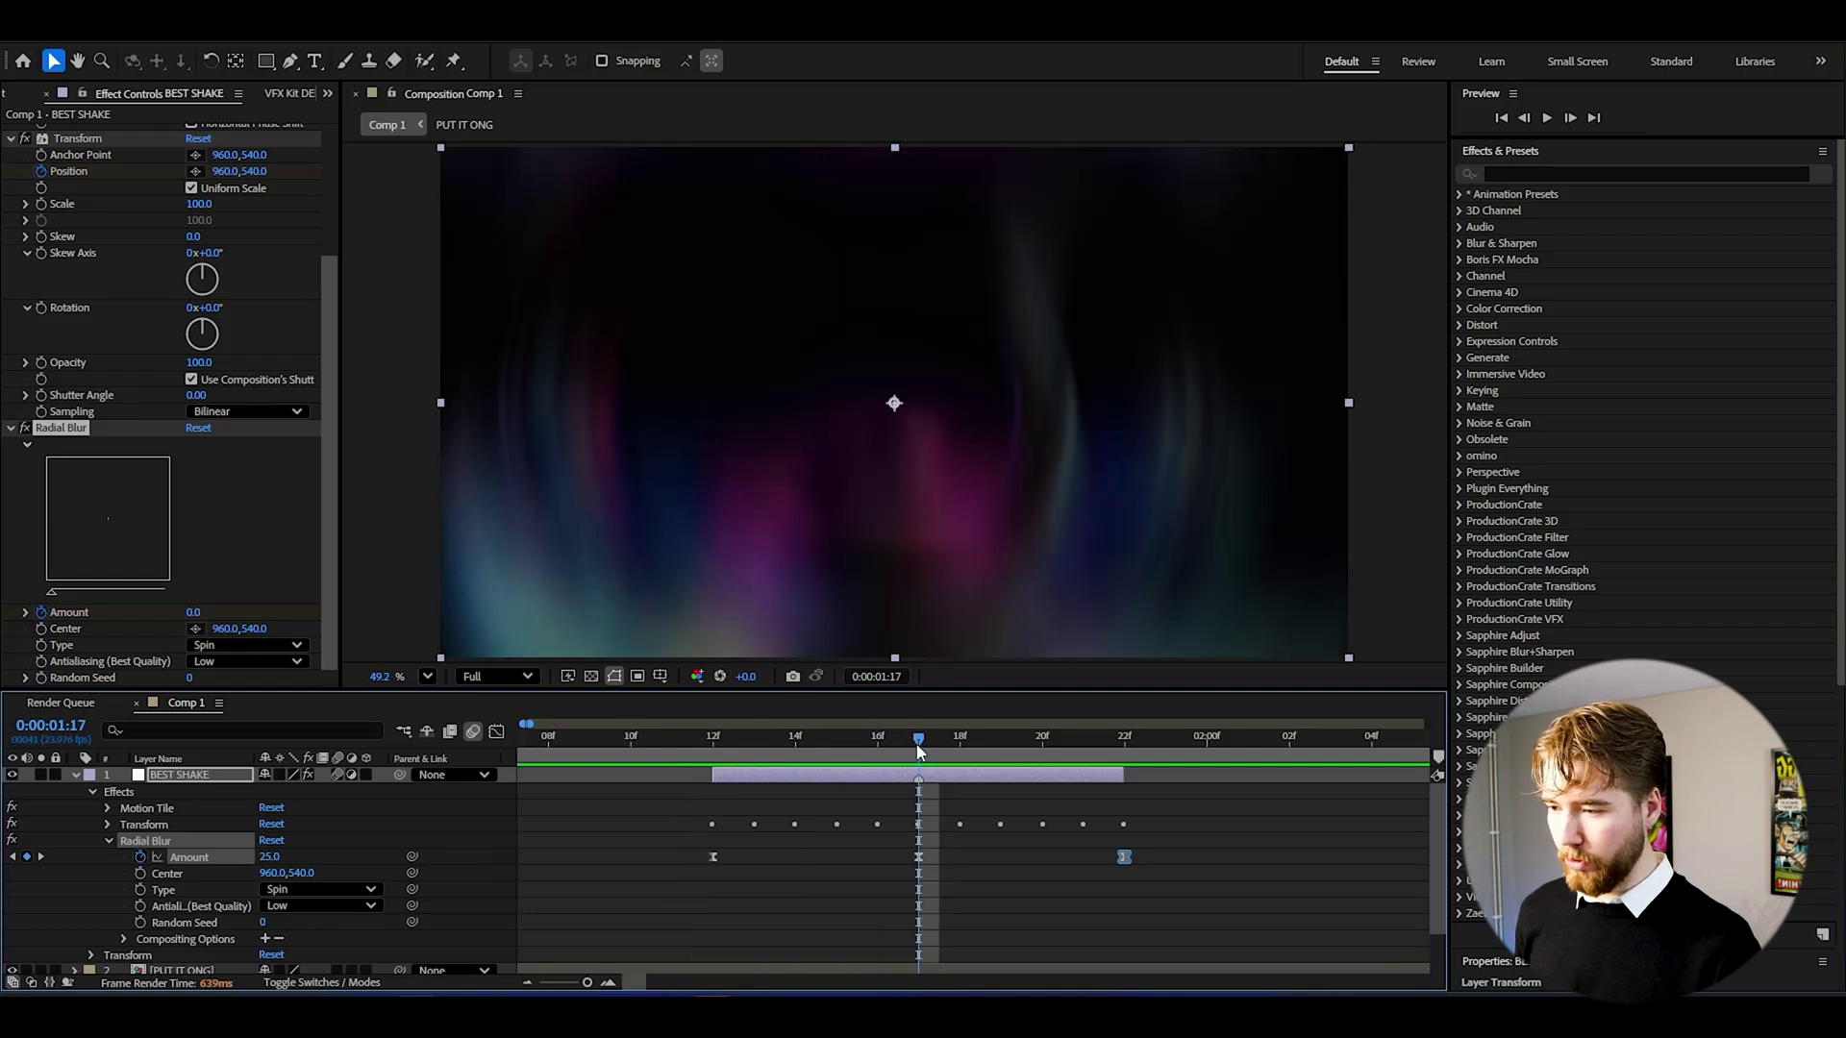
left_click_drag(918, 753, 942, 756)
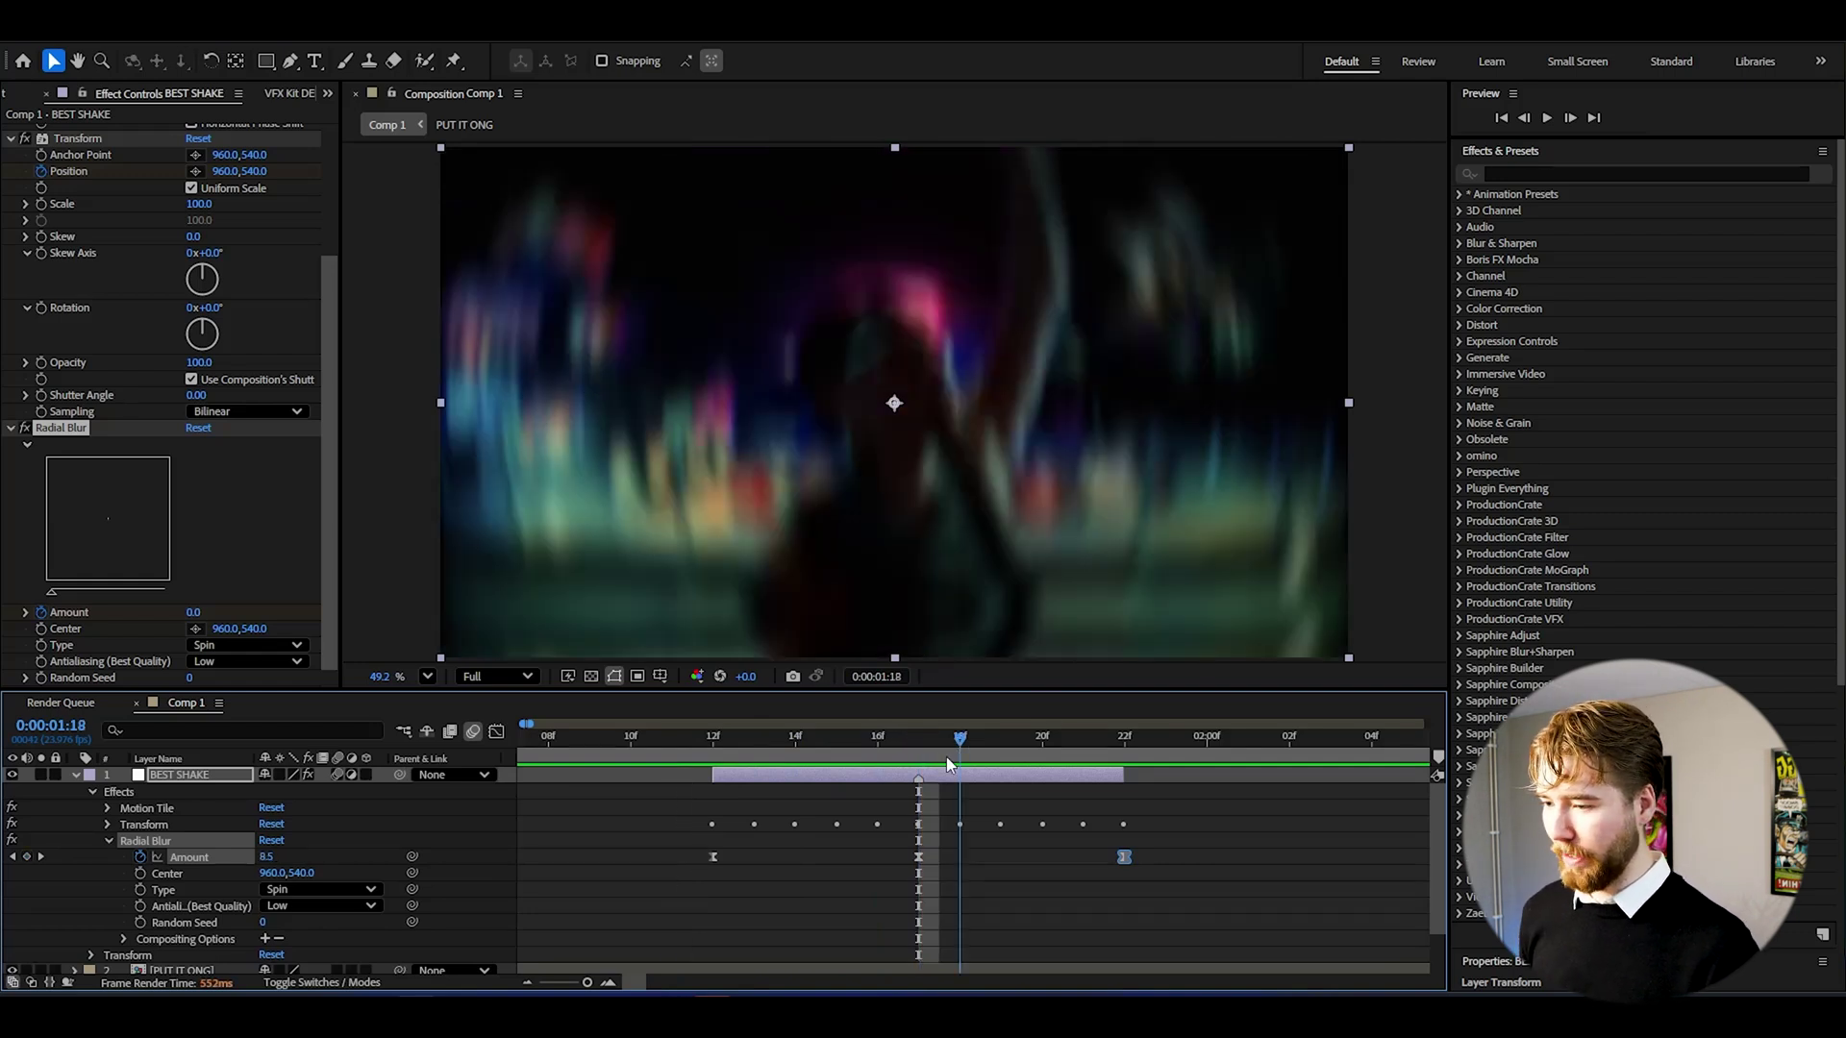
left_click_drag(959, 758, 1002, 761)
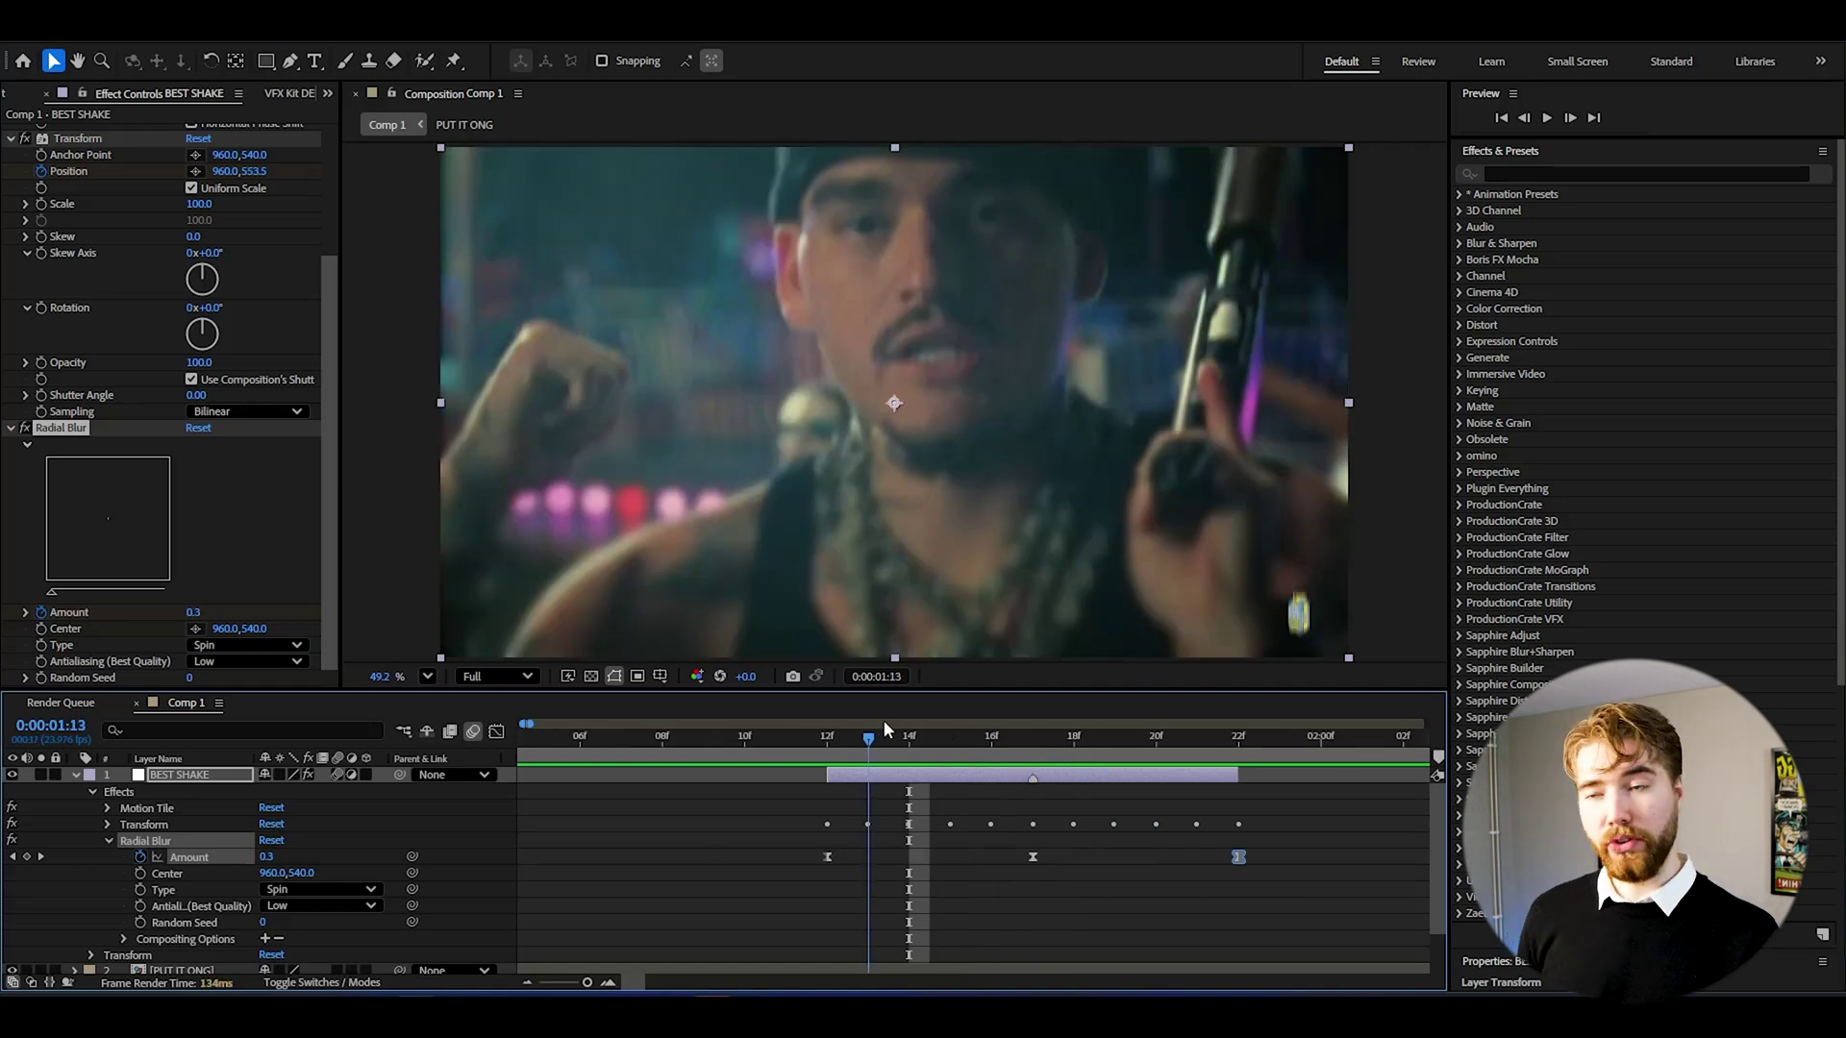
left_click_drag(884, 719, 1000, 739)
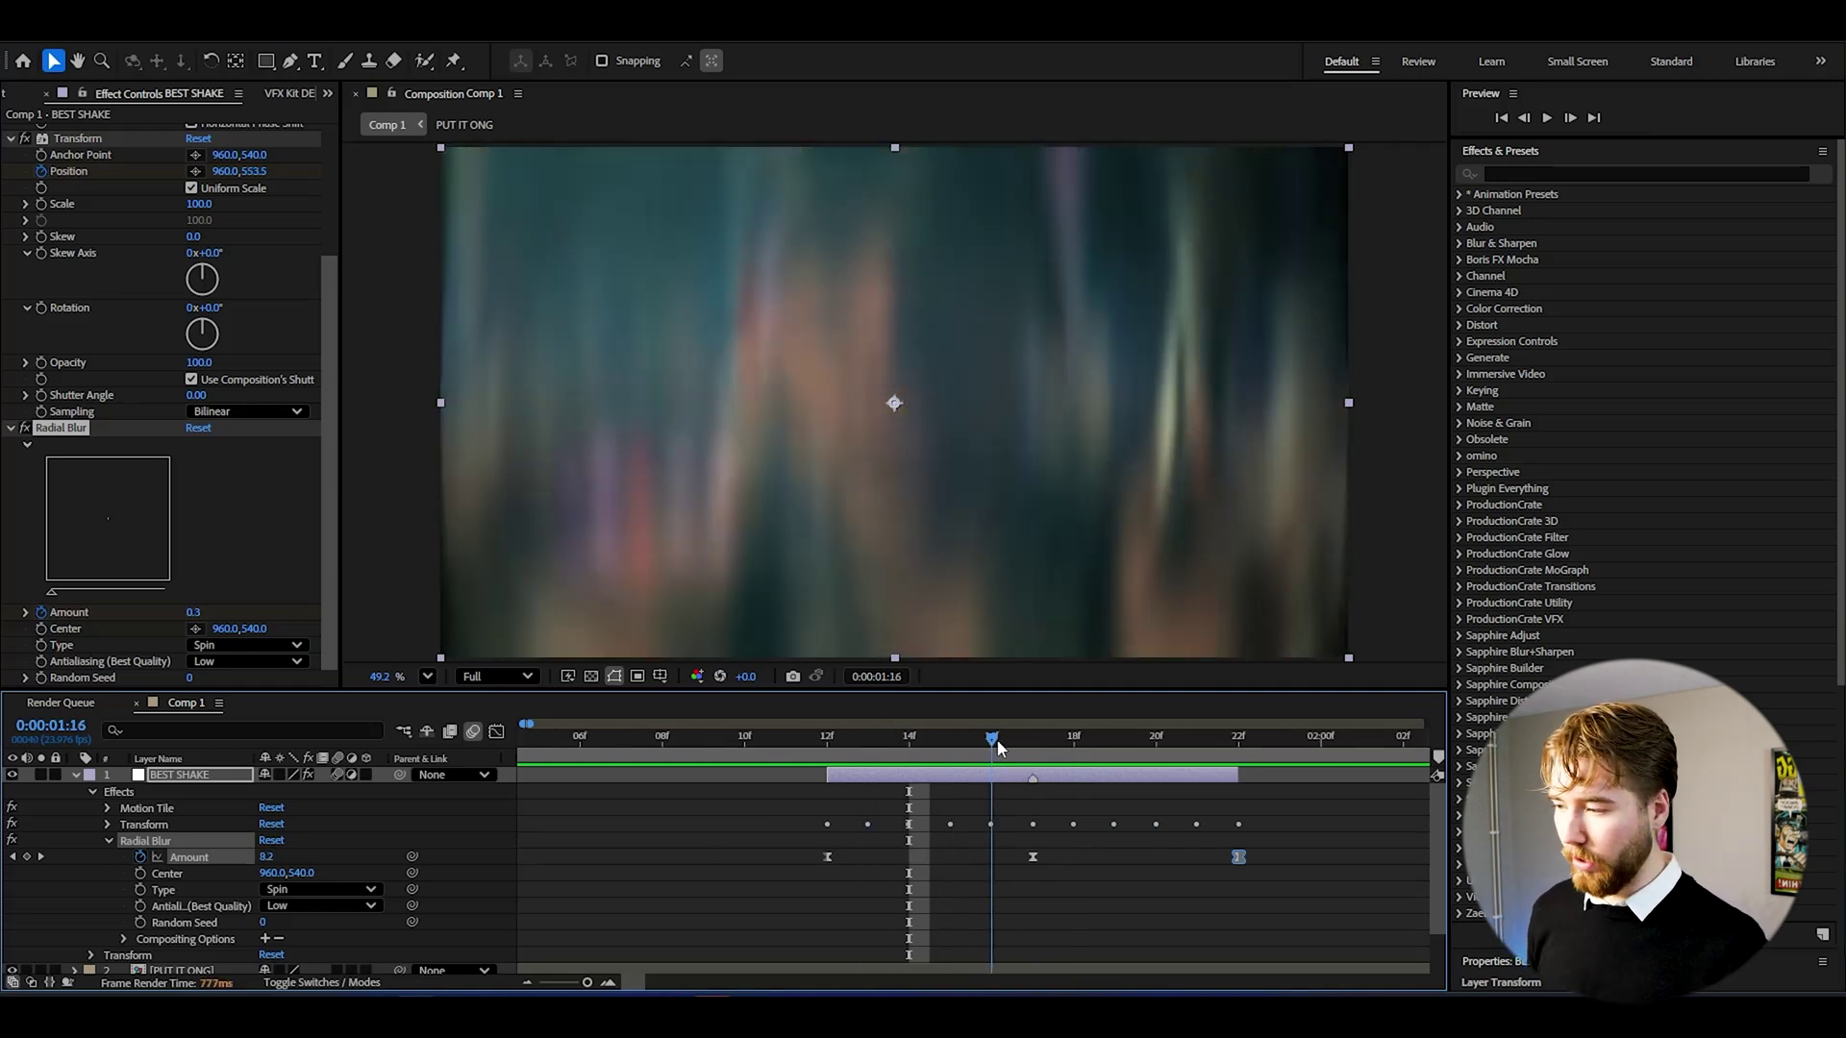
Set the Motion Tile's Output Width to 200
right_click(440, 564)
left_click(404, 308)
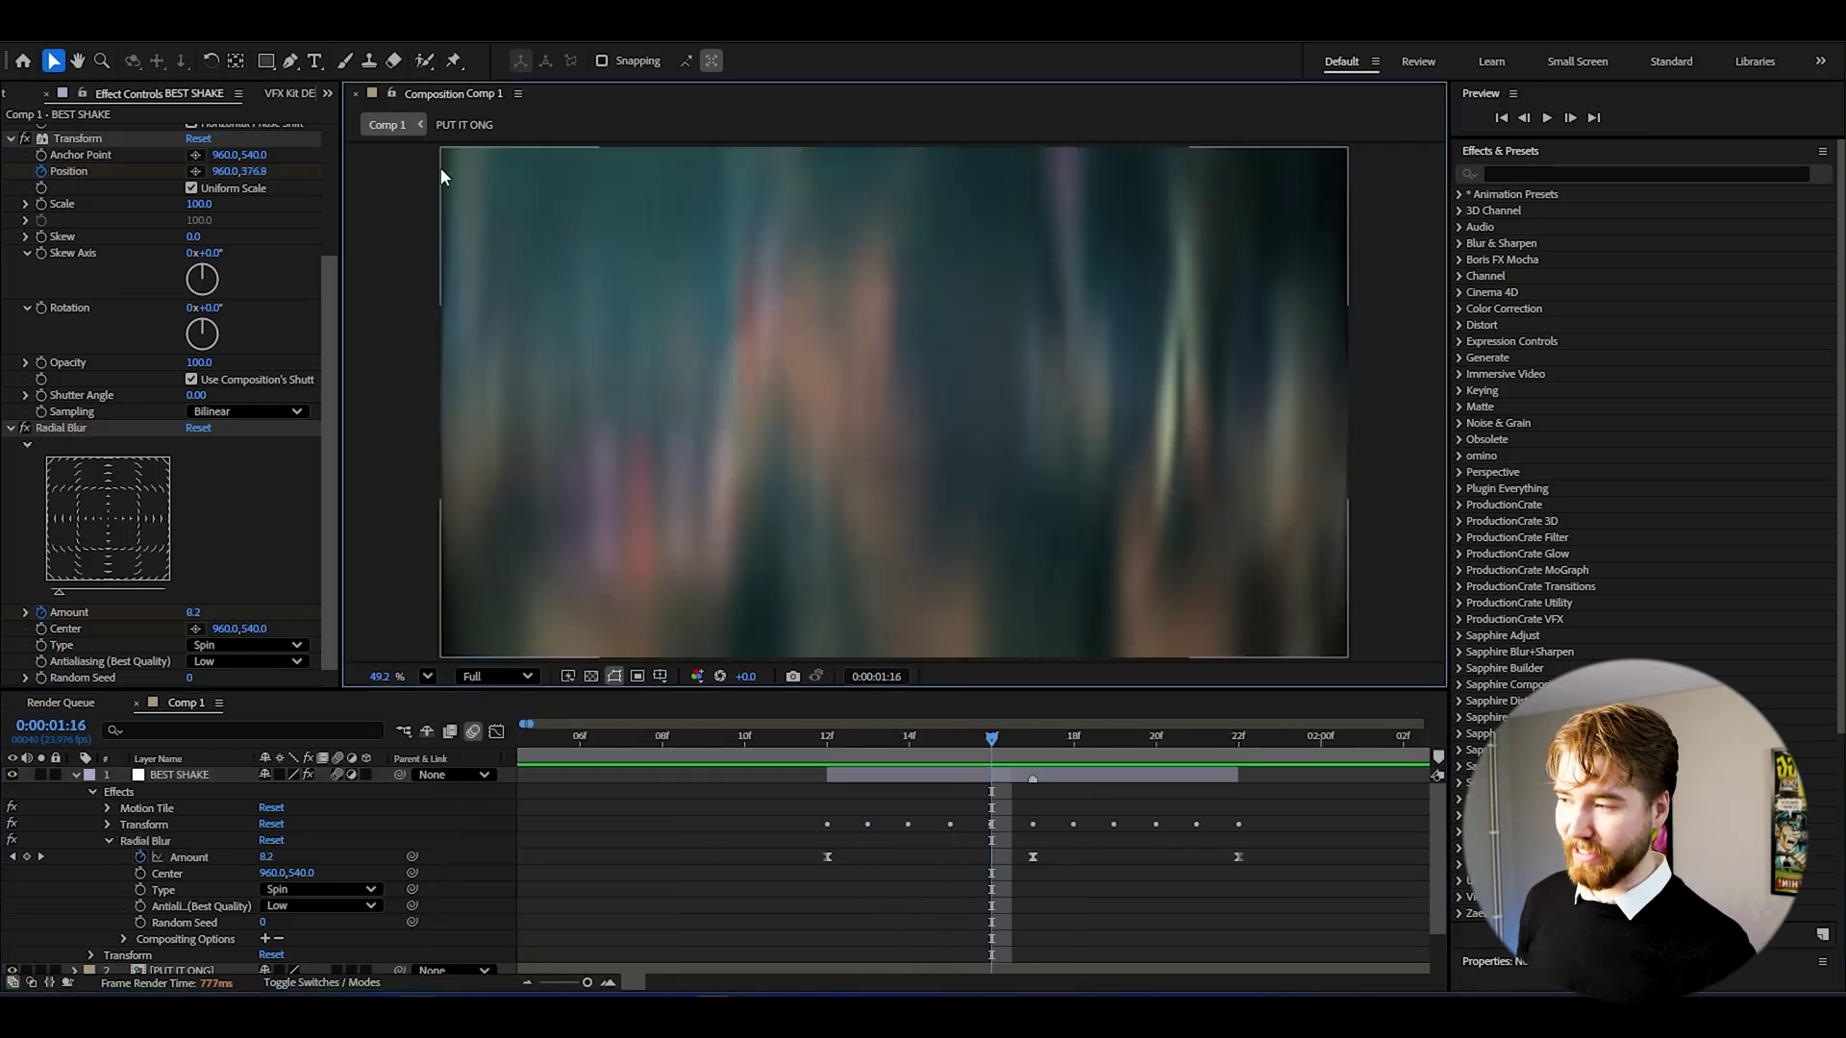
scroll(136, 425, "up", 4)
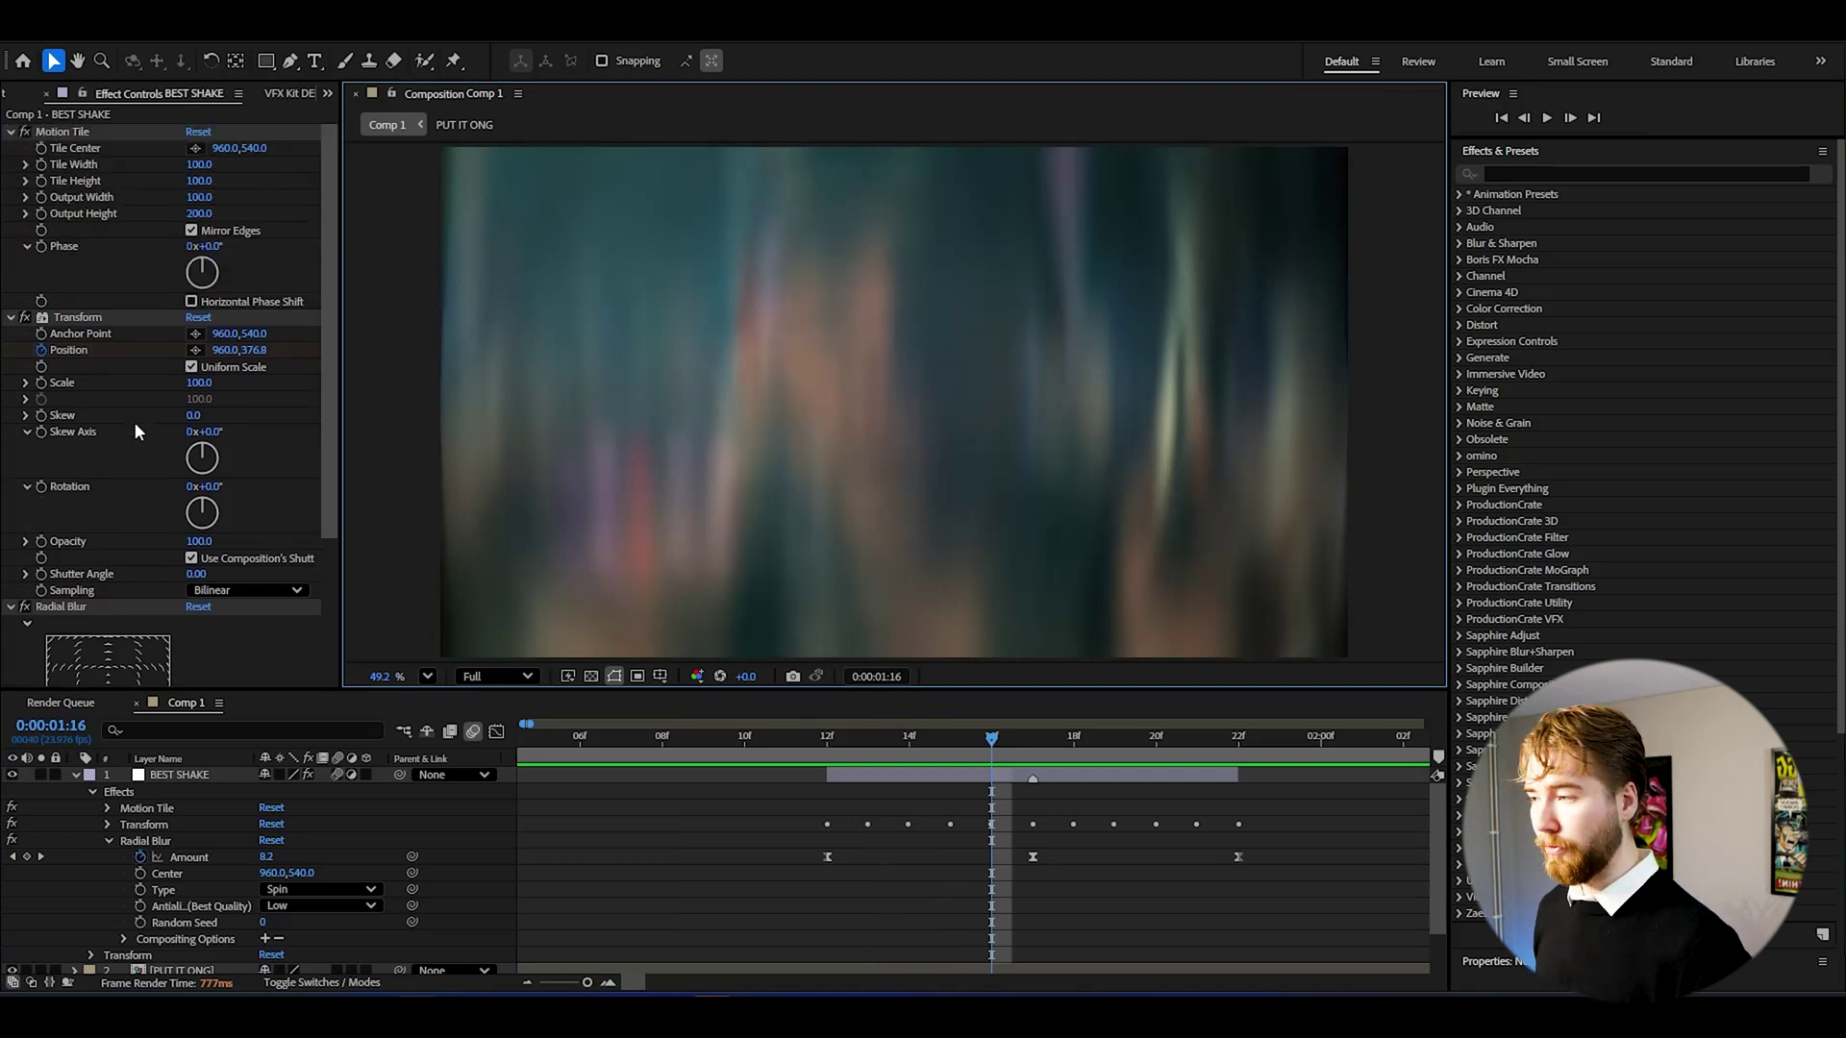
left_click(199, 197)
type("200")
key("Return")
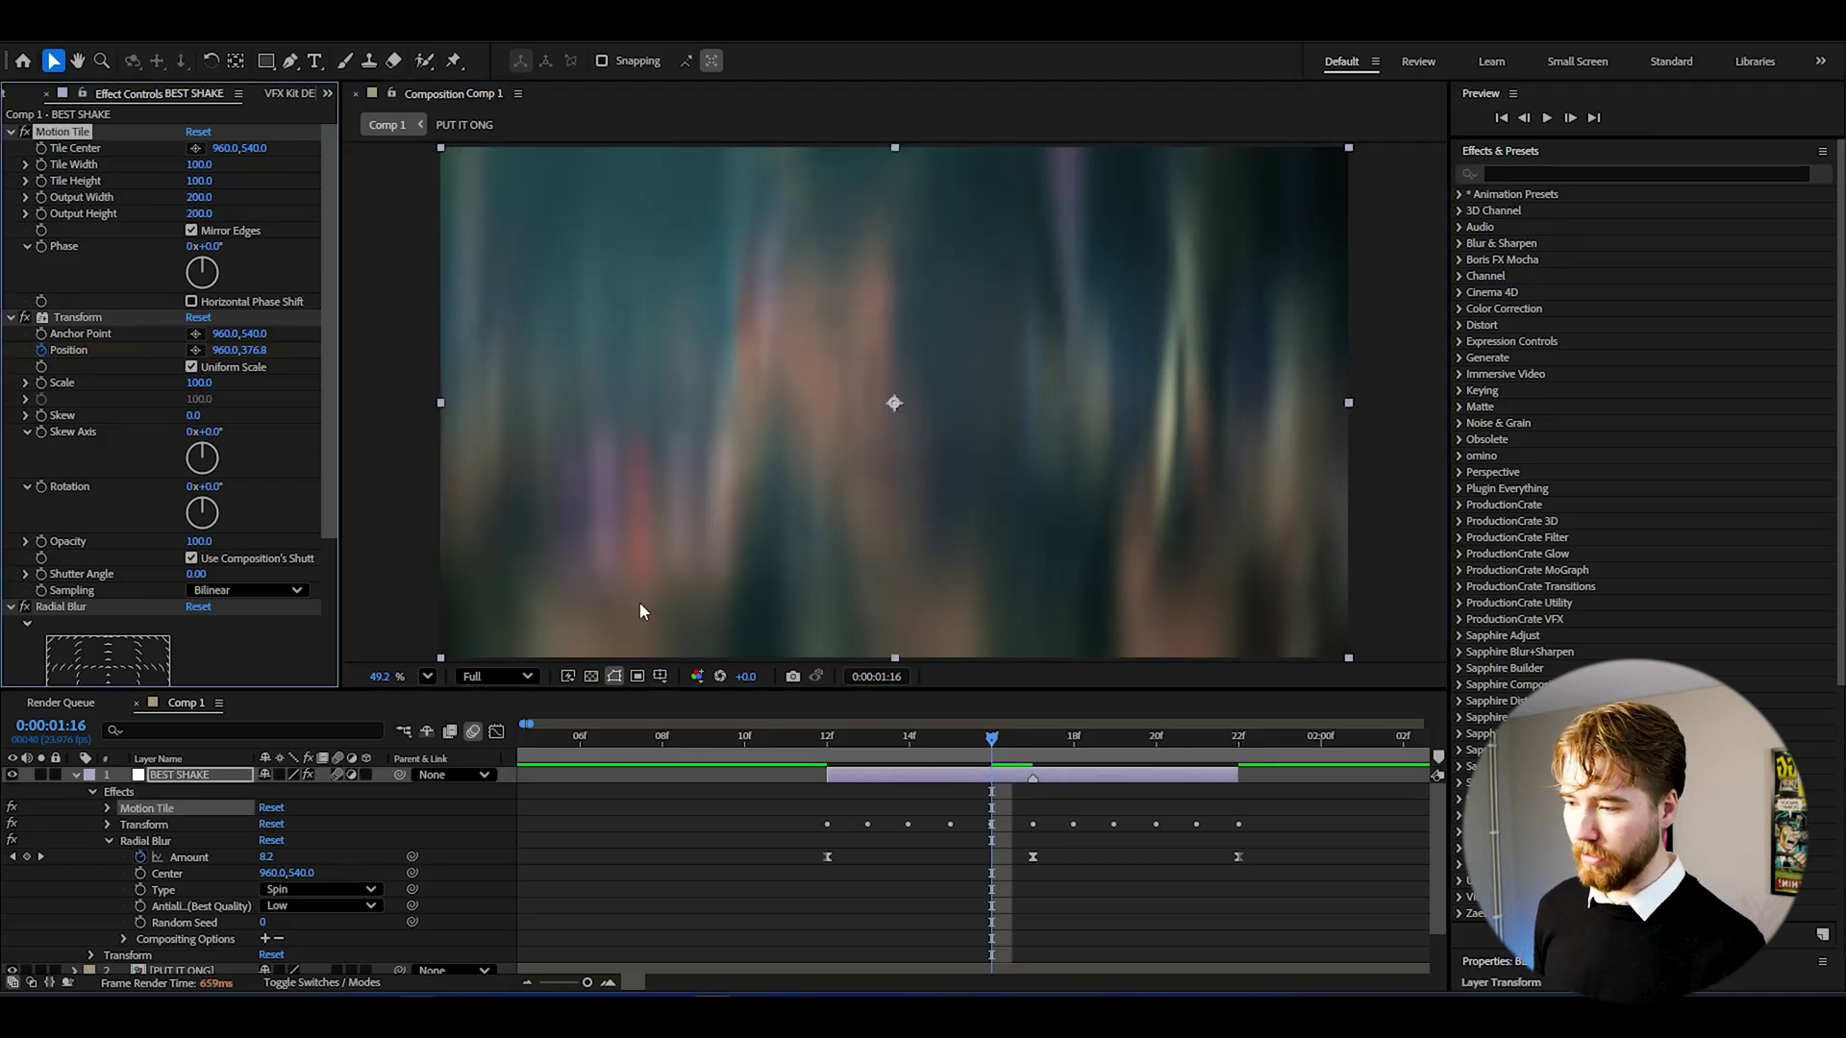
Play back the transition from 0:00:01:12 and inspect the blurred cut frame at 0:00:01:17
left_click(829, 739)
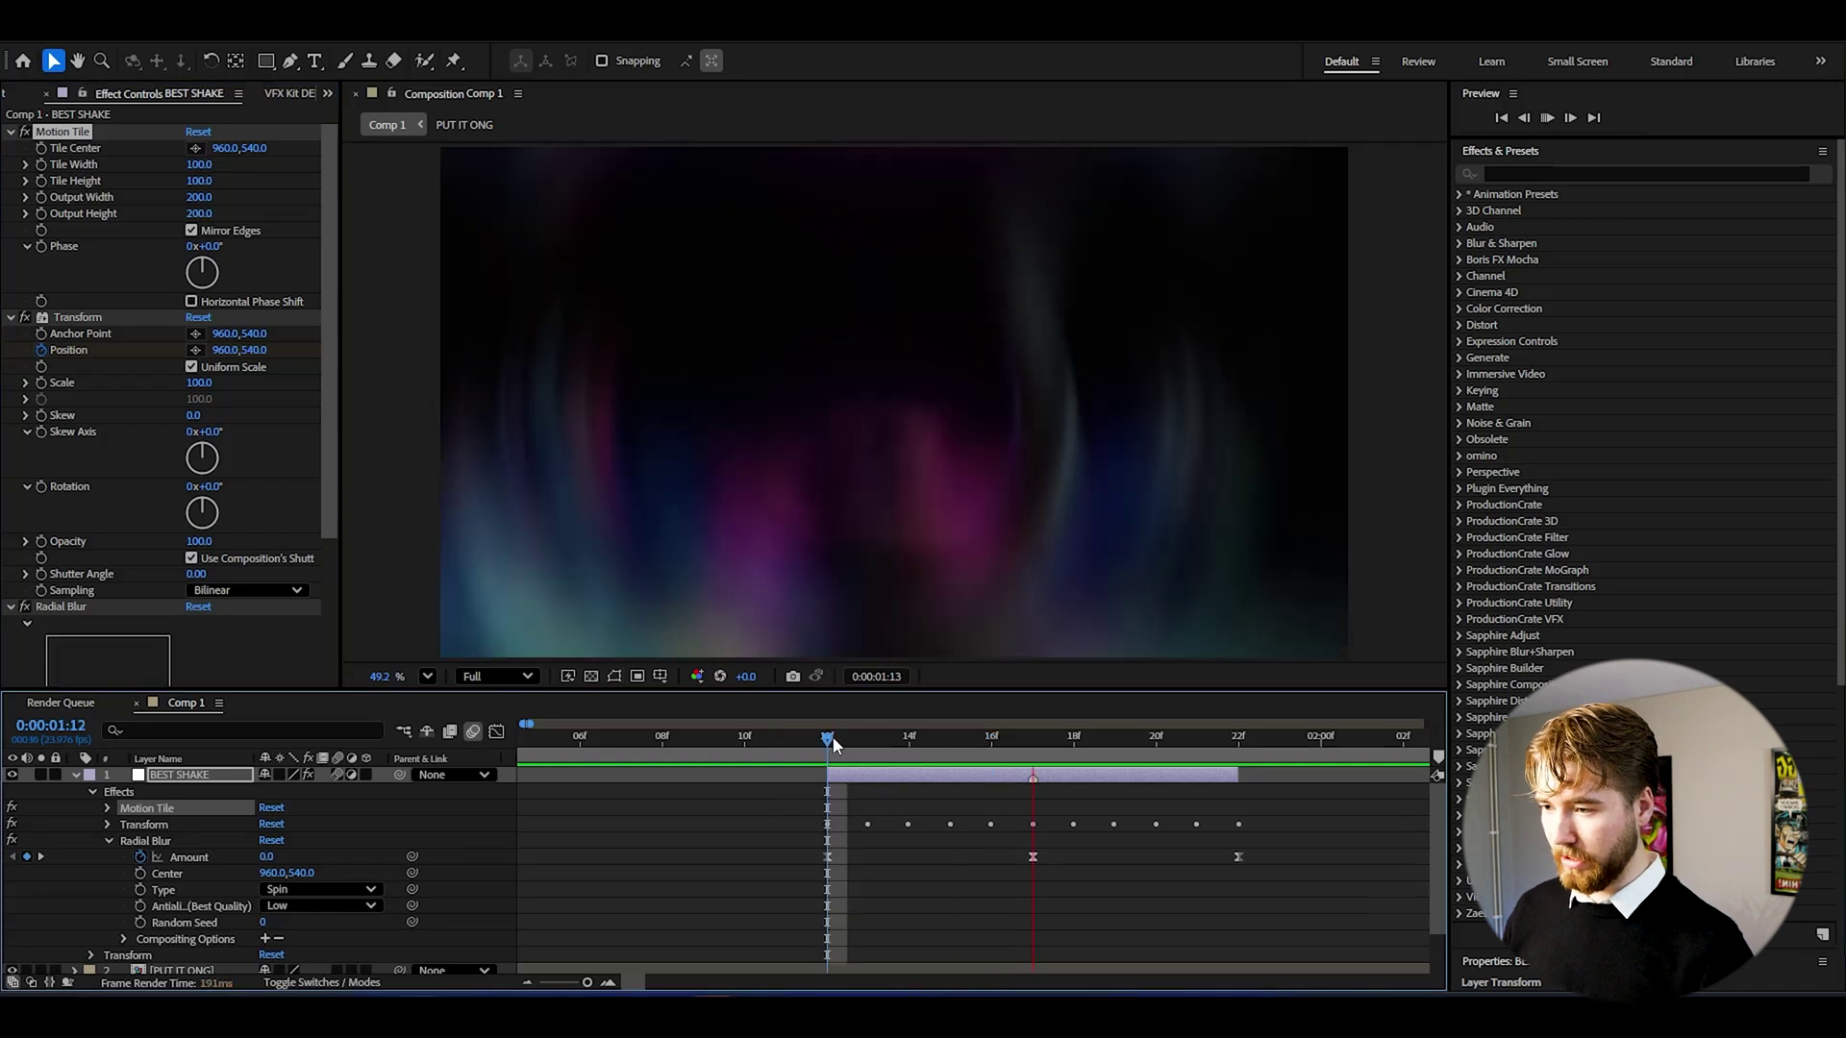
key("space")
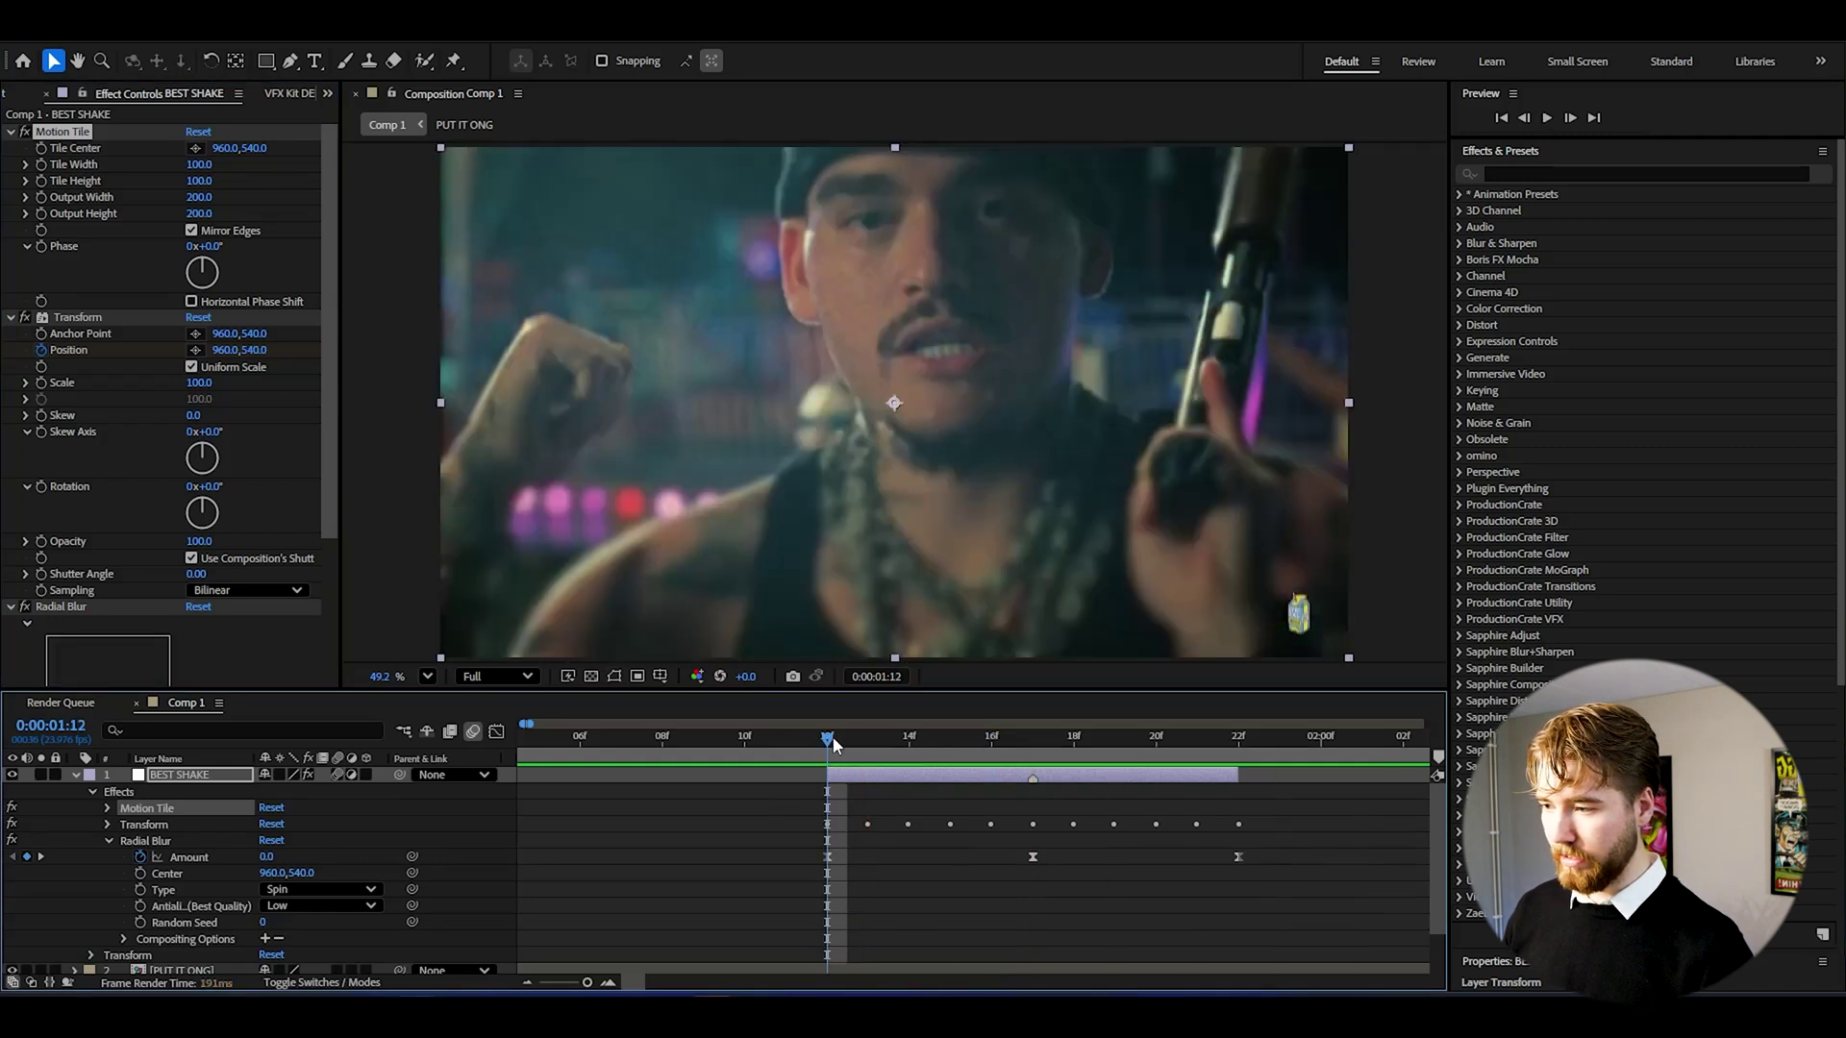
key("space")
left_click_drag(833, 736, 1066, 786)
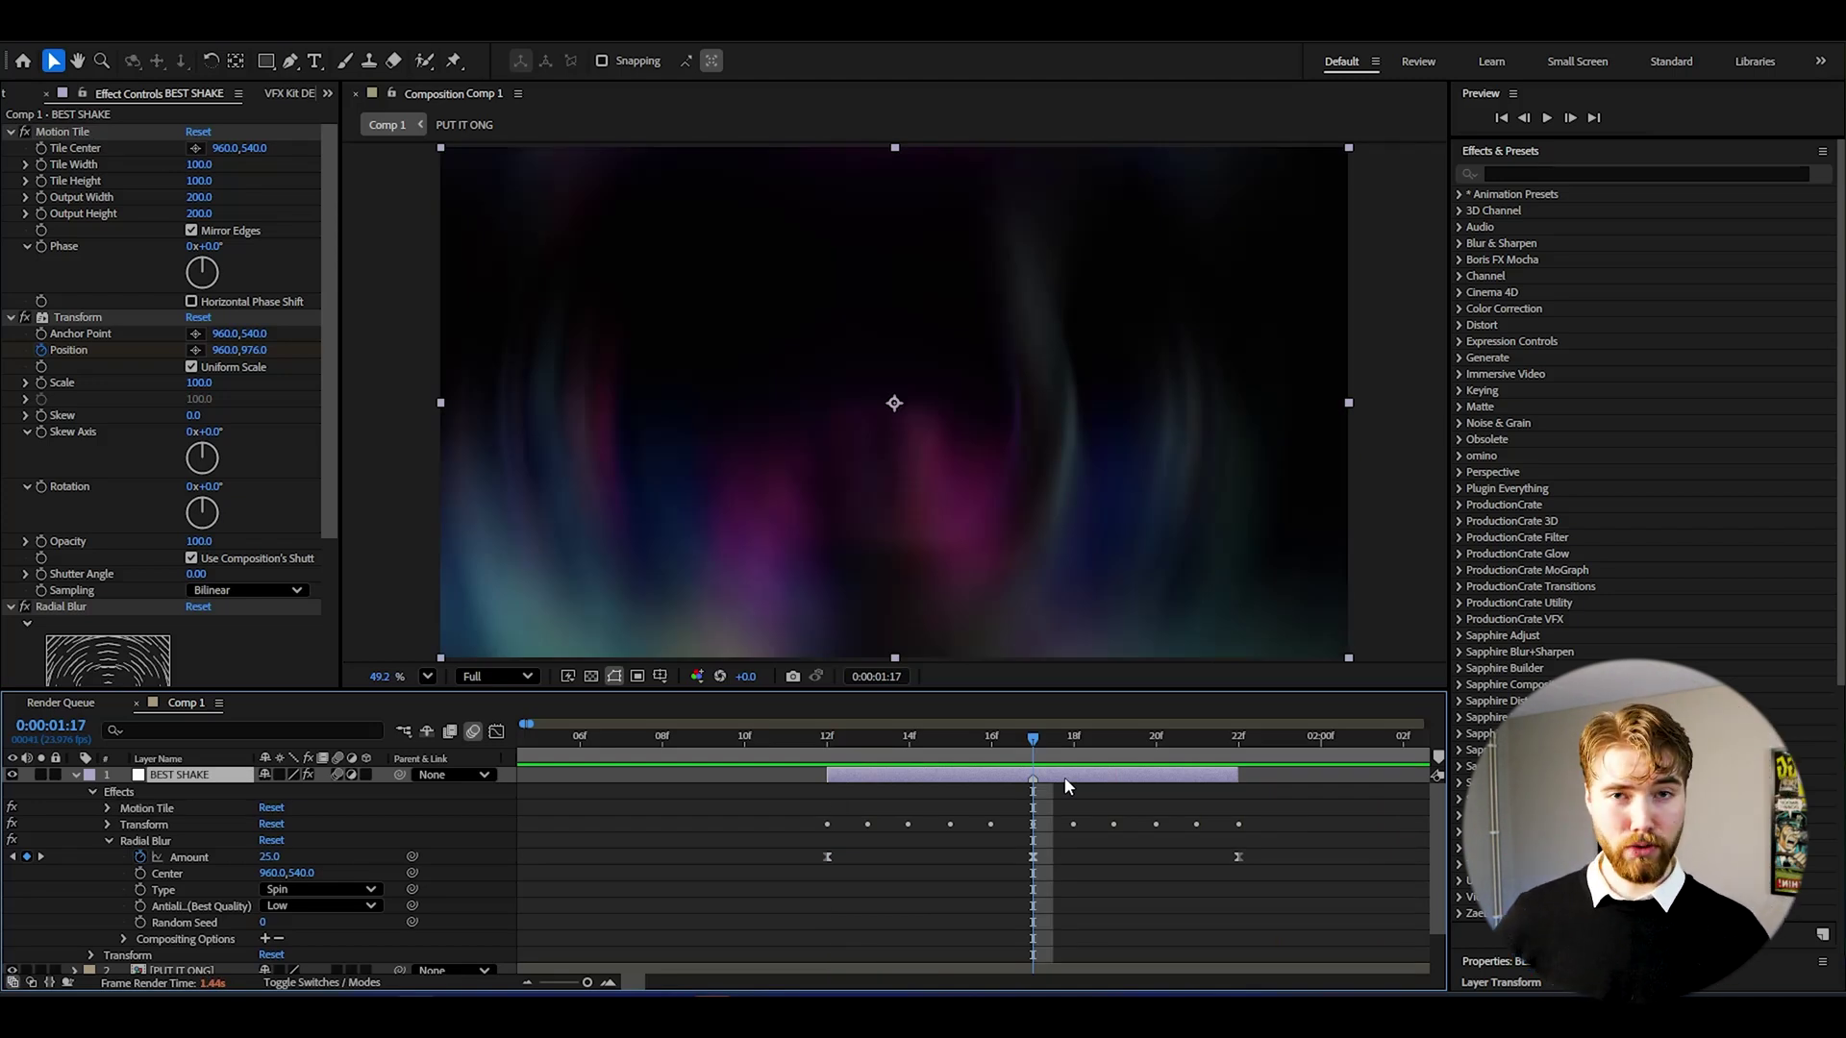
left_click(827, 737)
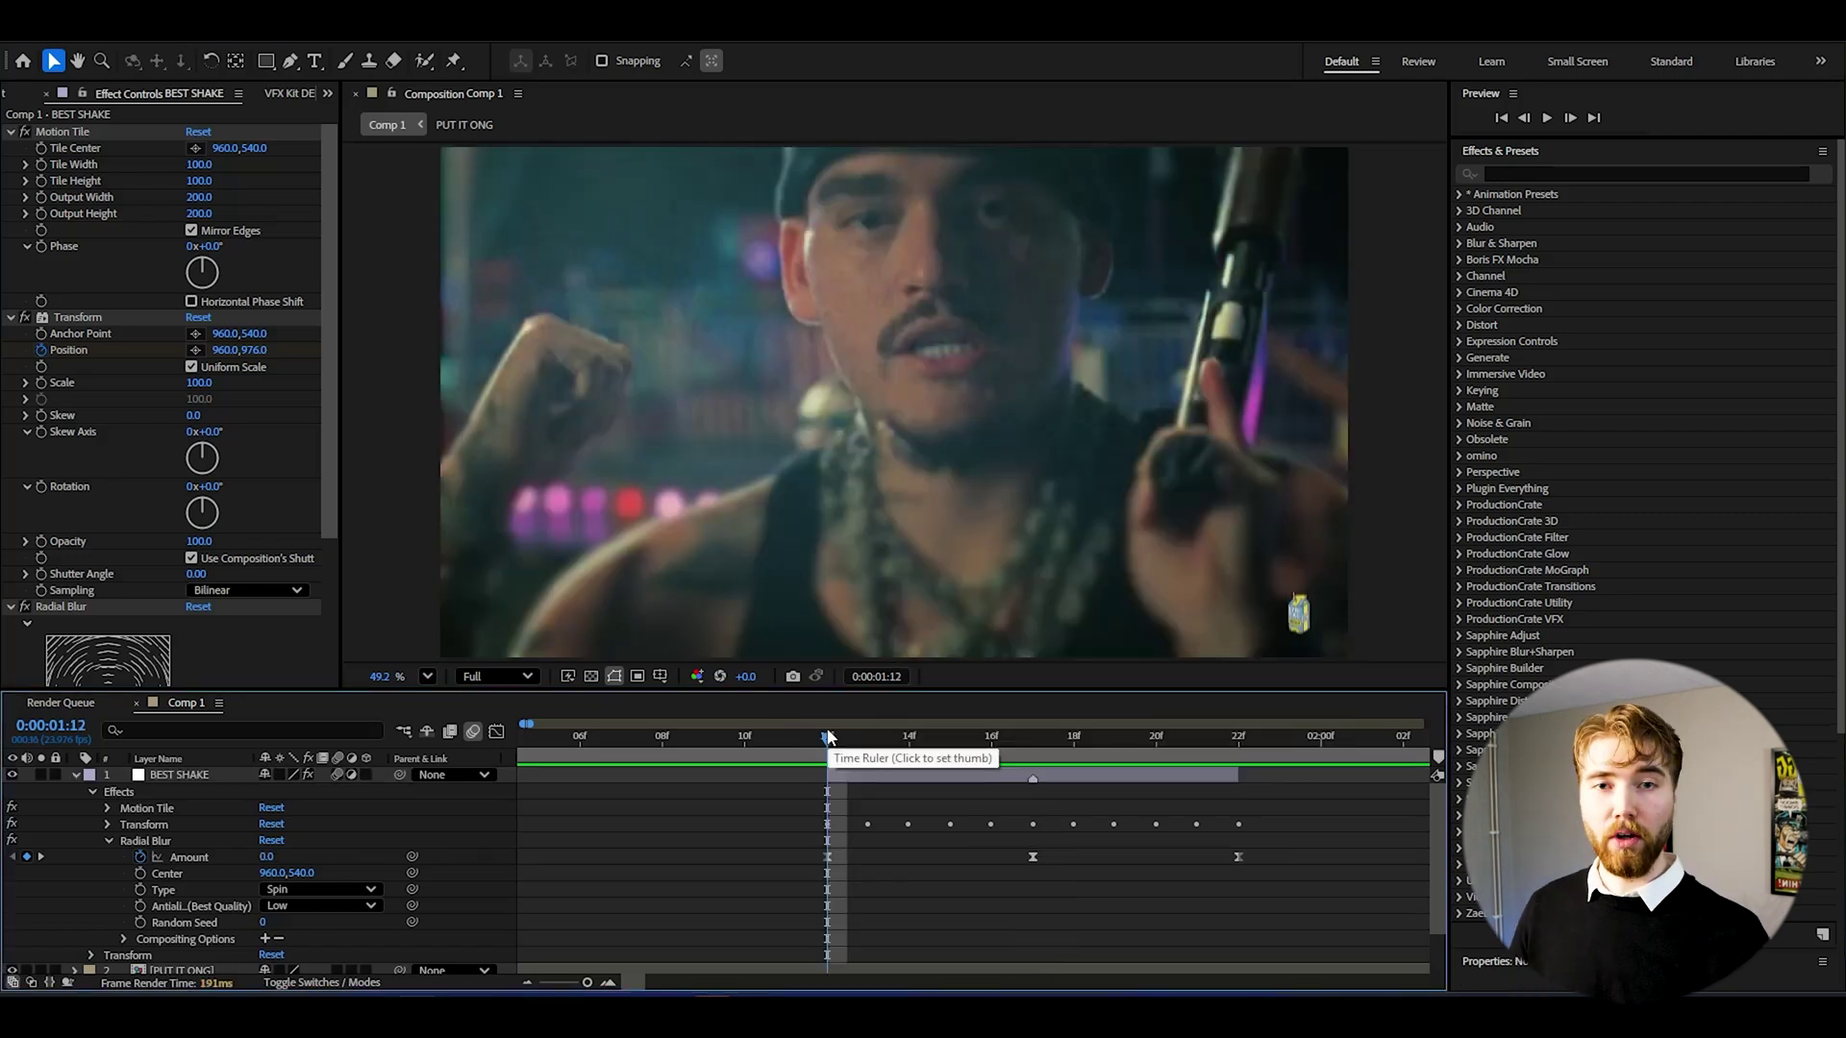
key("space")
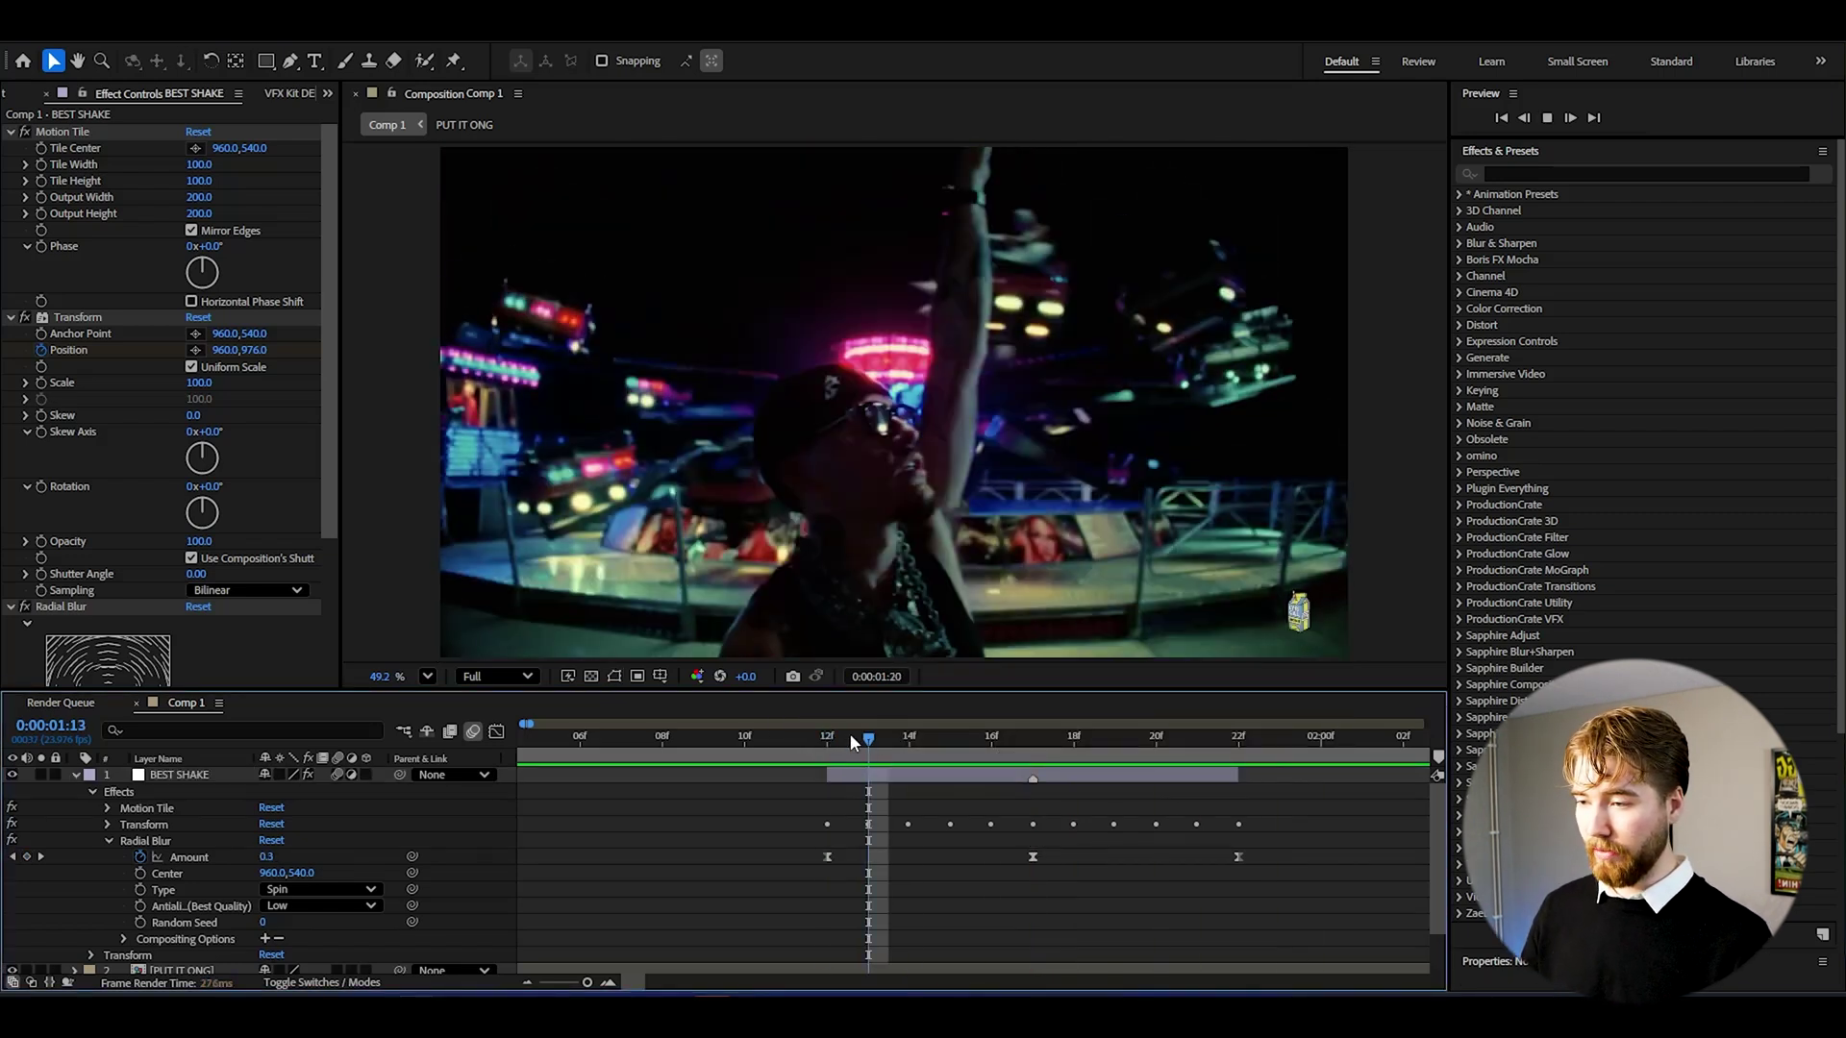
key("space")
left_click(845, 735)
Apply the Exposure effect to BEST SHAKE and keyframe its Exposure at 0 on 0:00:01:12
left_click(858, 770)
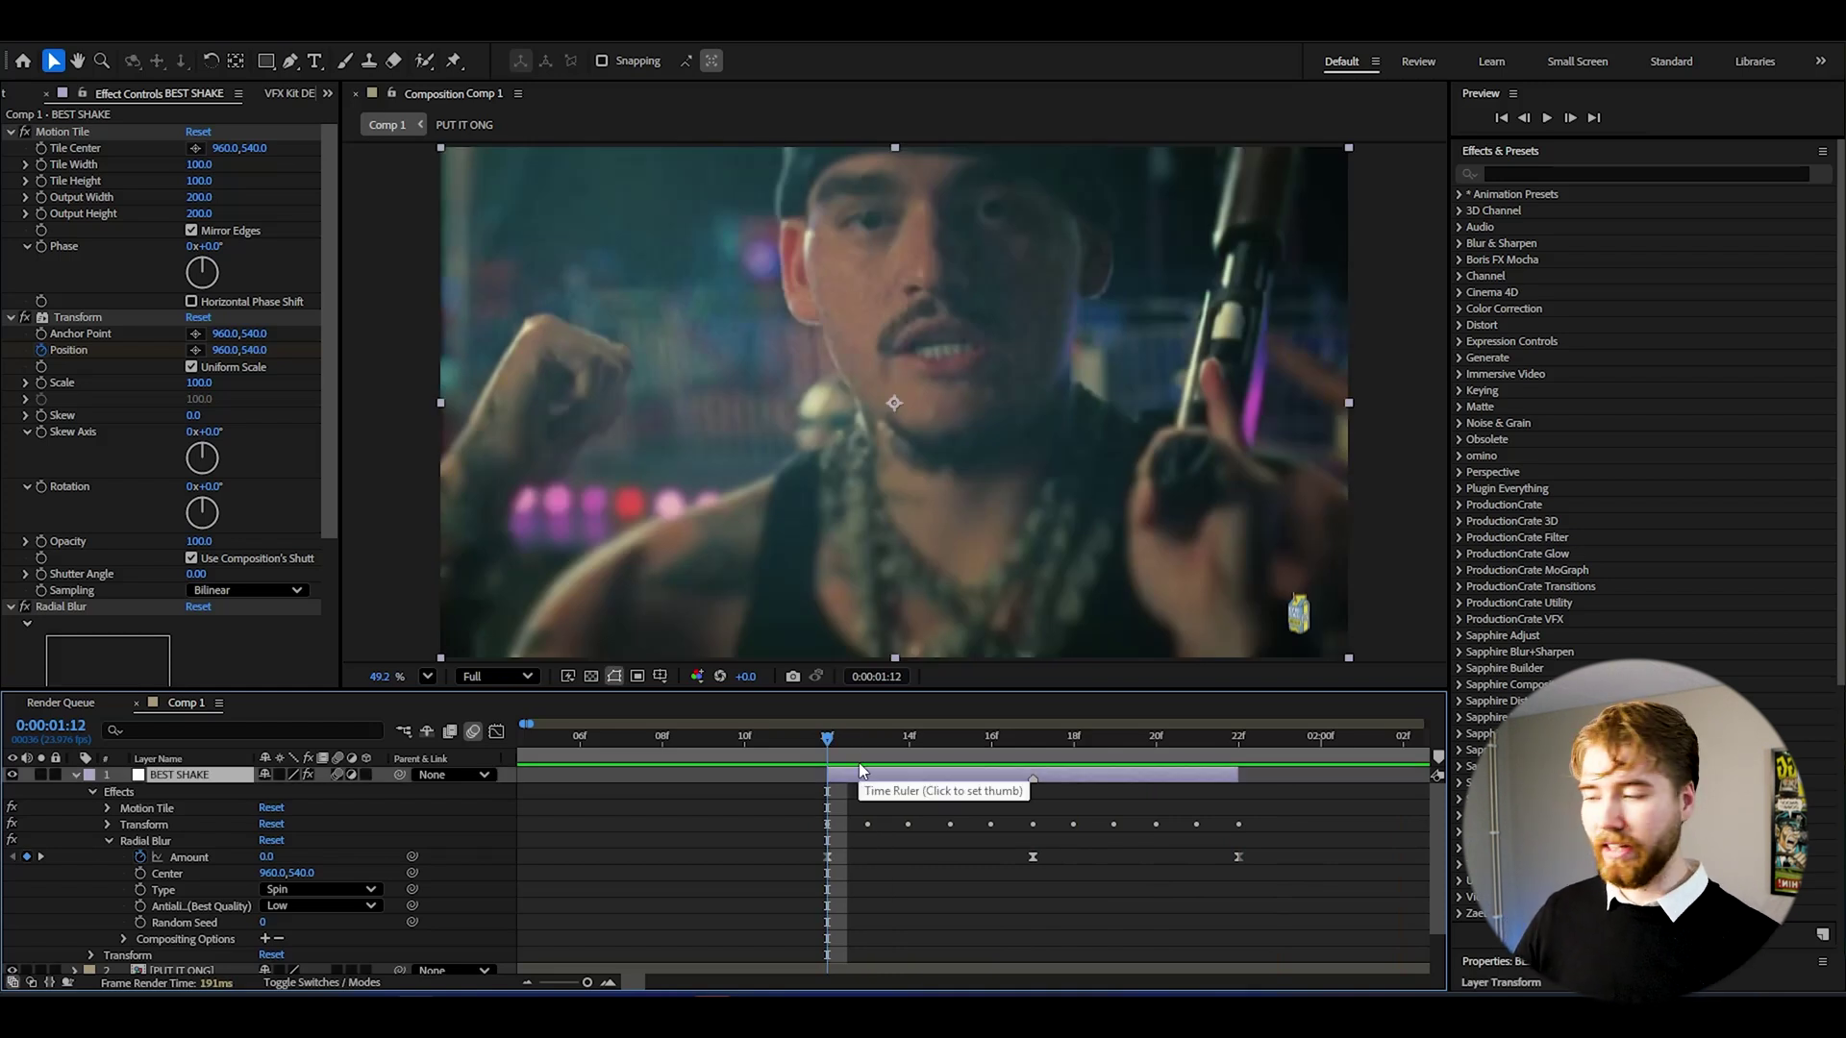
key("ctrl+space")
type("expo")
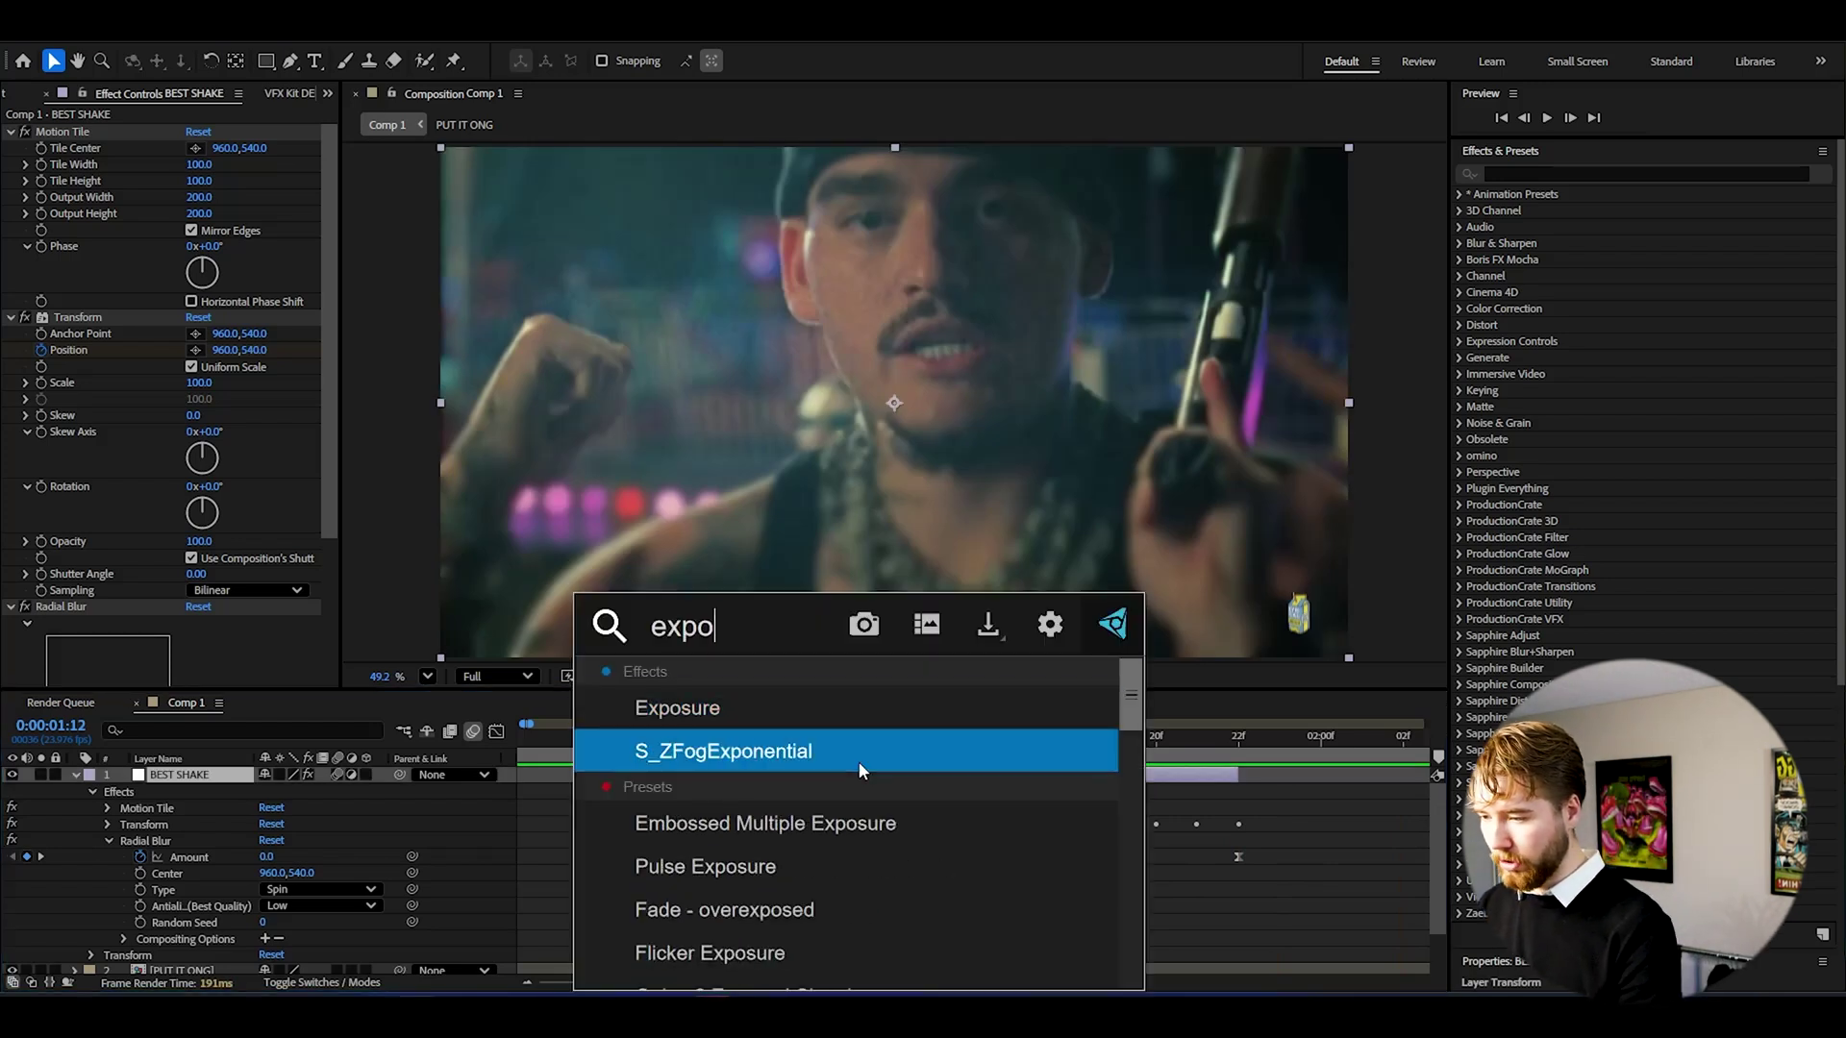
left_click(678, 708)
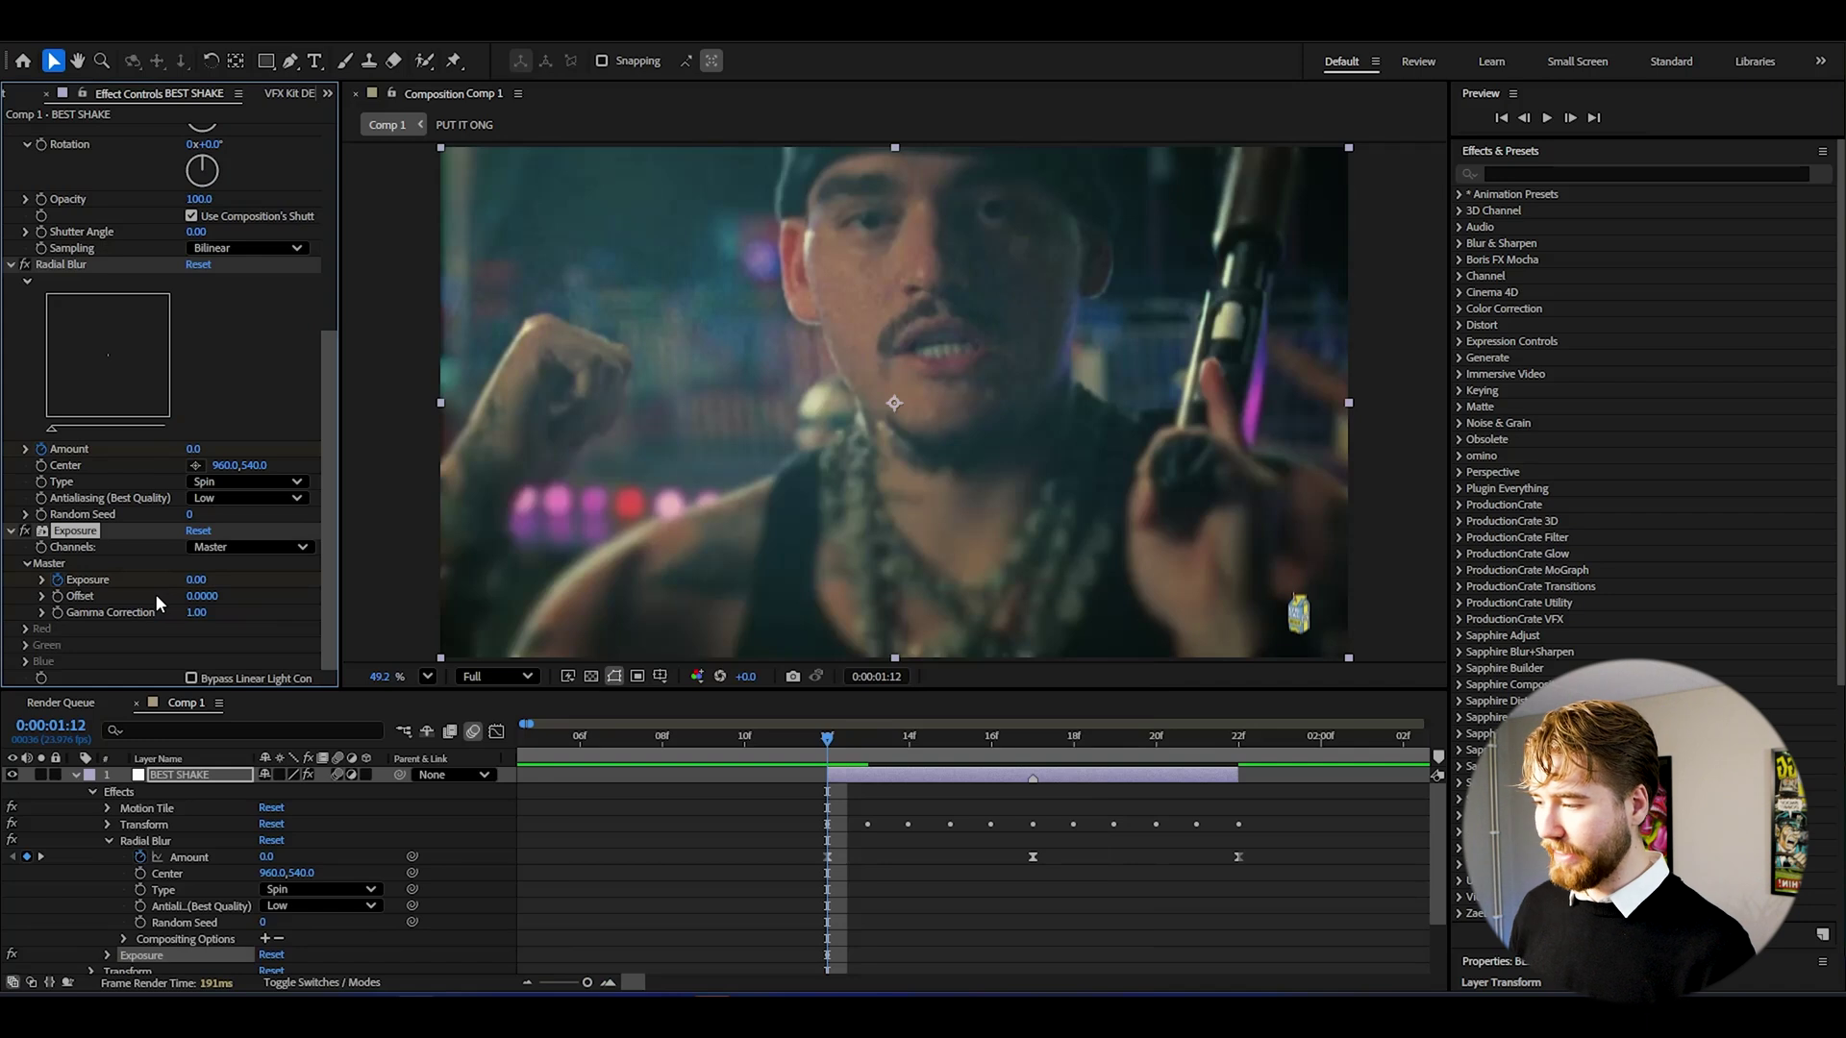
Keyframe the Exposure value at 5 on 0:00:01:17 and at 0 on 0:00:01:22
key("k")
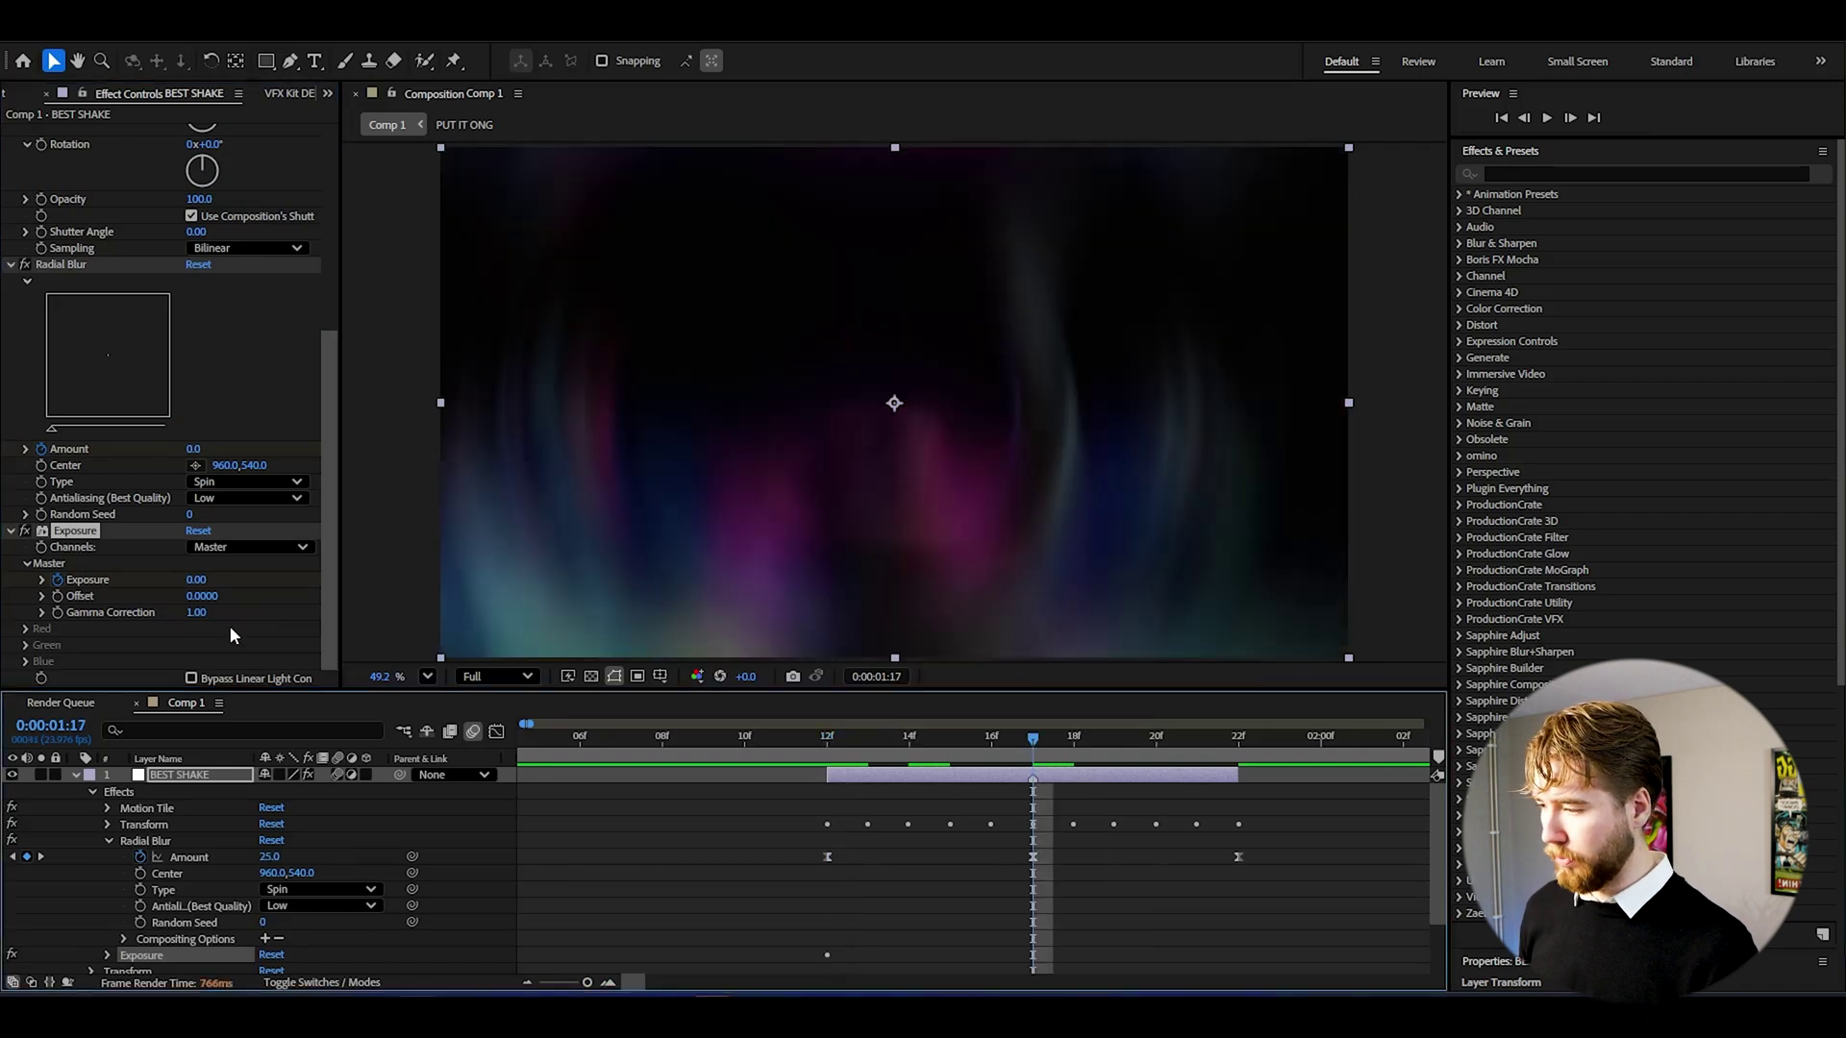
left_click_drag(200, 581, 350, 587)
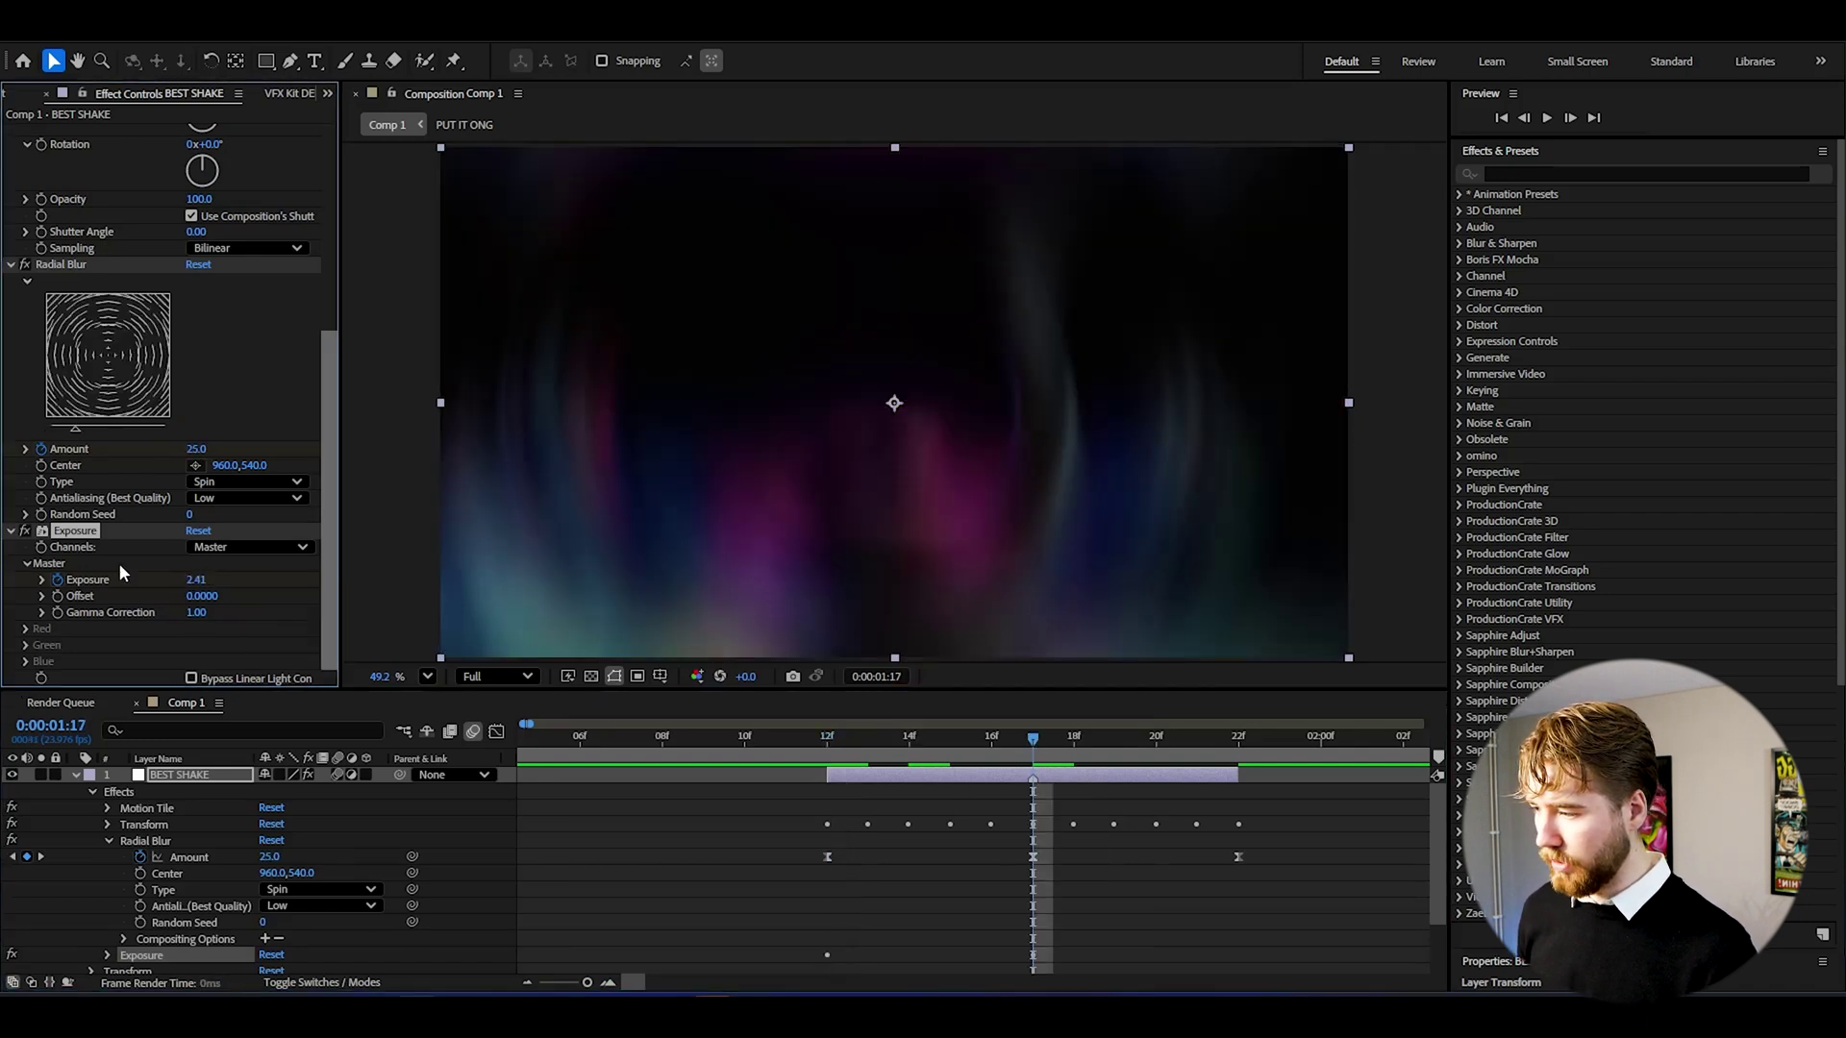
left_click(203, 580)
type("5")
key("Return")
type("k0")
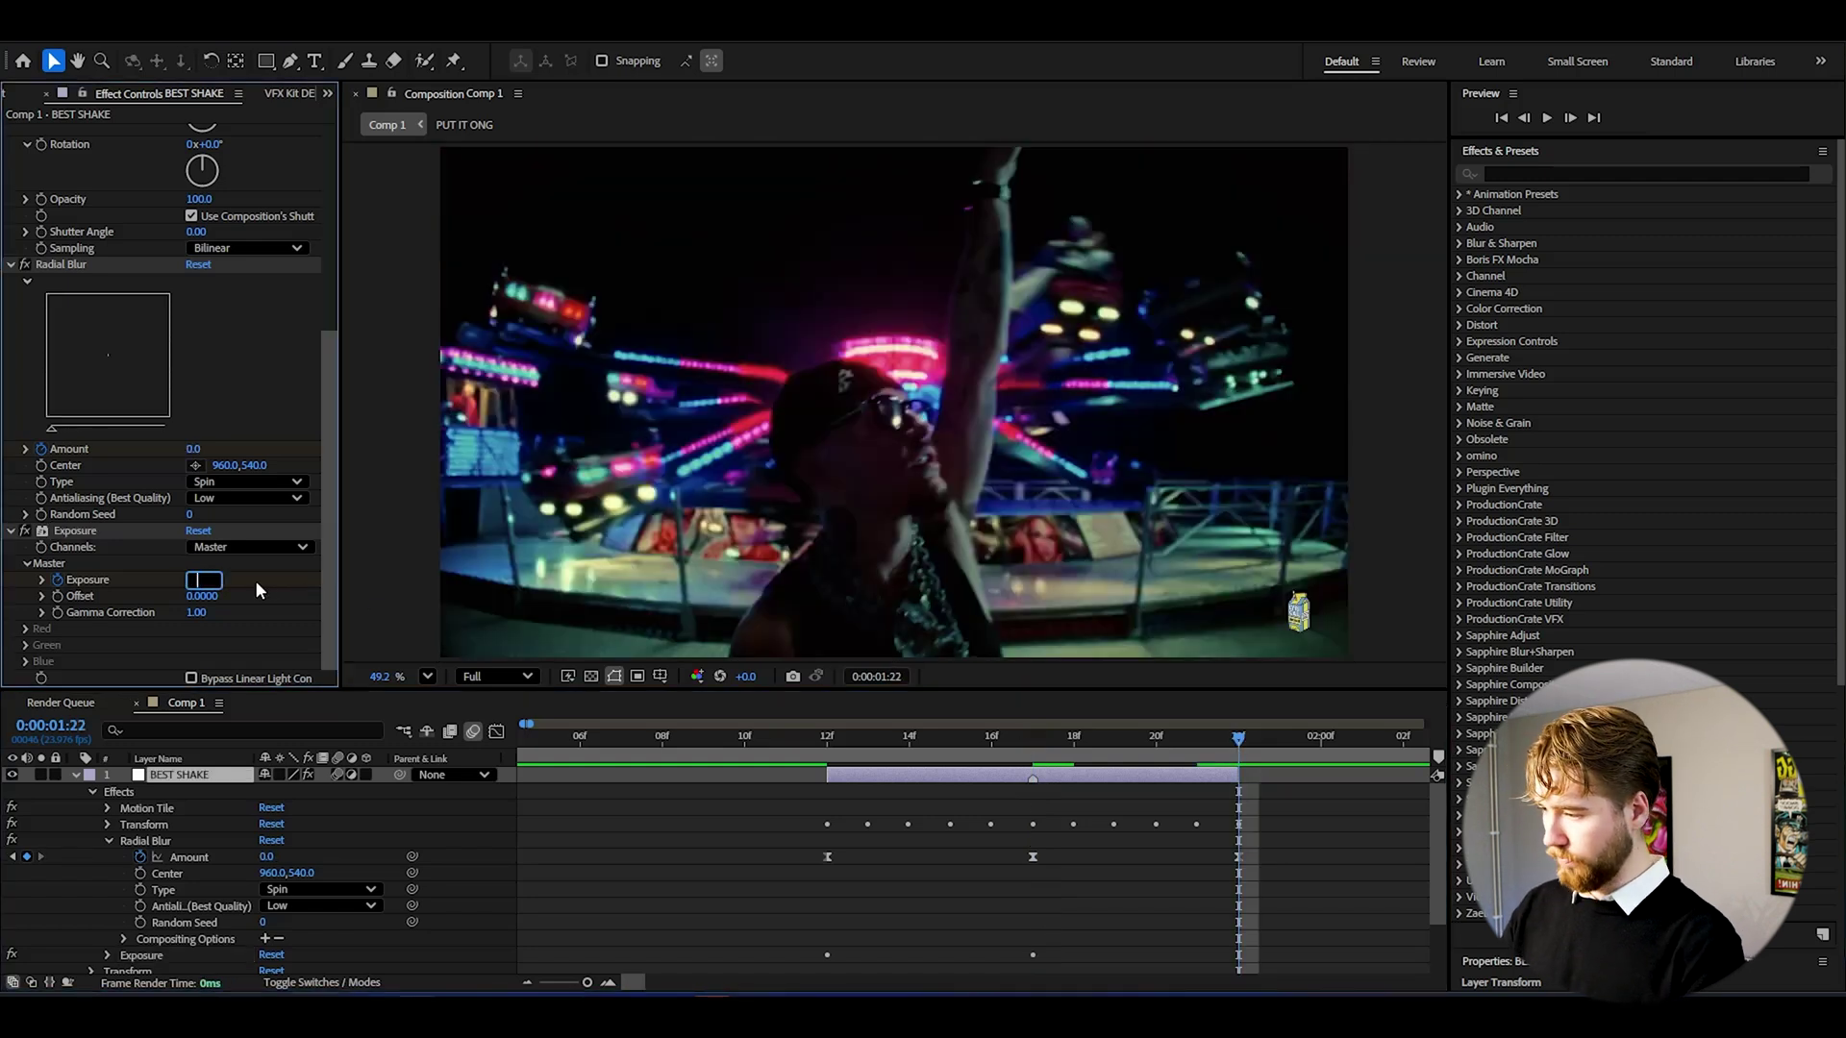
key("Return")
Apply Easy Ease to the Exposure keyframes and shape their graph curve into a sharp peak at 0:00:01:17
left_click(107, 840)
left_click(107, 857)
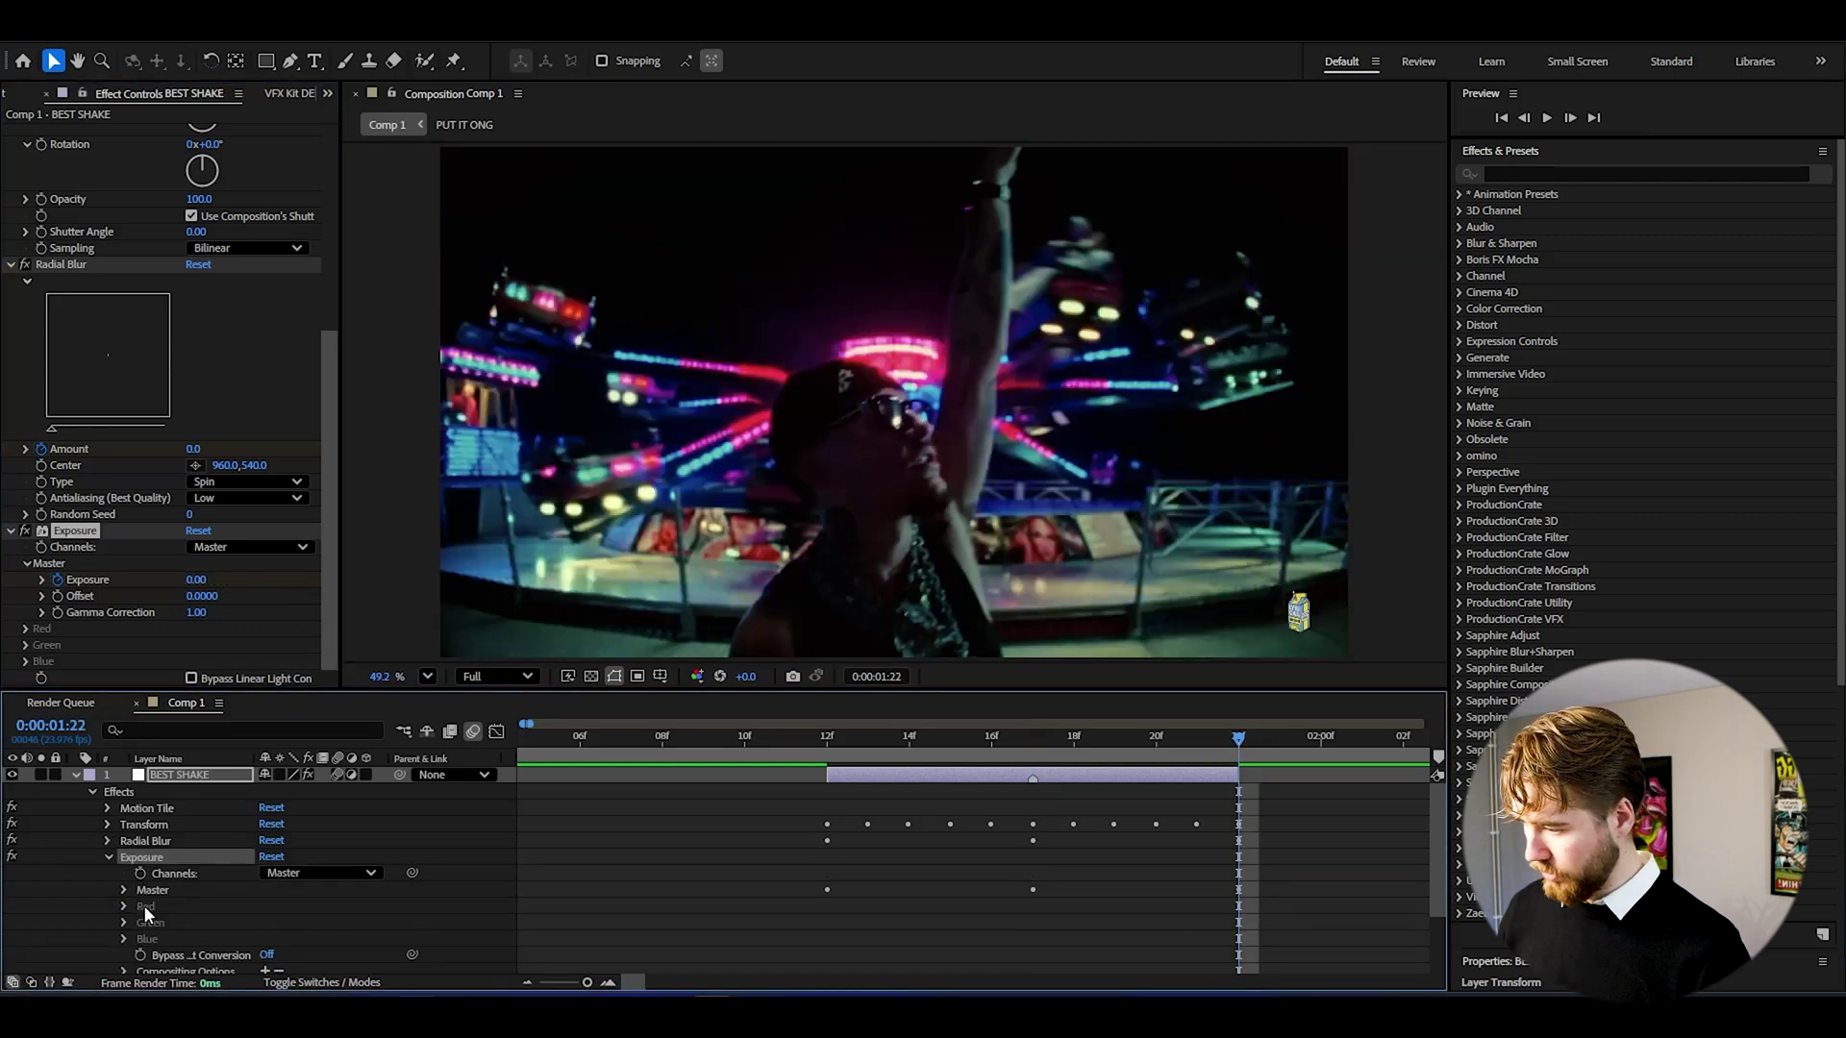
left_click(124, 890)
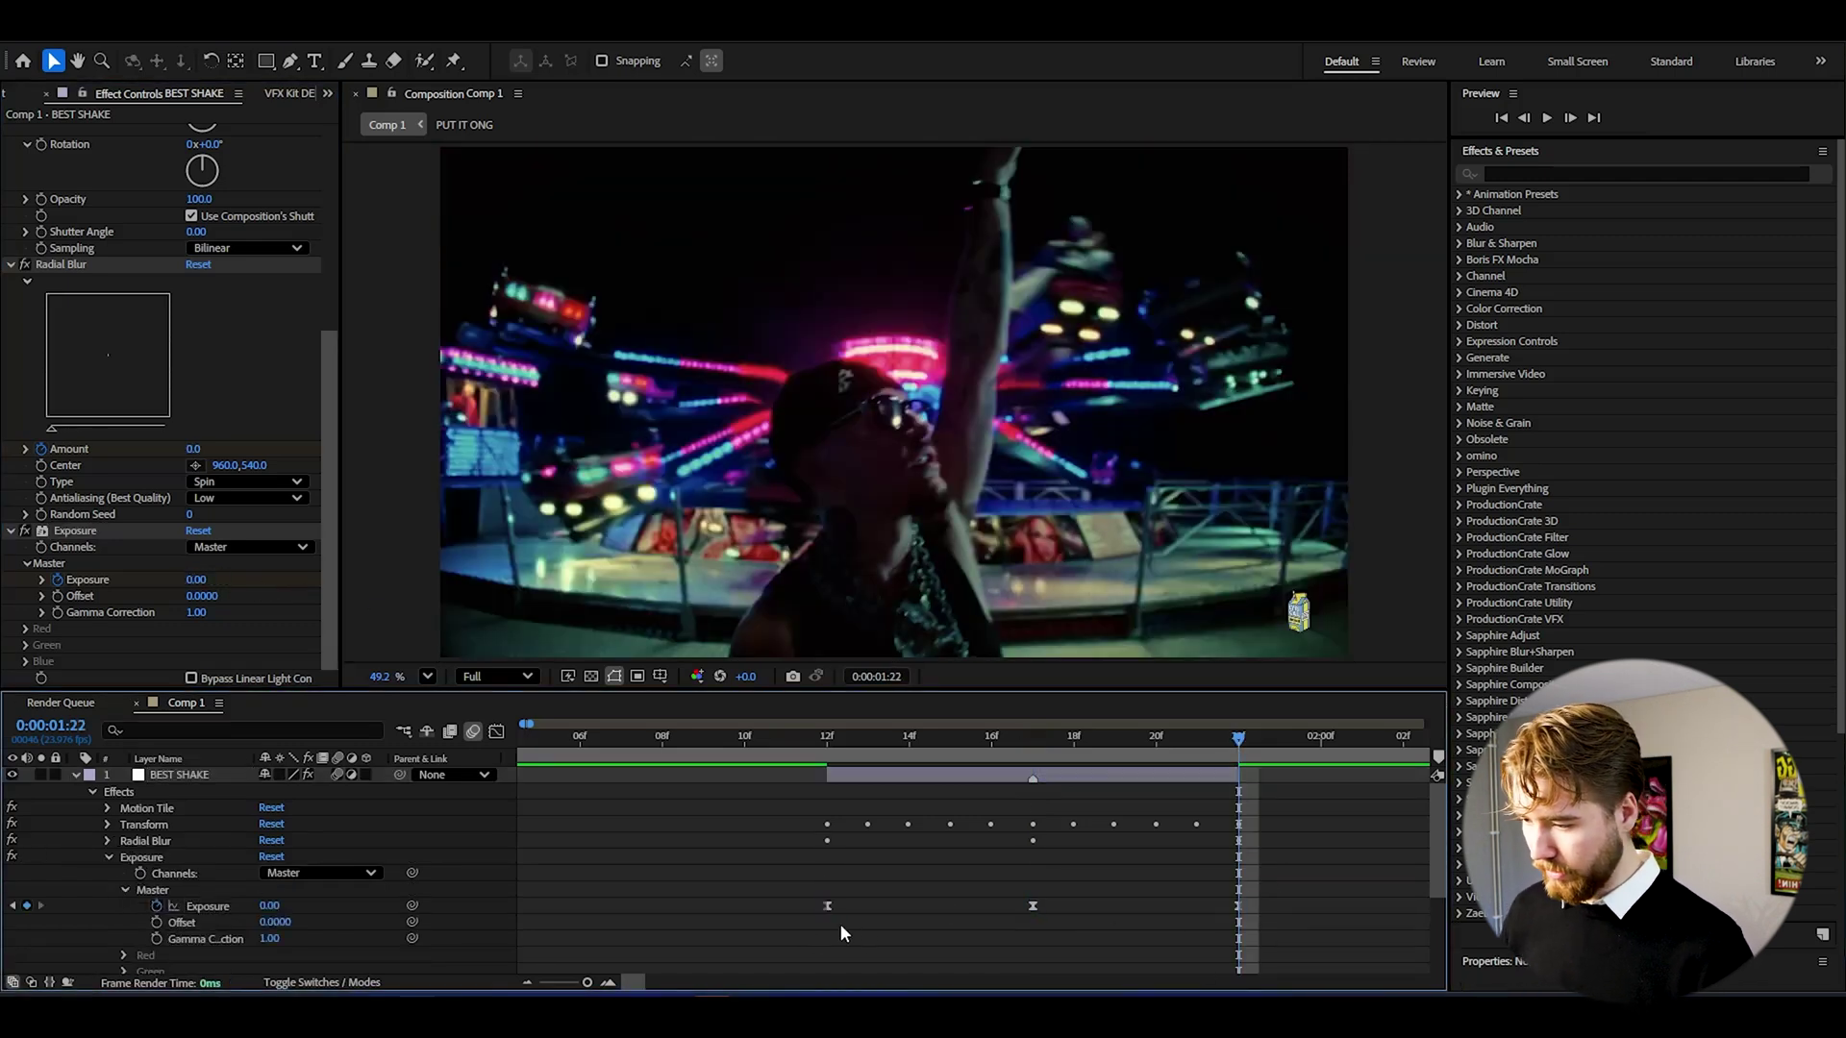
key("shift+F3")
left_click_drag(893, 903, 1032, 901)
left_click_drag(963, 777, 1058, 804)
left_click(1135, 832)
left_click_drag(1241, 905, 881, 898)
Play back the transition with the exposure flash from 0:00:01:12, and replay it from 0:00:01:08
left_click_drag(894, 740, 834, 752)
key("space")
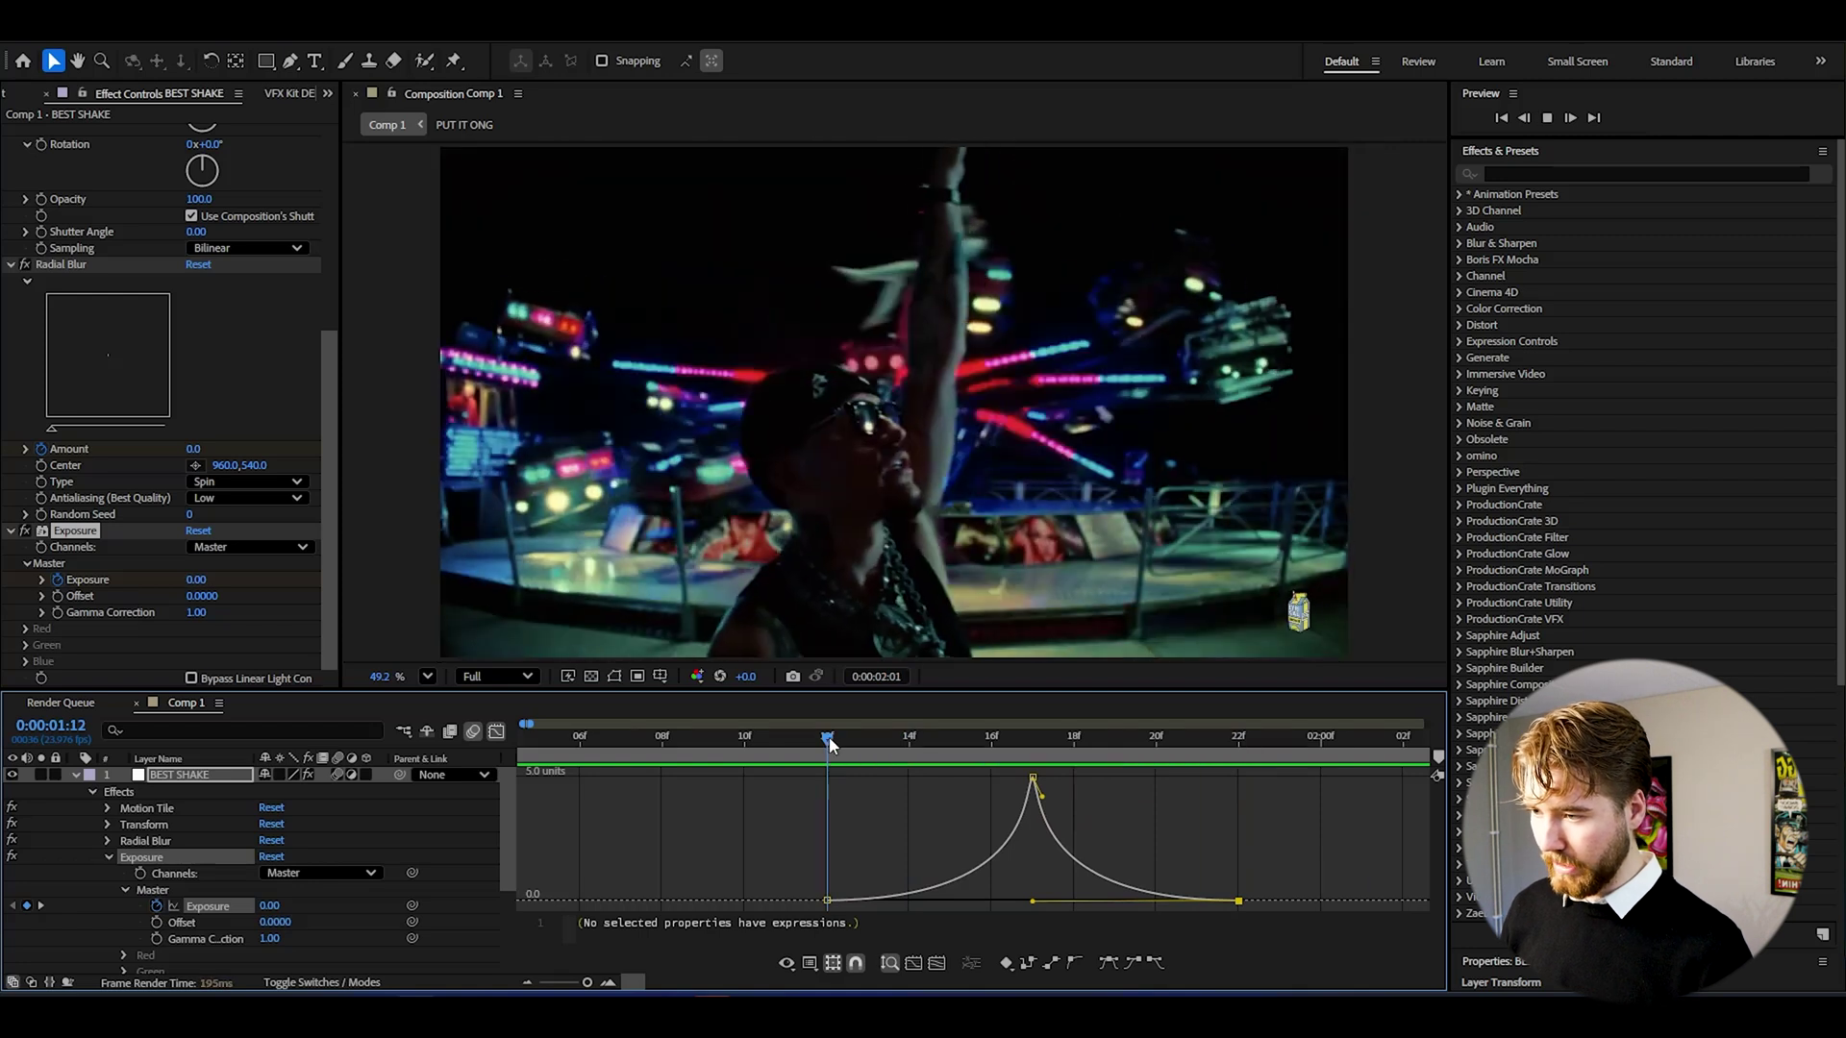
left_click(725, 748)
left_click(652, 748)
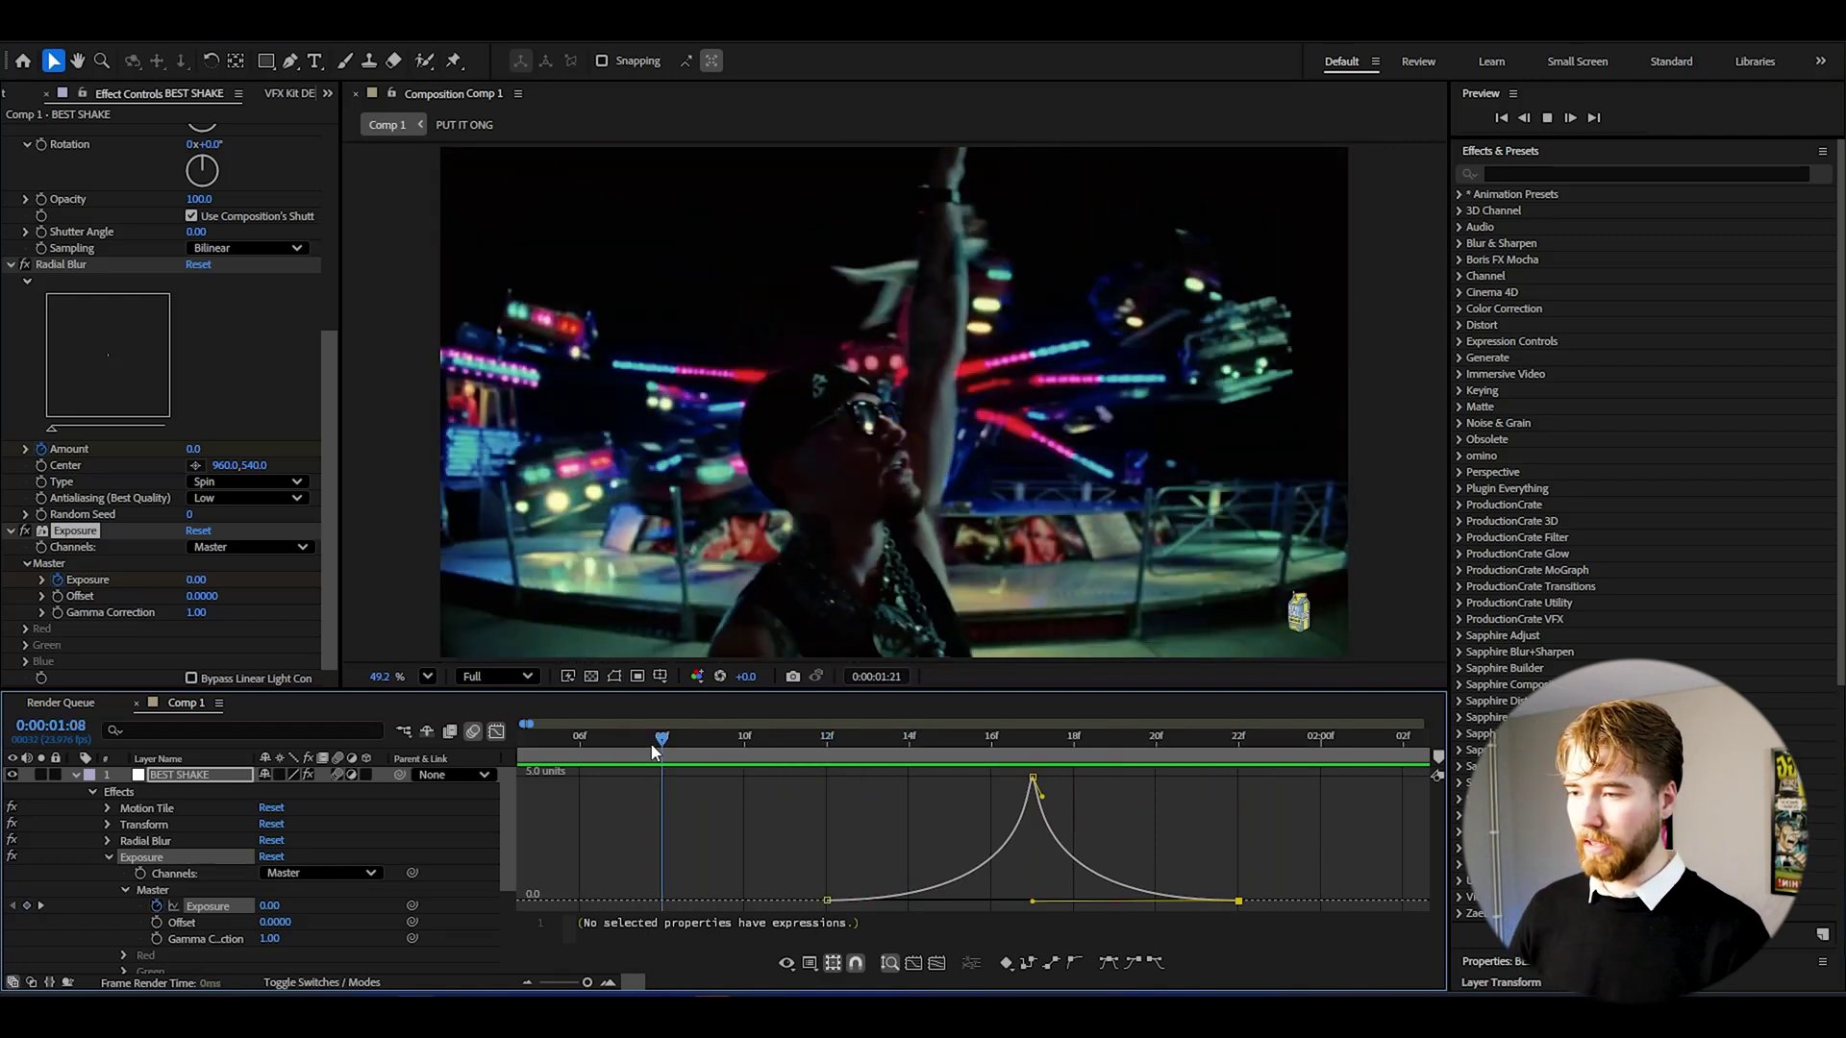
Play back the composition from 0:00:00:00 to review the shake transition with its flash
key("space")
left_click(499, 735)
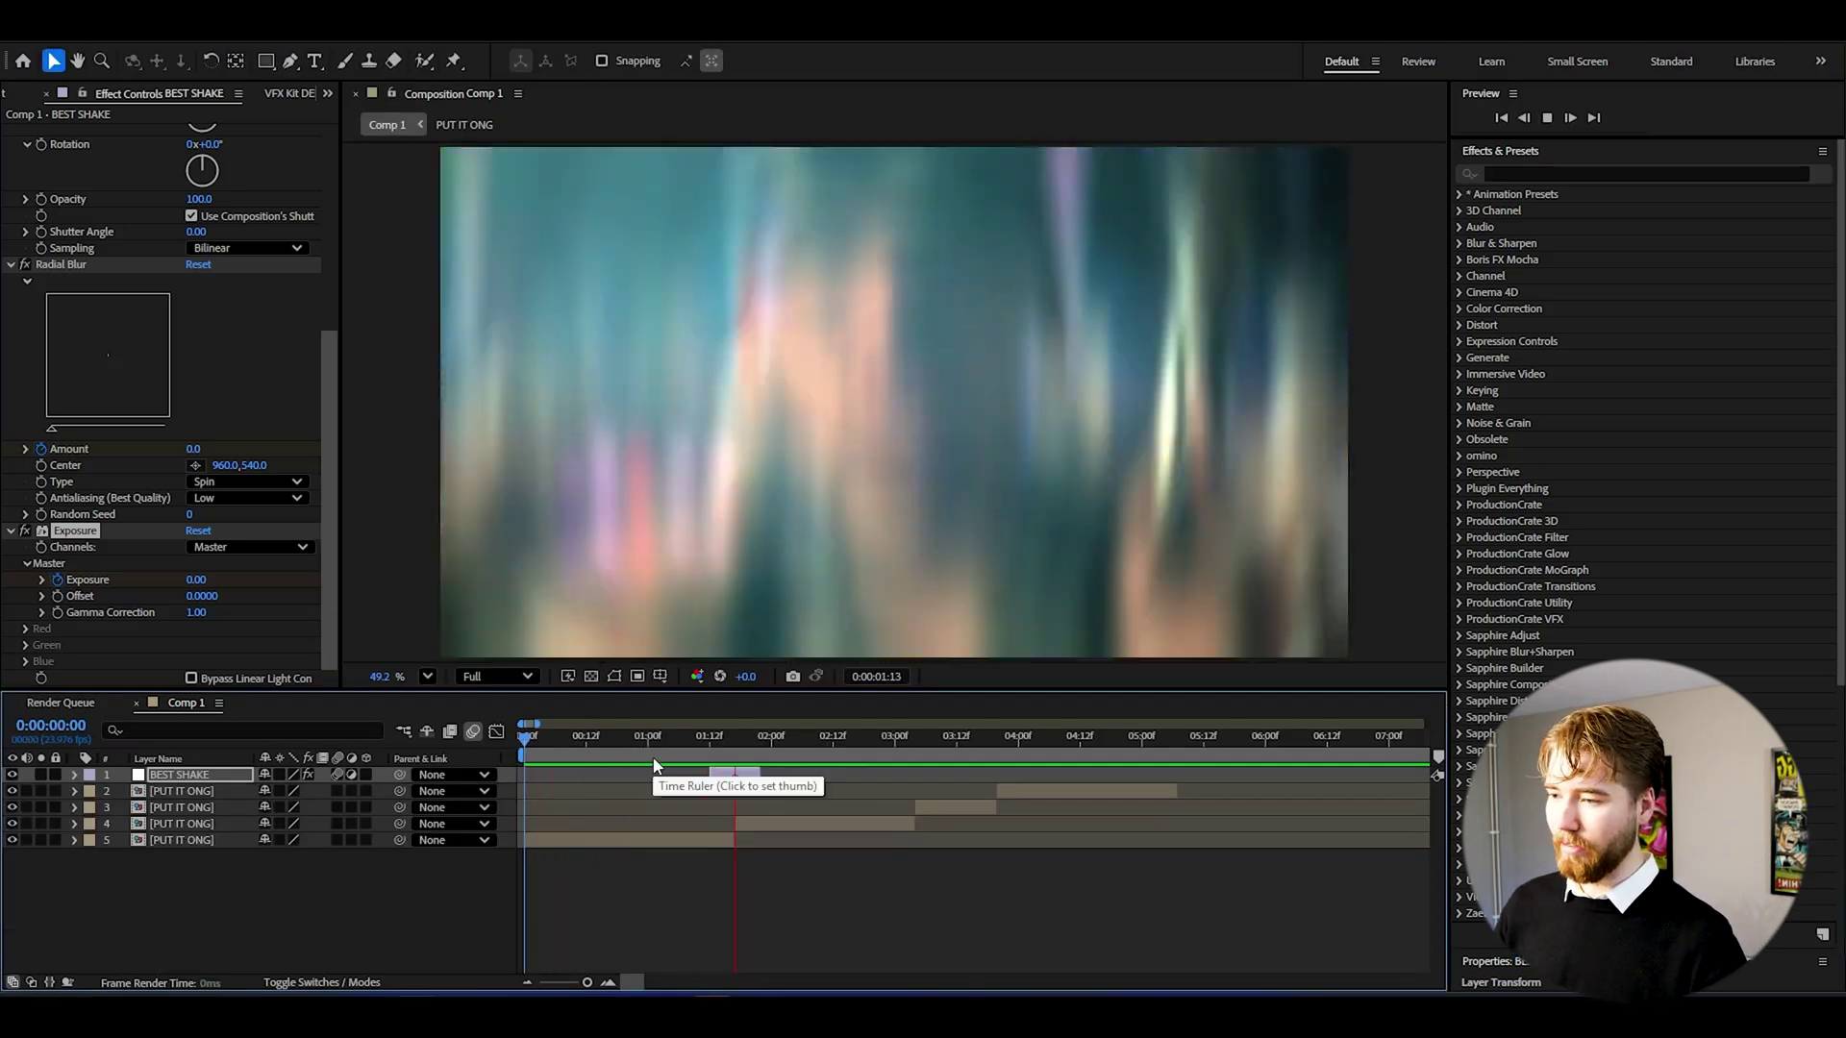
left_click(654, 758)
Duplicate the BEST SHAKE layer and place the copy over the clip cut at 0:00:03:04
left_click_drag(659, 753, 735, 750)
left_click(775, 897)
left_click(754, 777)
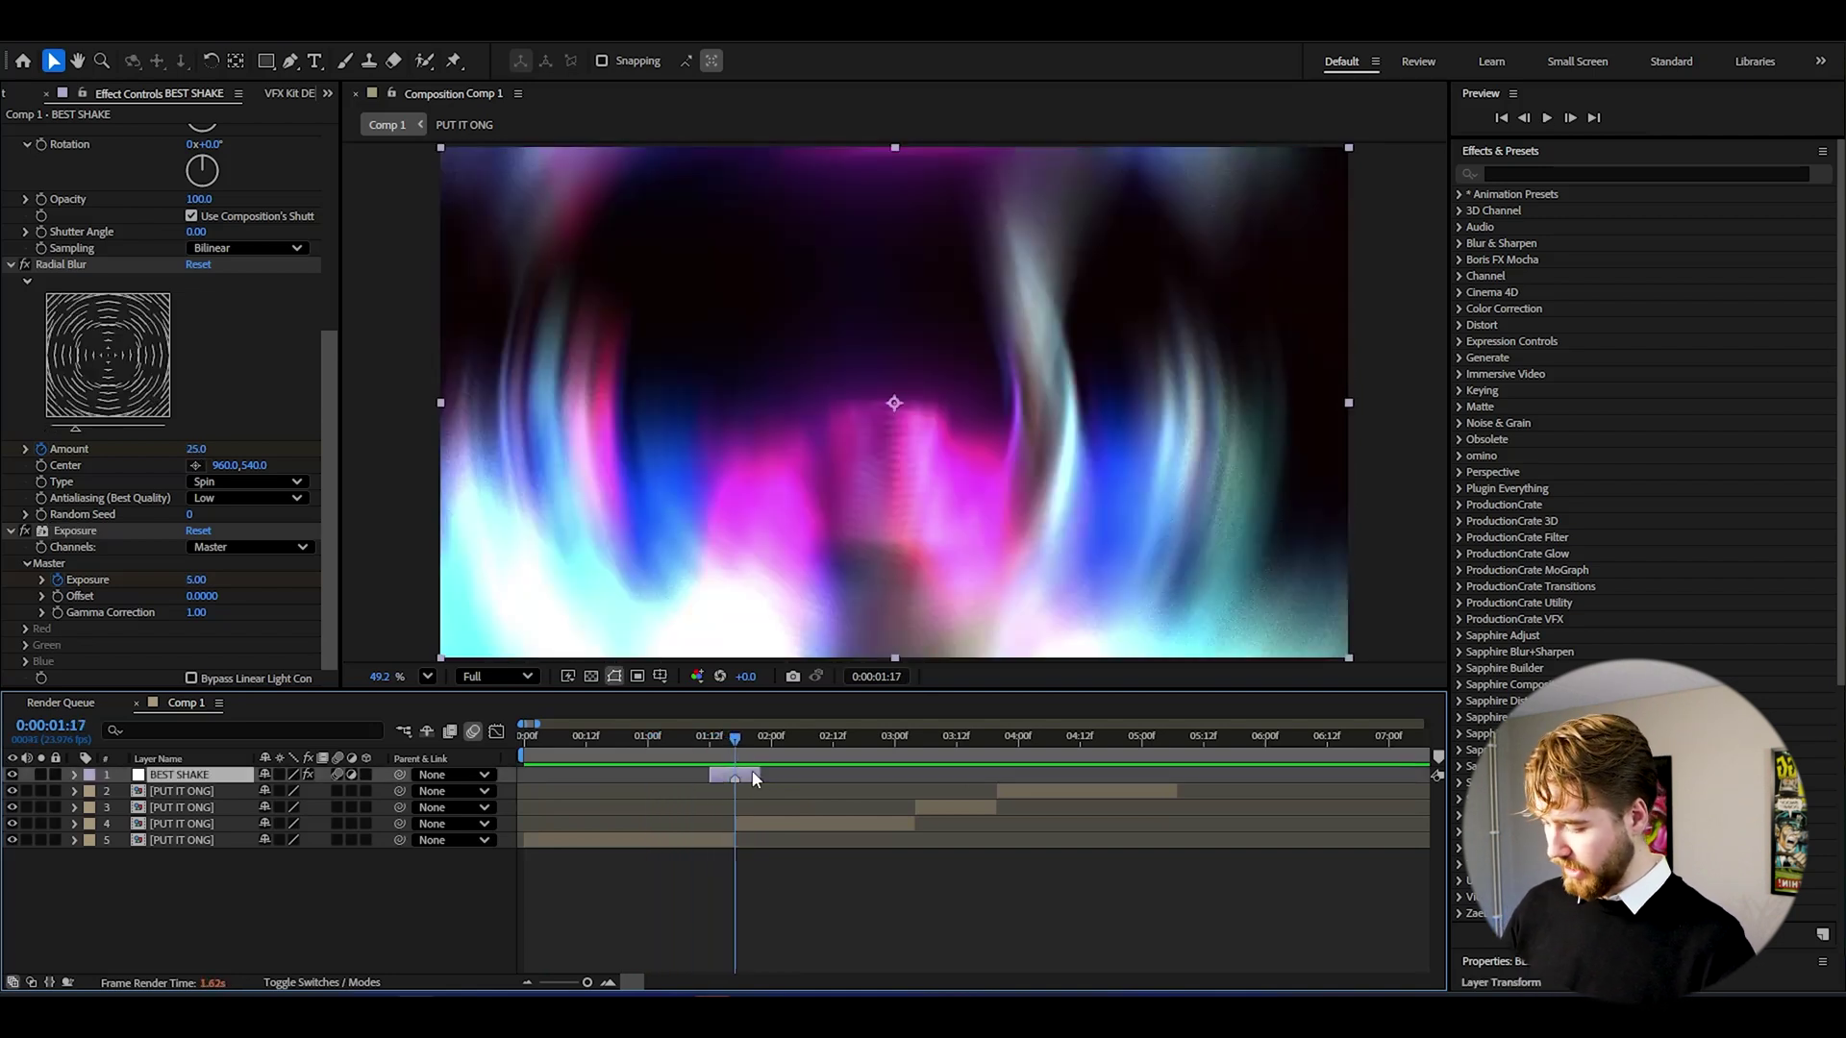
key("ctrl+d")
left_click_drag(752, 775, 930, 794)
left_click(916, 740)
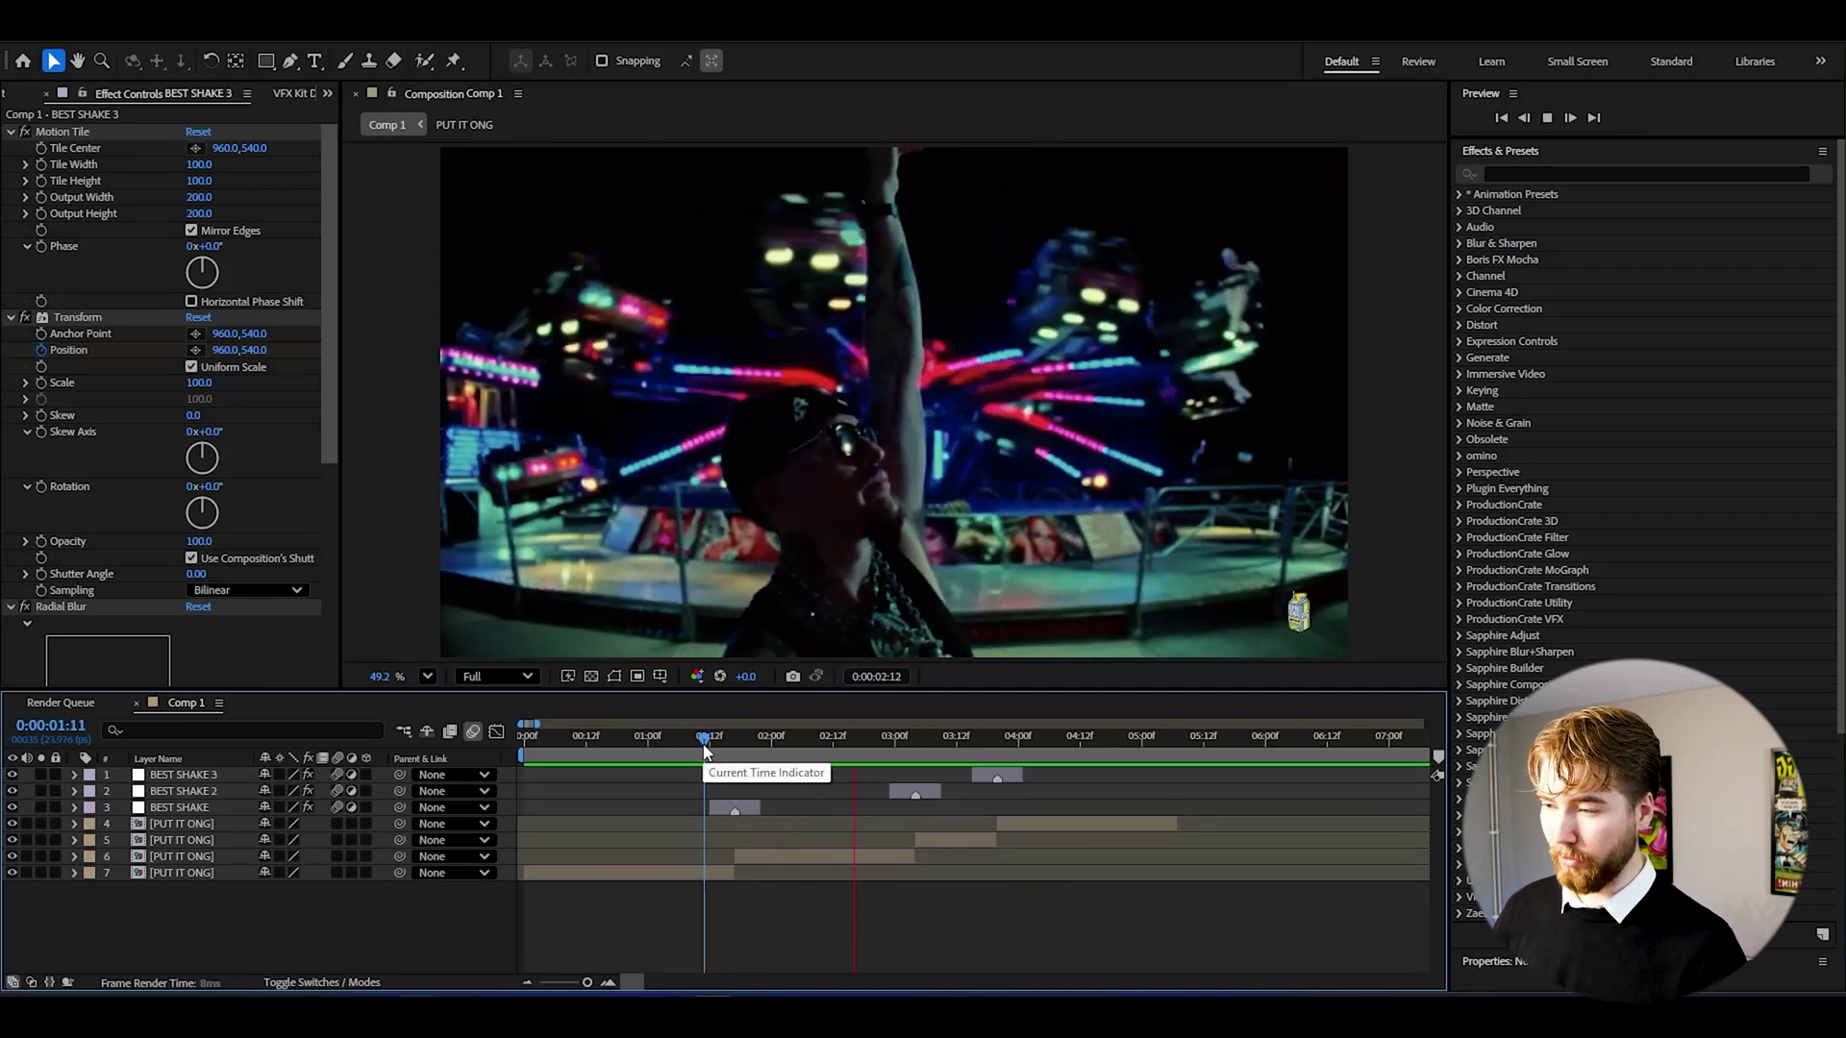
Play back the shake transitions across all the clip cuts, replaying from 0:00:01:11
key("space")
key("space")
key("space")
key("space")
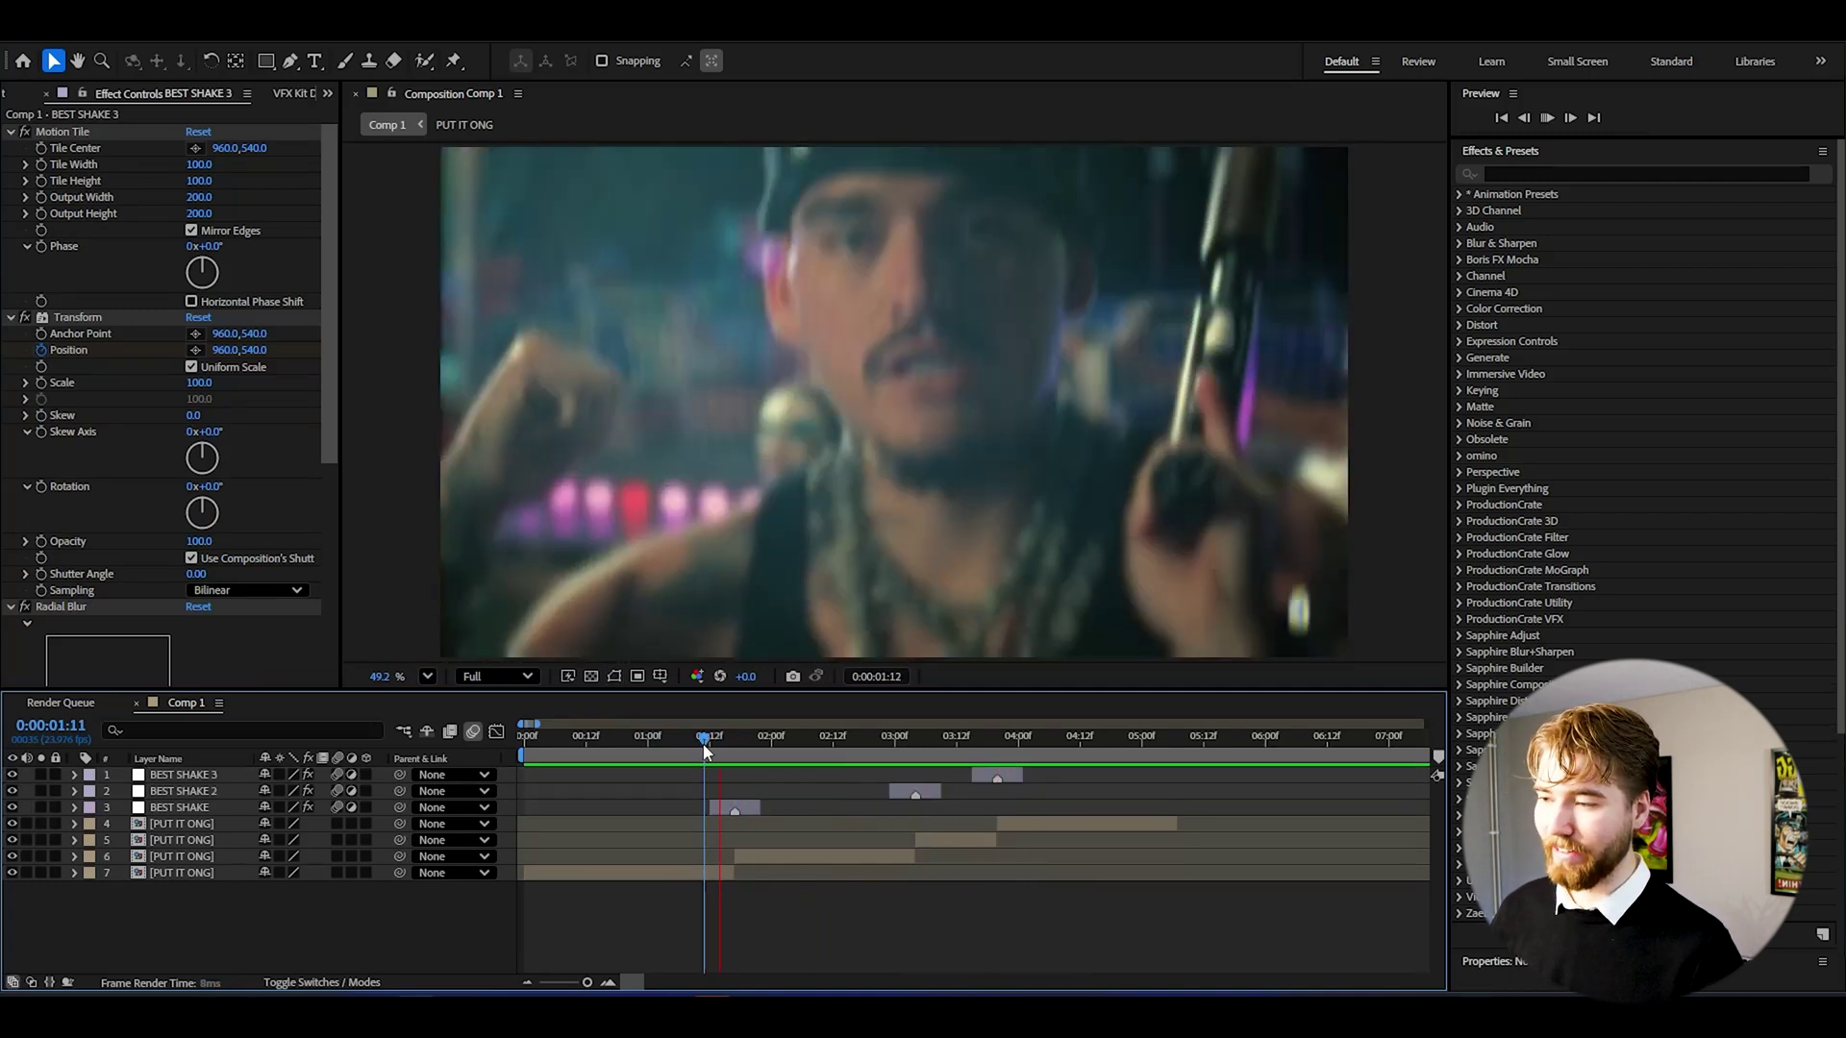
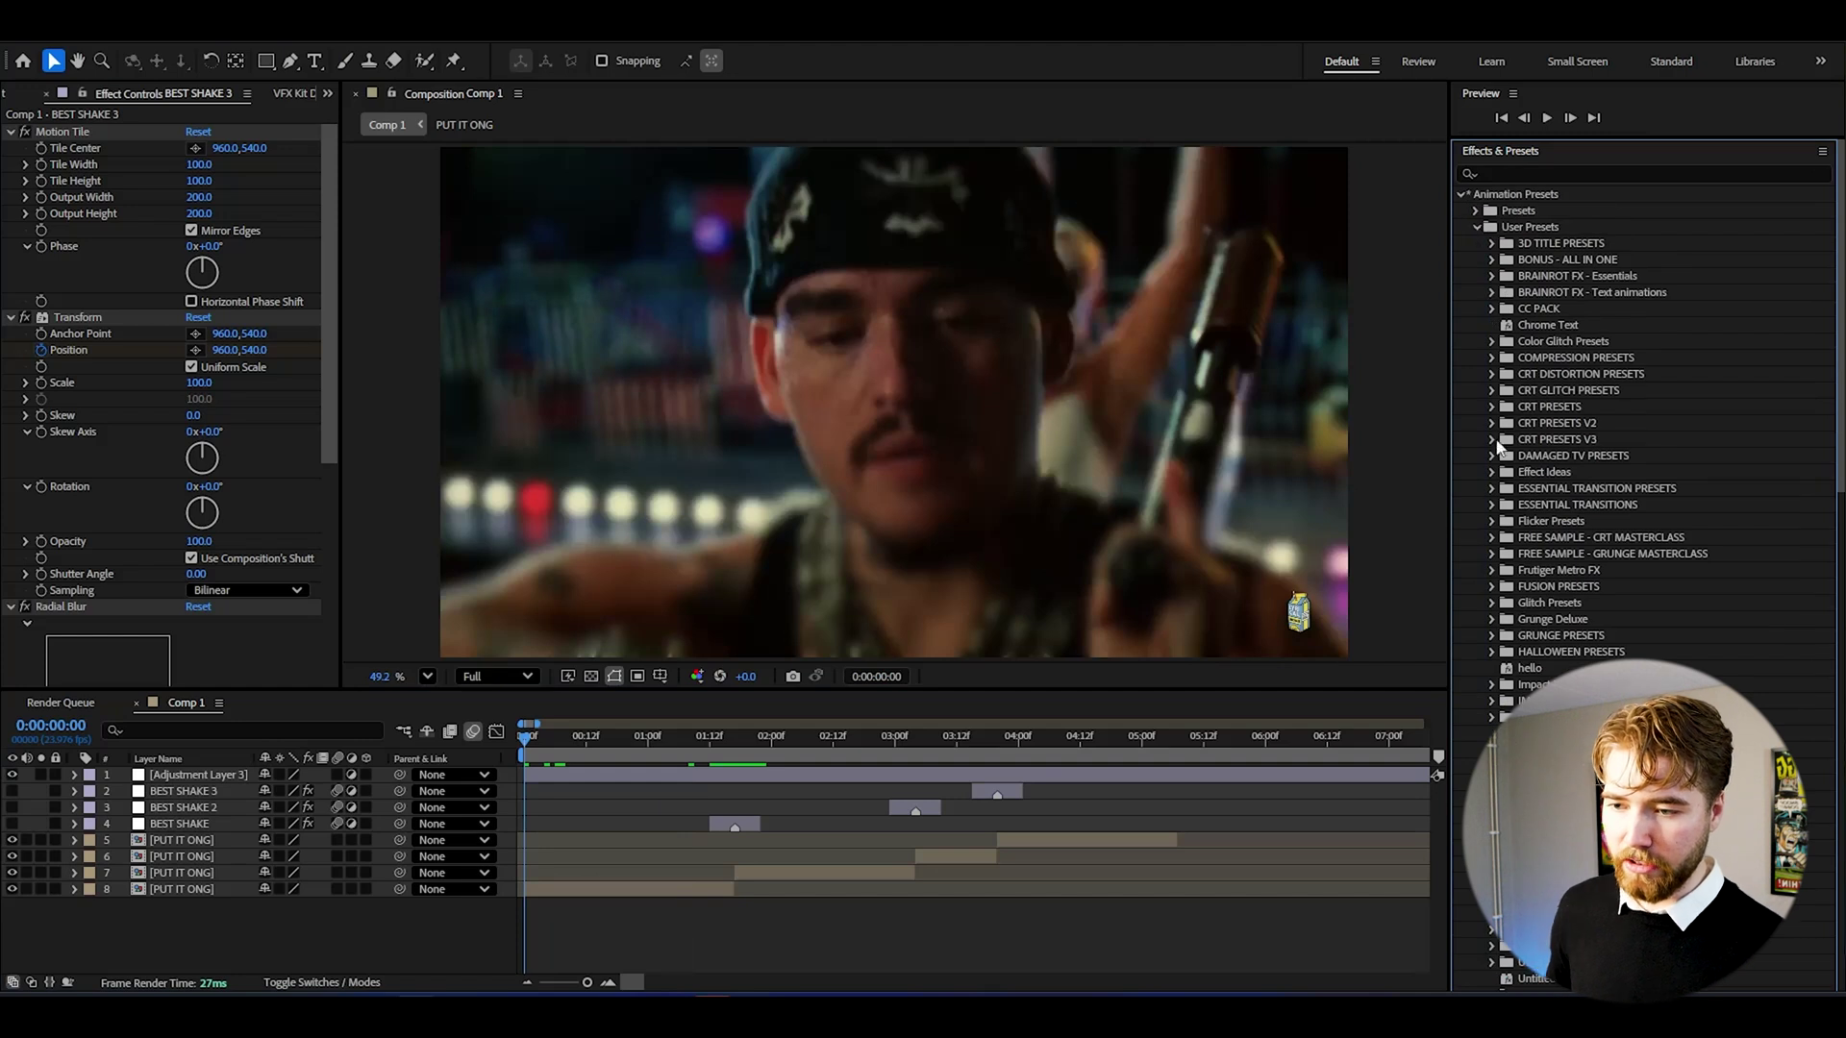
Apply the WIDE PIXEL IMPACT preset to Adjustment Layer 3 at 0:00:01:17 and center its effect layer over that cut
scroll(1635, 694, "down", 5)
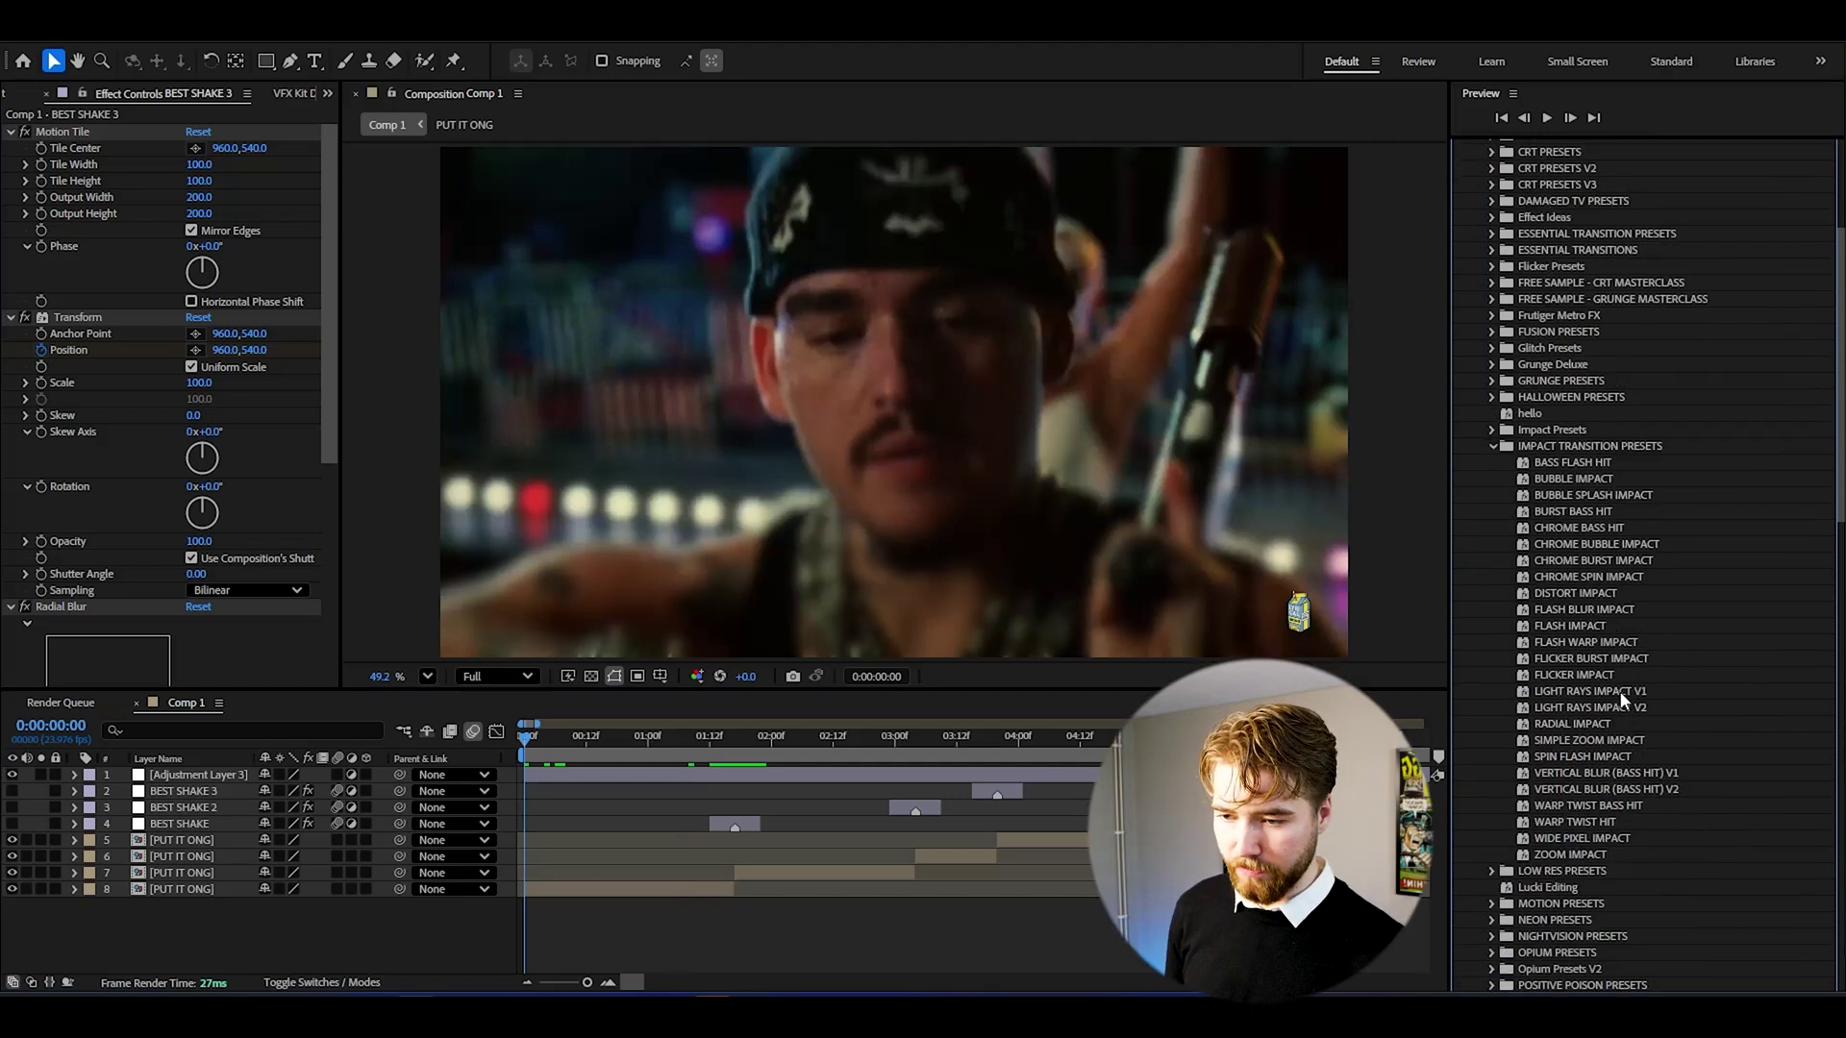
left_click(735, 737)
left_click(739, 777)
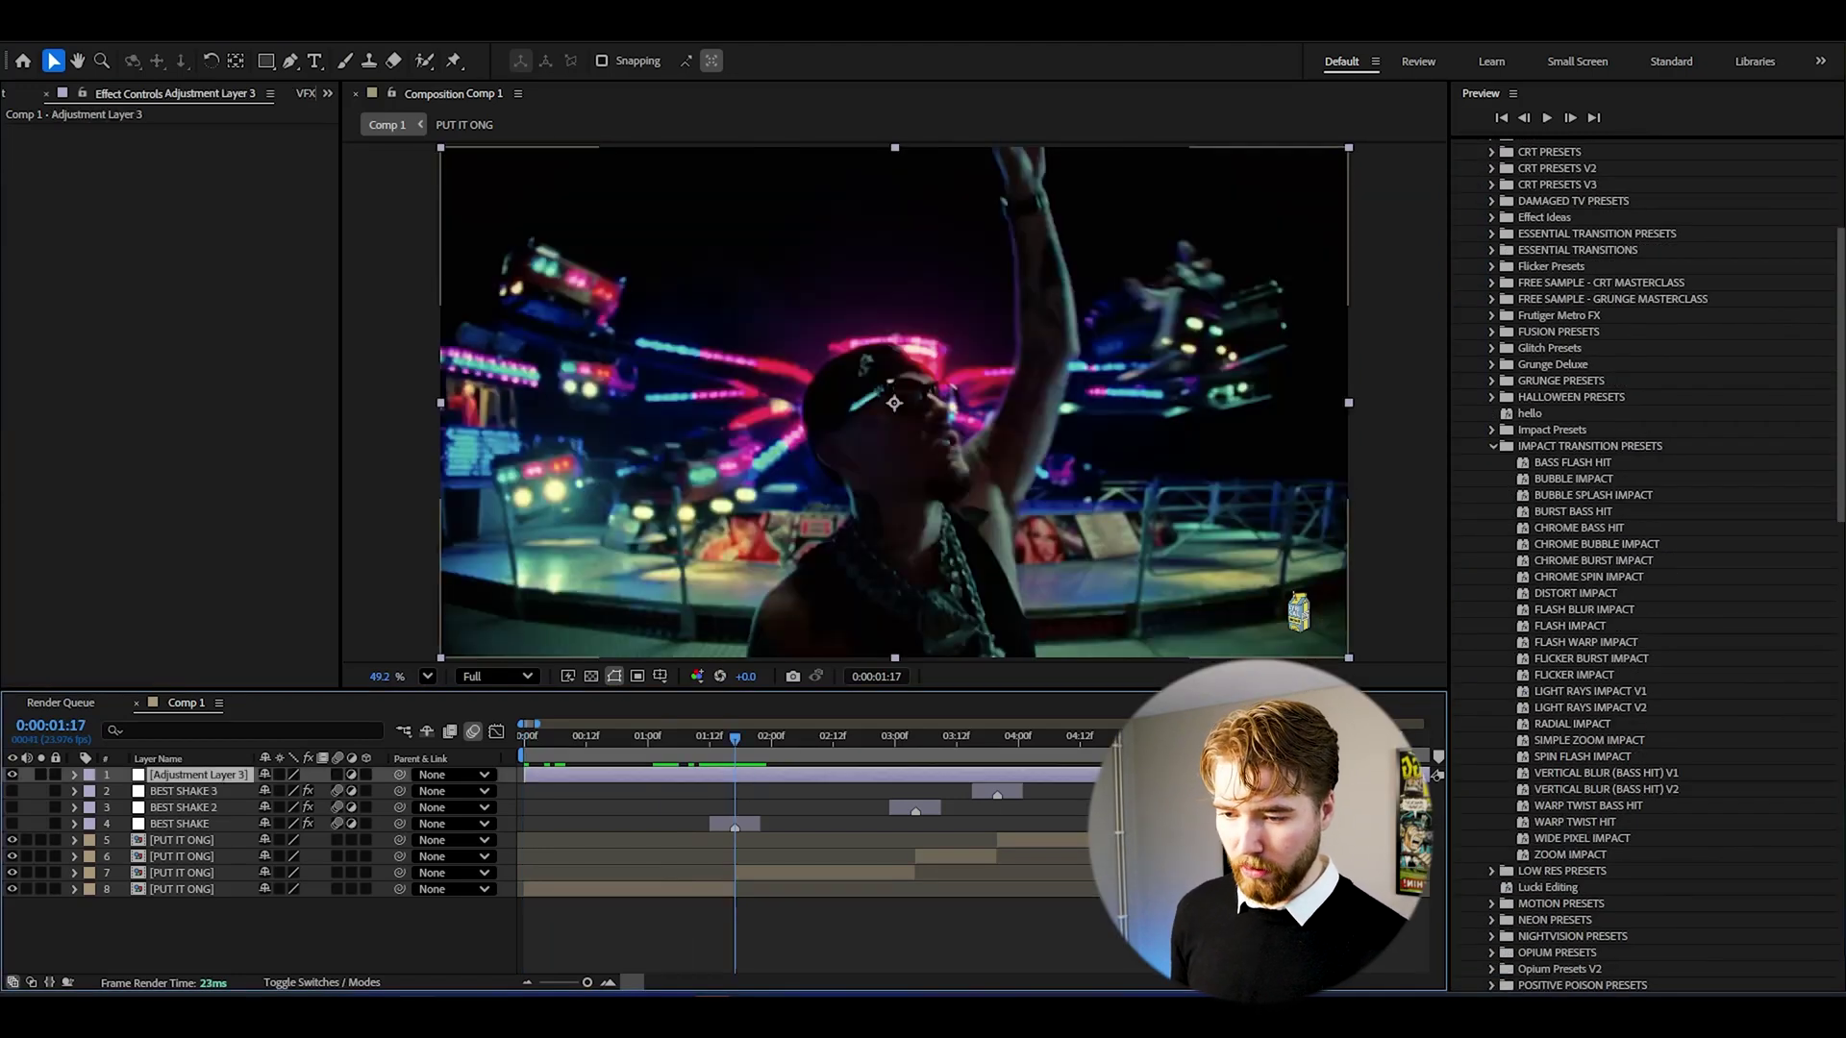
left_click_drag(1562, 844, 704, 771)
left_click_drag(704, 771, 704, 771)
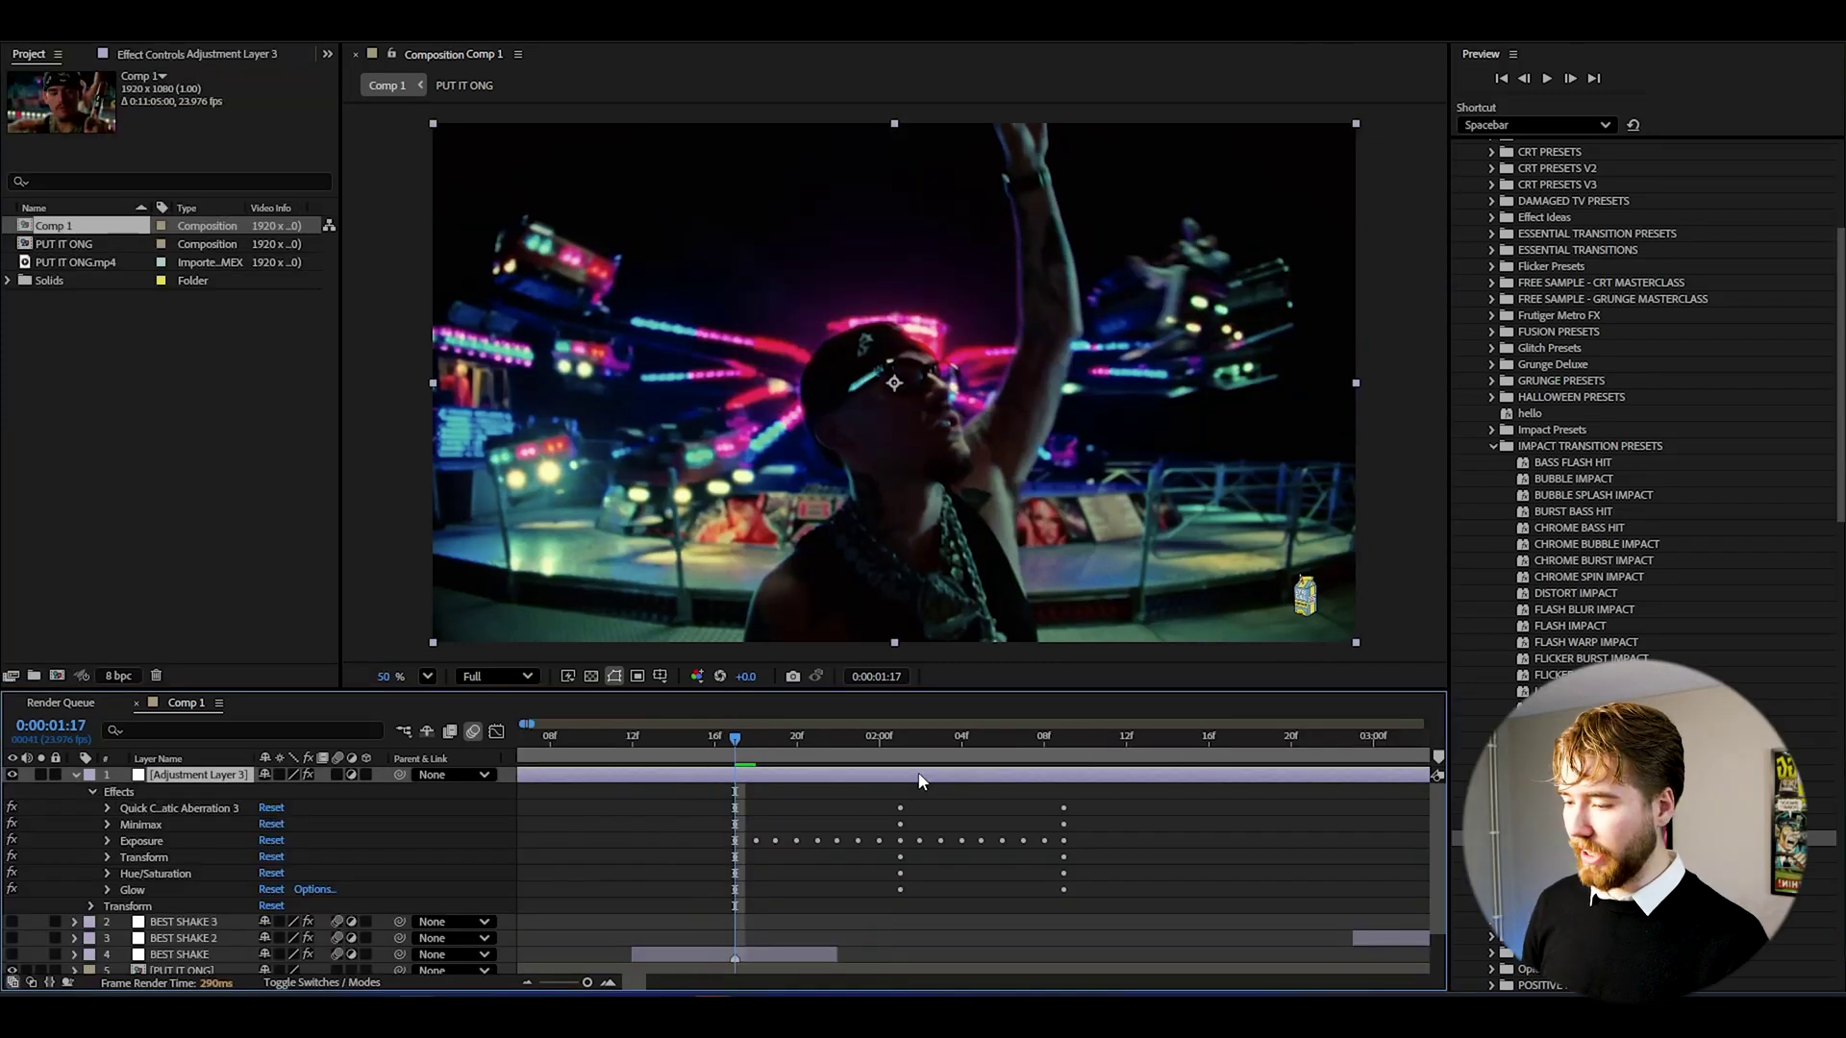
left_click_drag(919, 781, 864, 757)
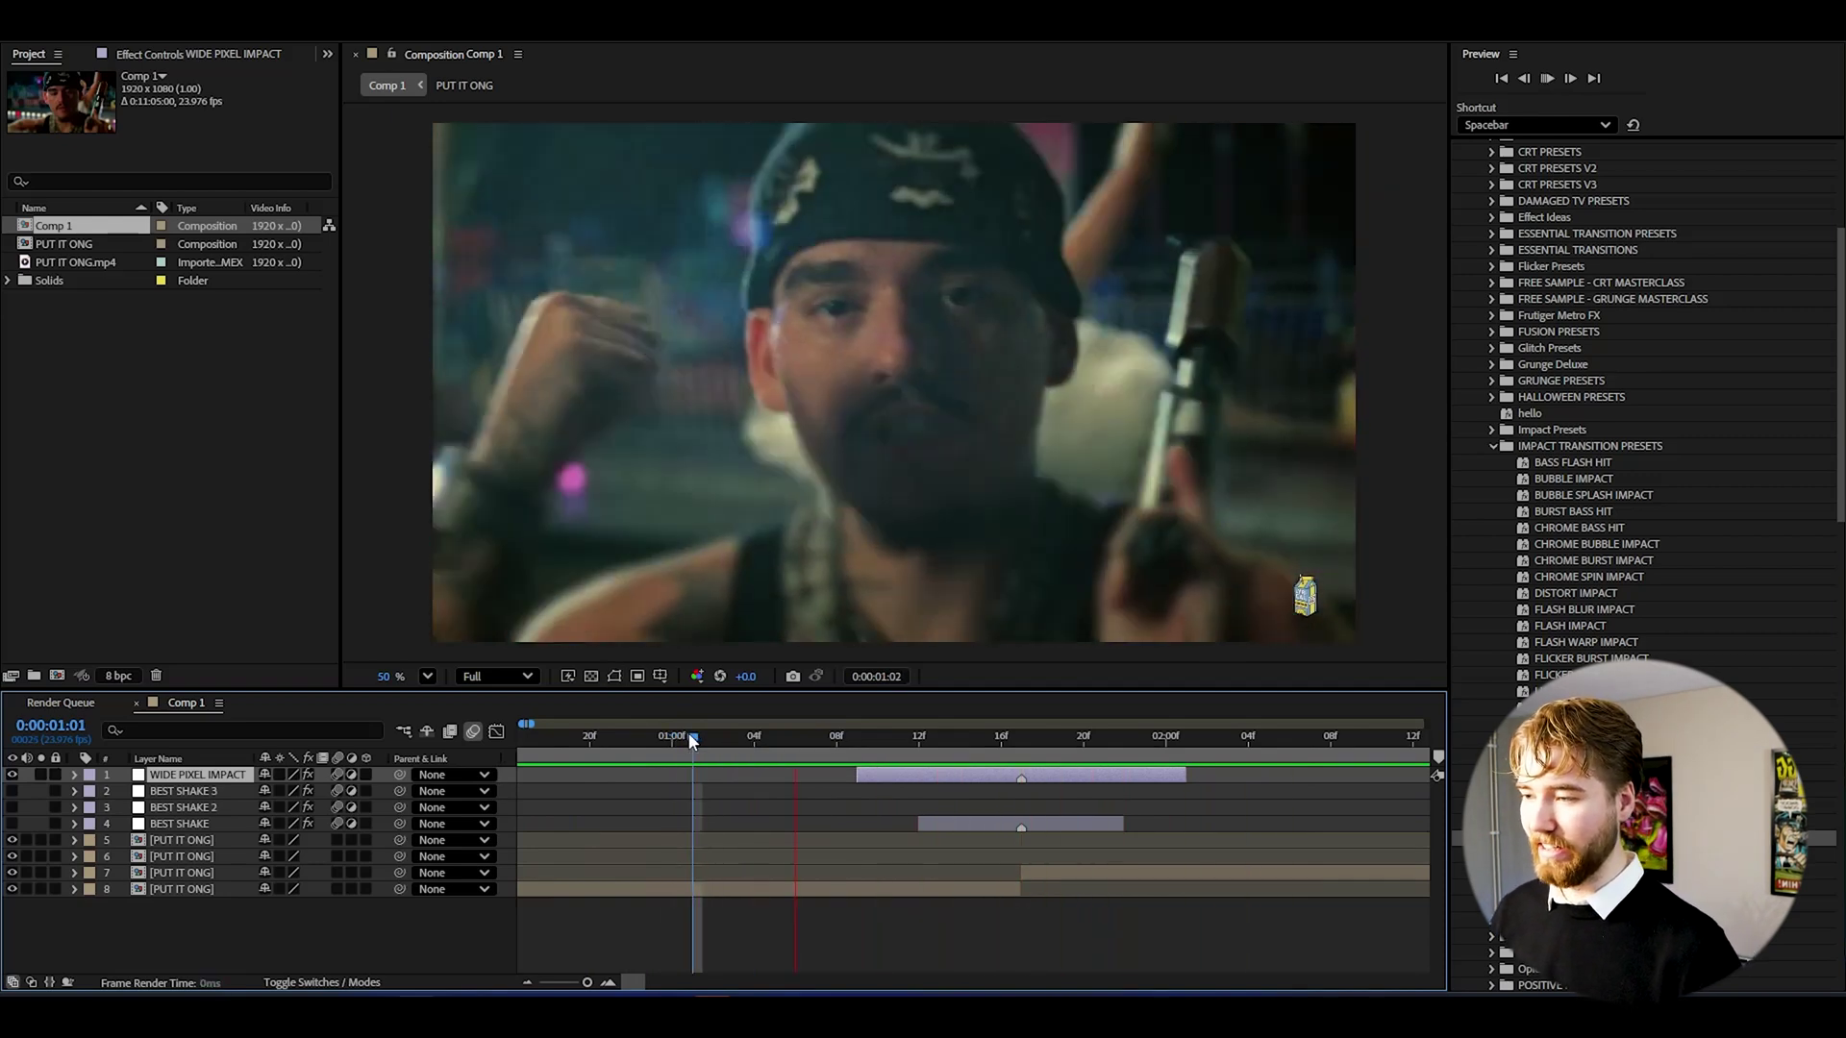
Play back the WIDE PIXEL IMPACT transition from 0:00:01:00
left_click_drag(691, 740, 754, 739)
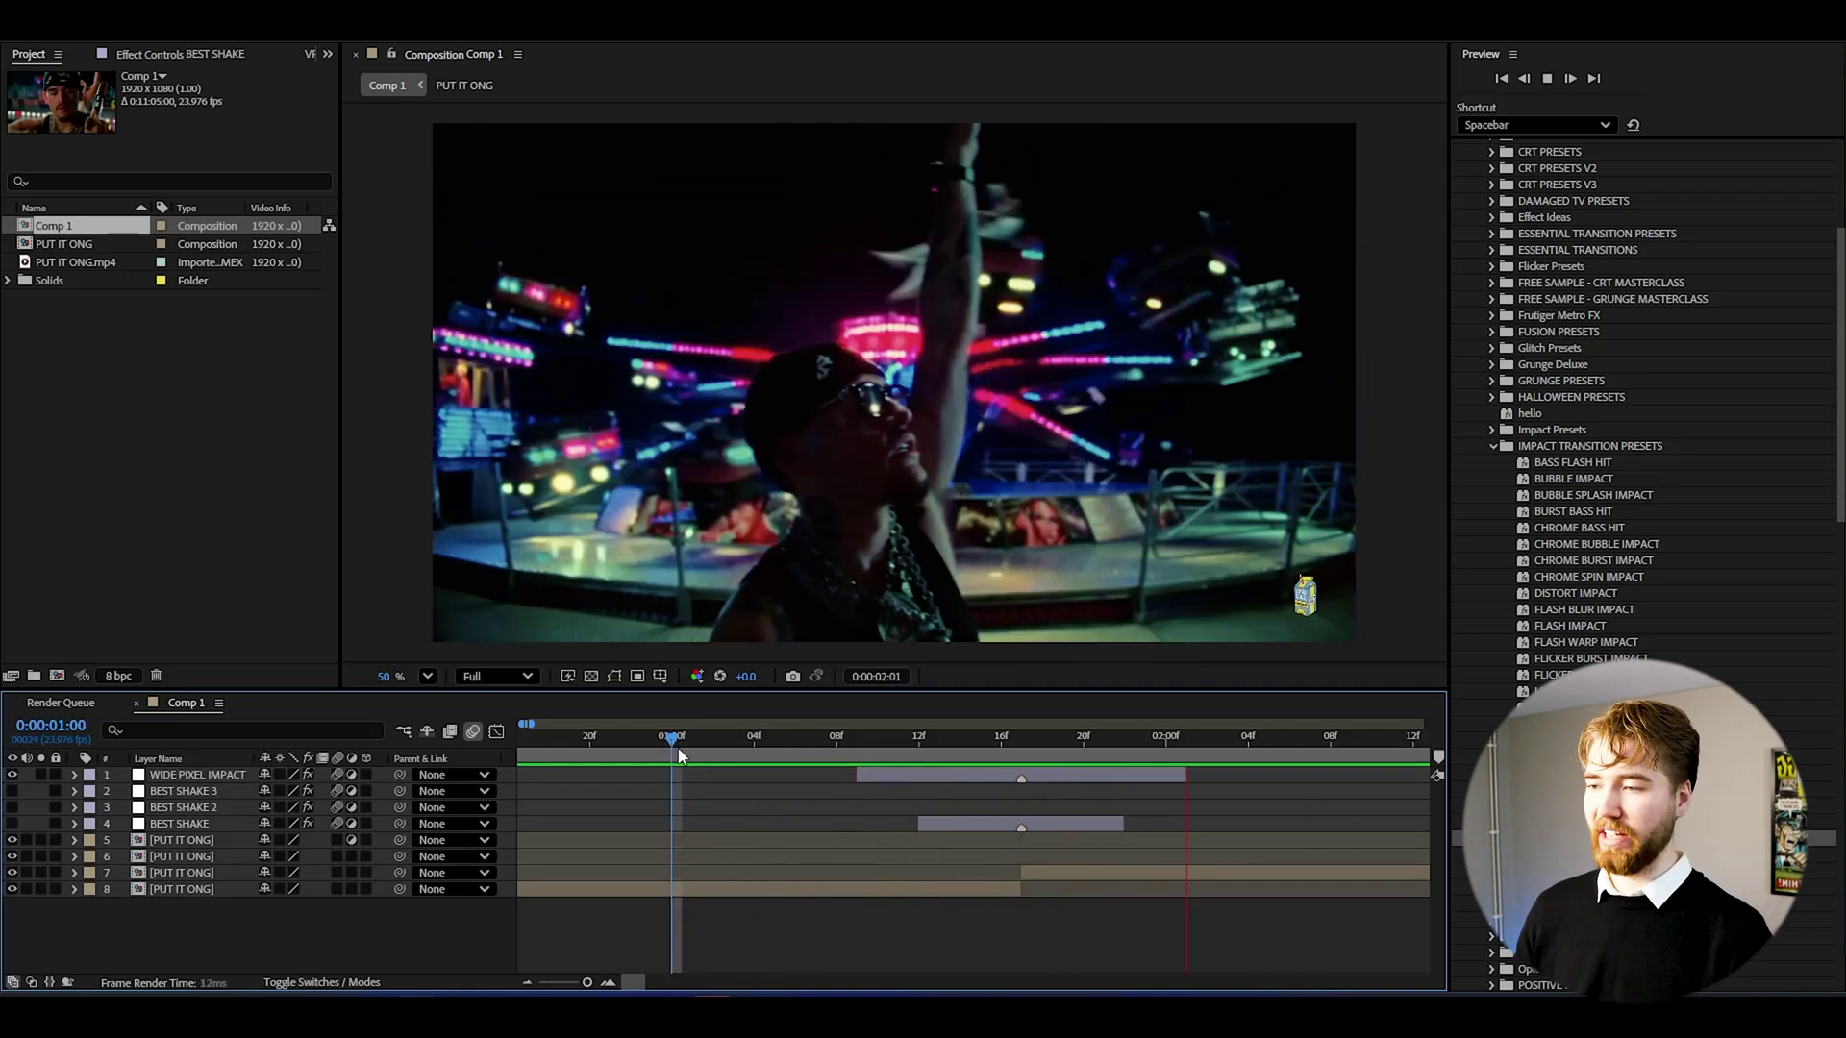
key("space")
key("space")
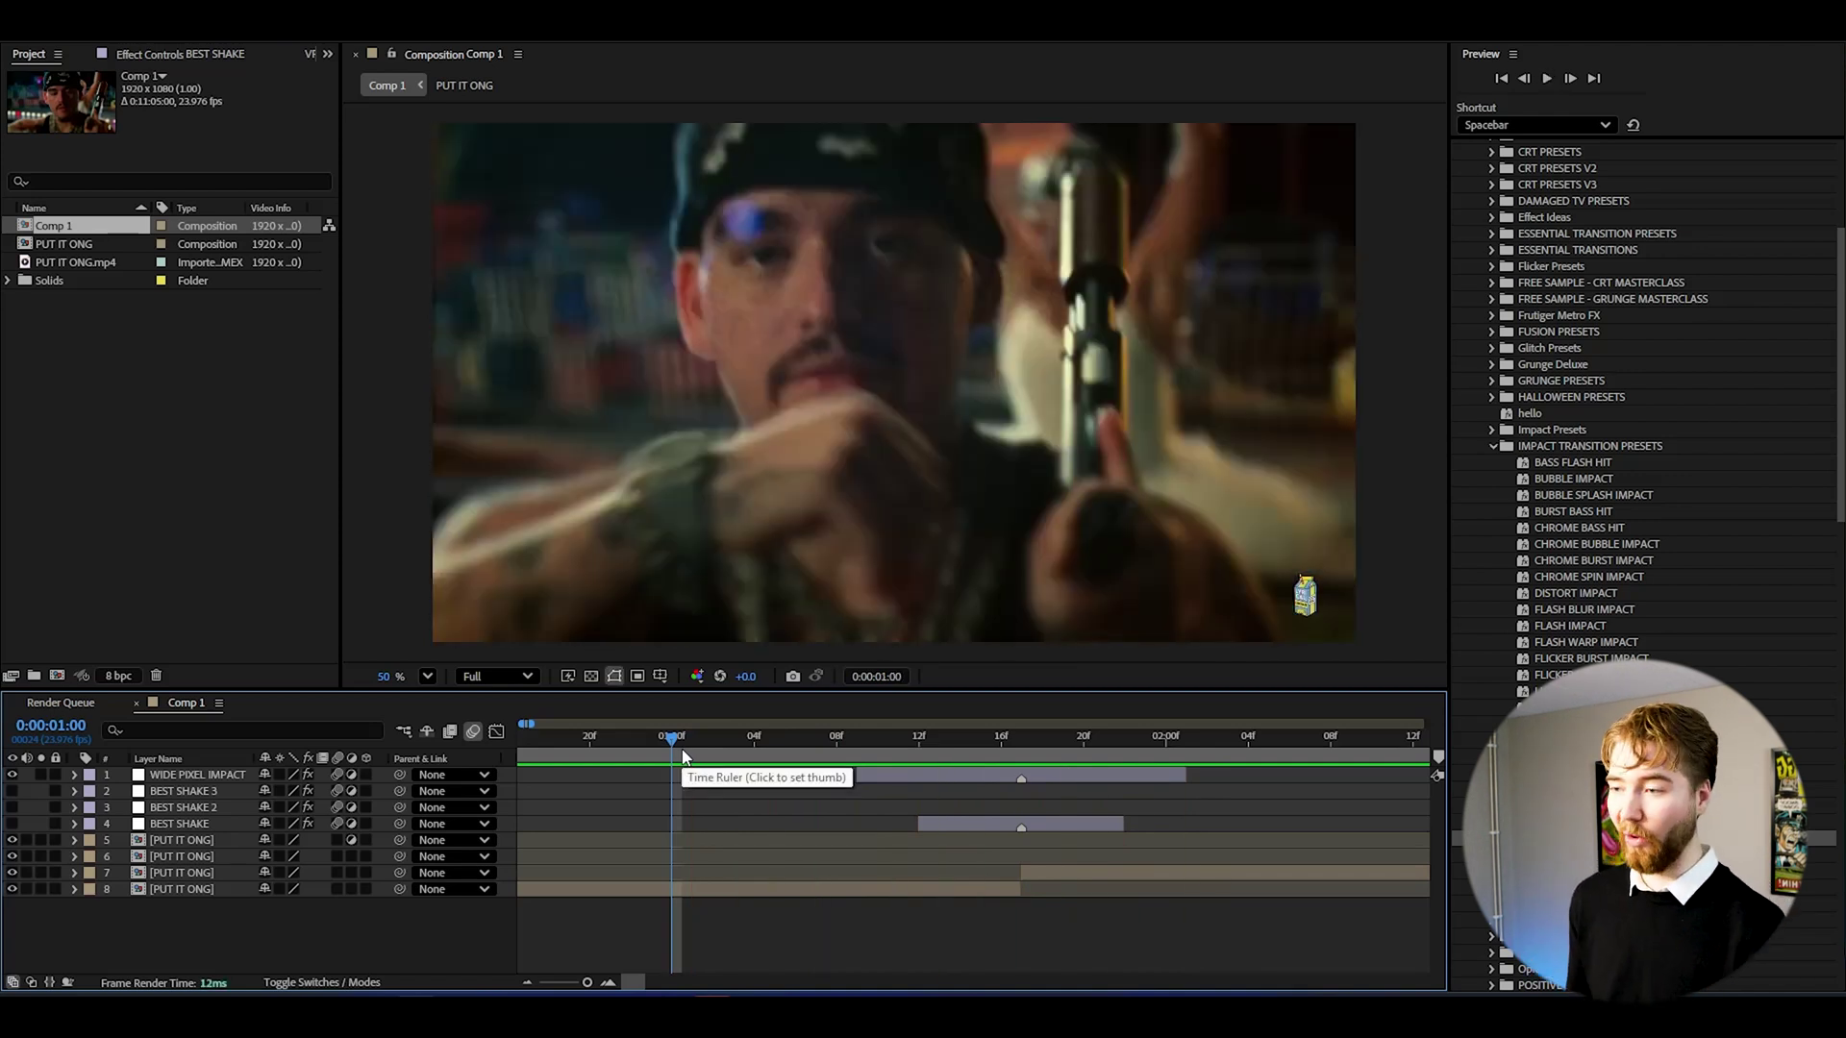
Add an adjustment layer, apply the FLASH WARP IMPACT preset at the 0:00:03:04 cut, and preview it from 0:00:02:20
left_click_drag(699, 752, 1017, 746)
key("minus")
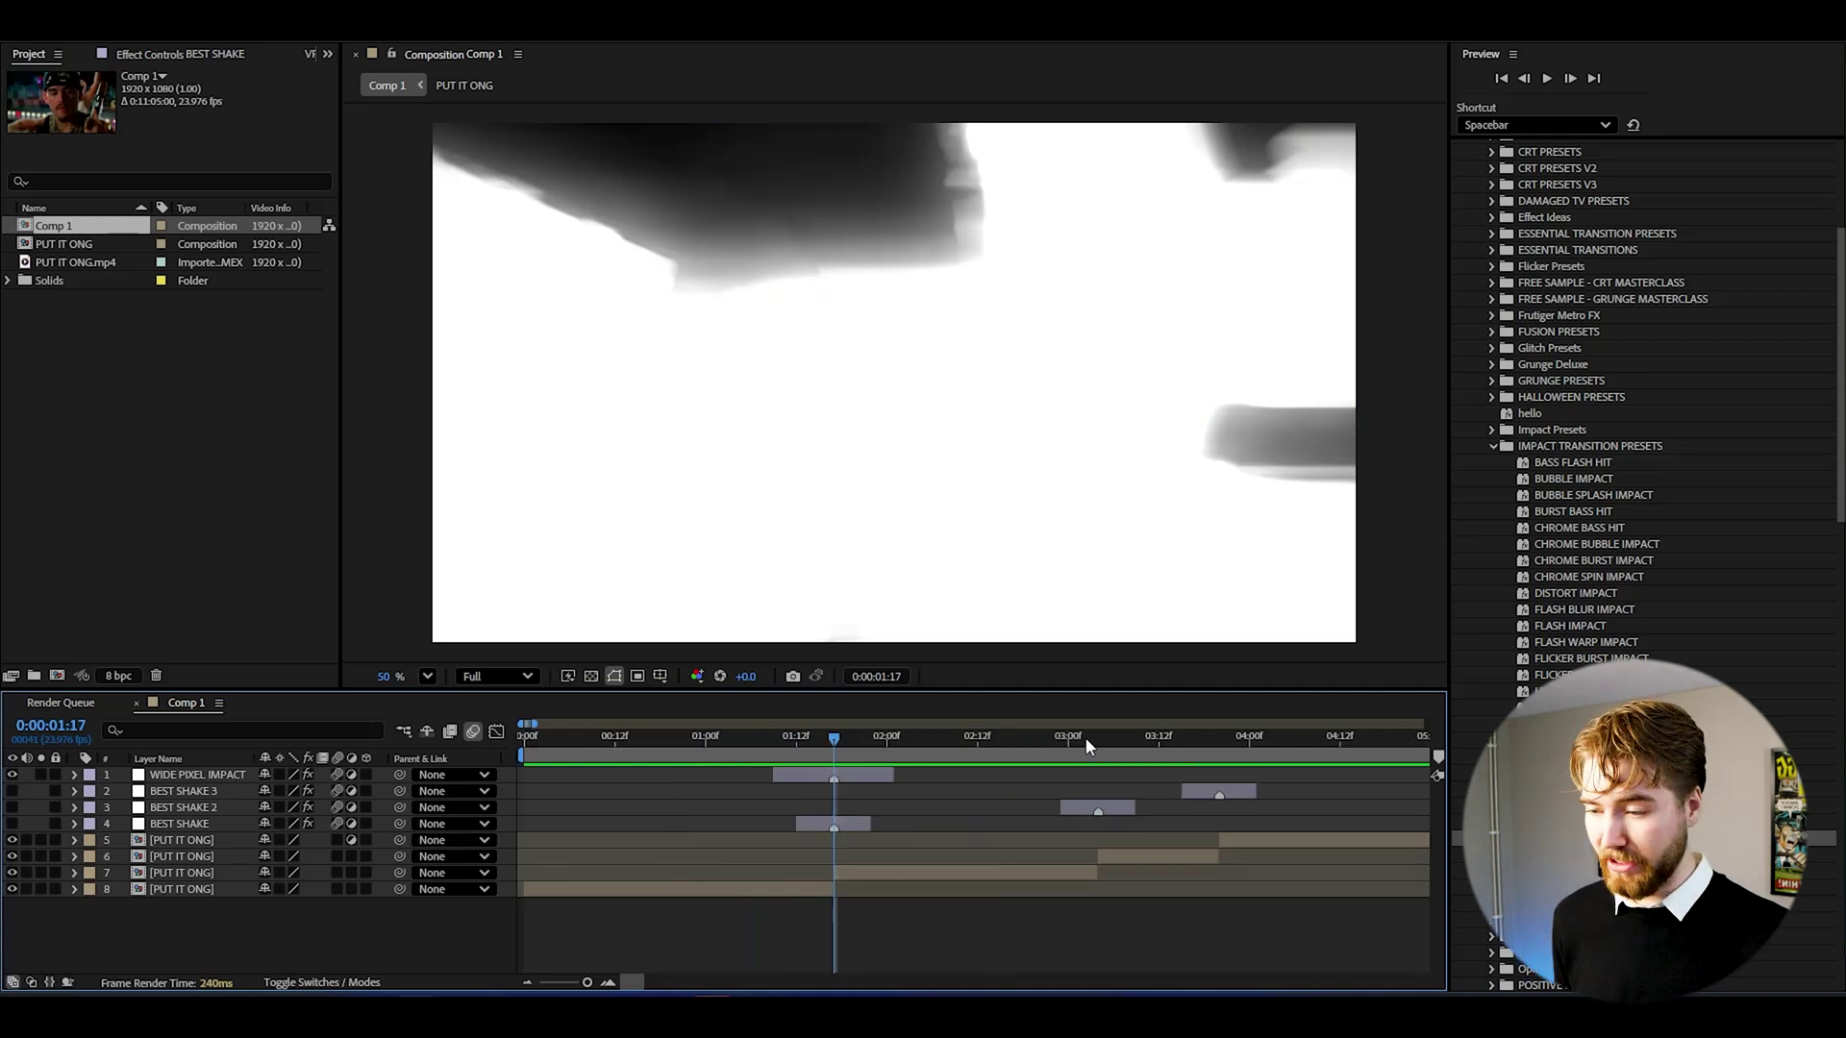
left_click(1098, 743)
key("ctrl+alt+y")
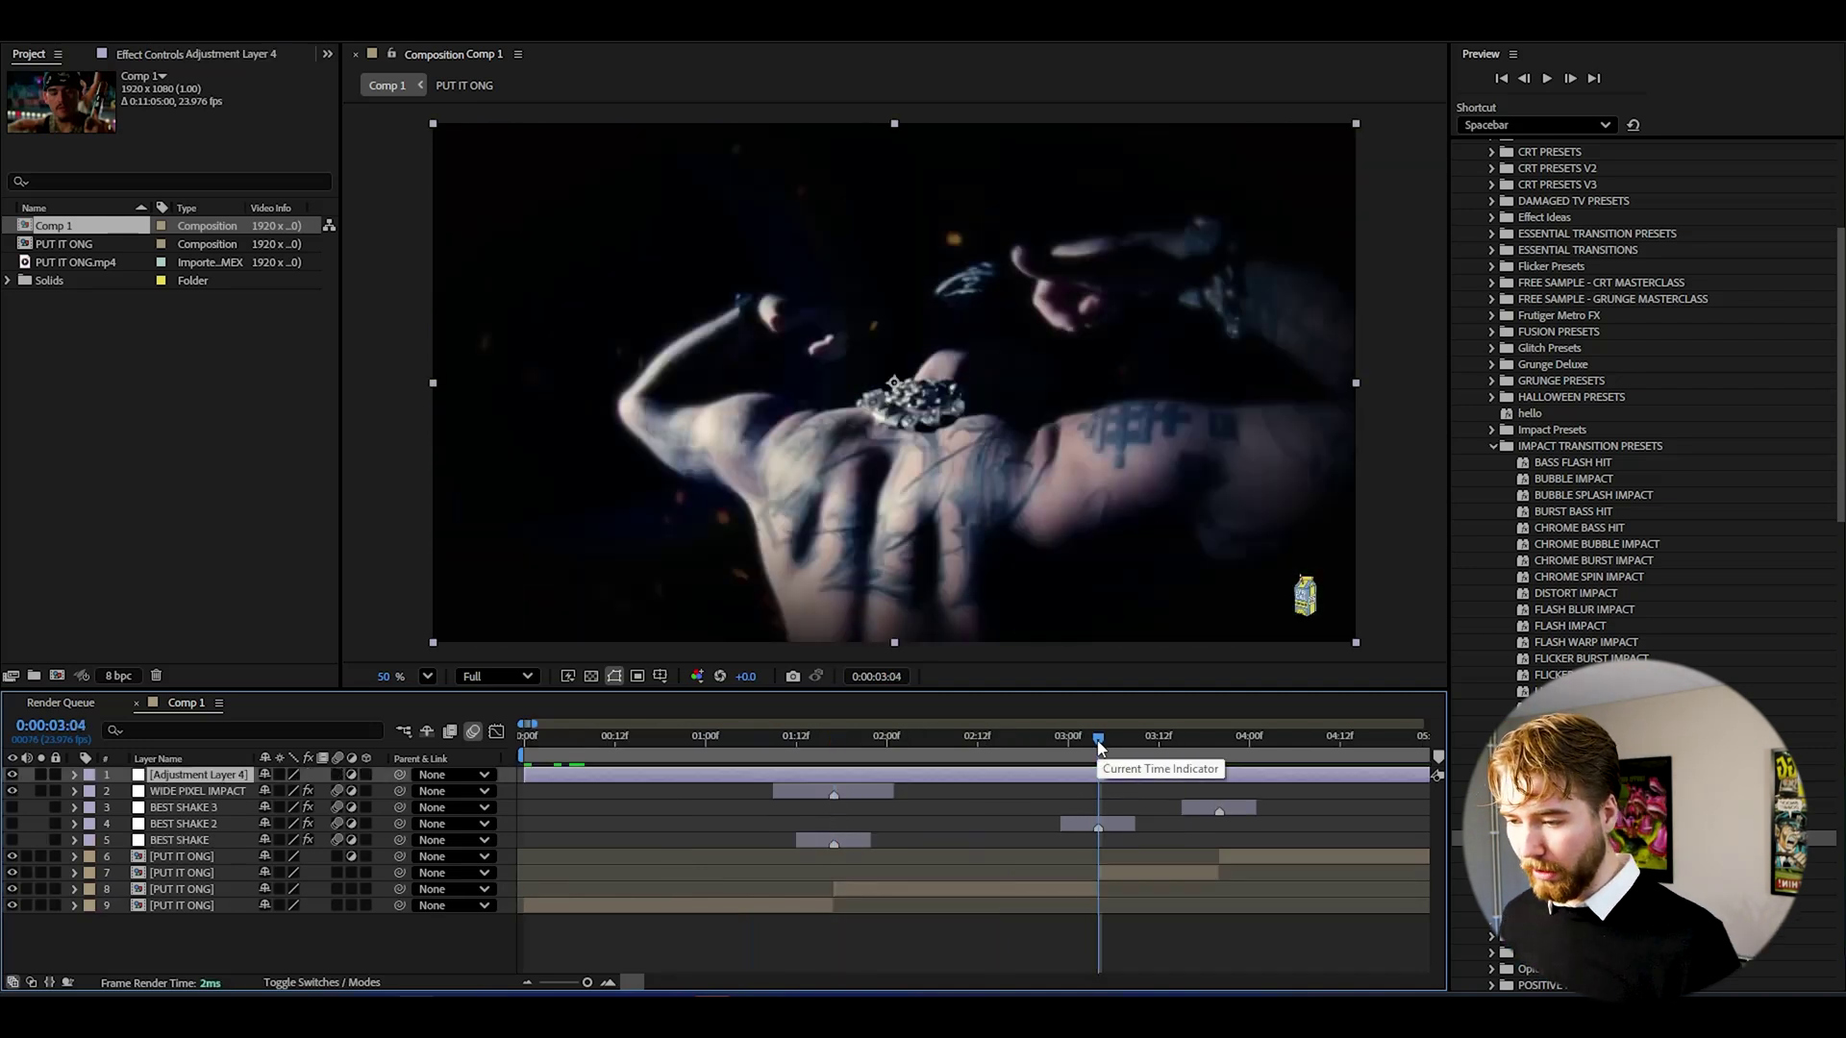
left_click(1613, 643)
left_click_drag(1614, 646, 1038, 774)
key("space")
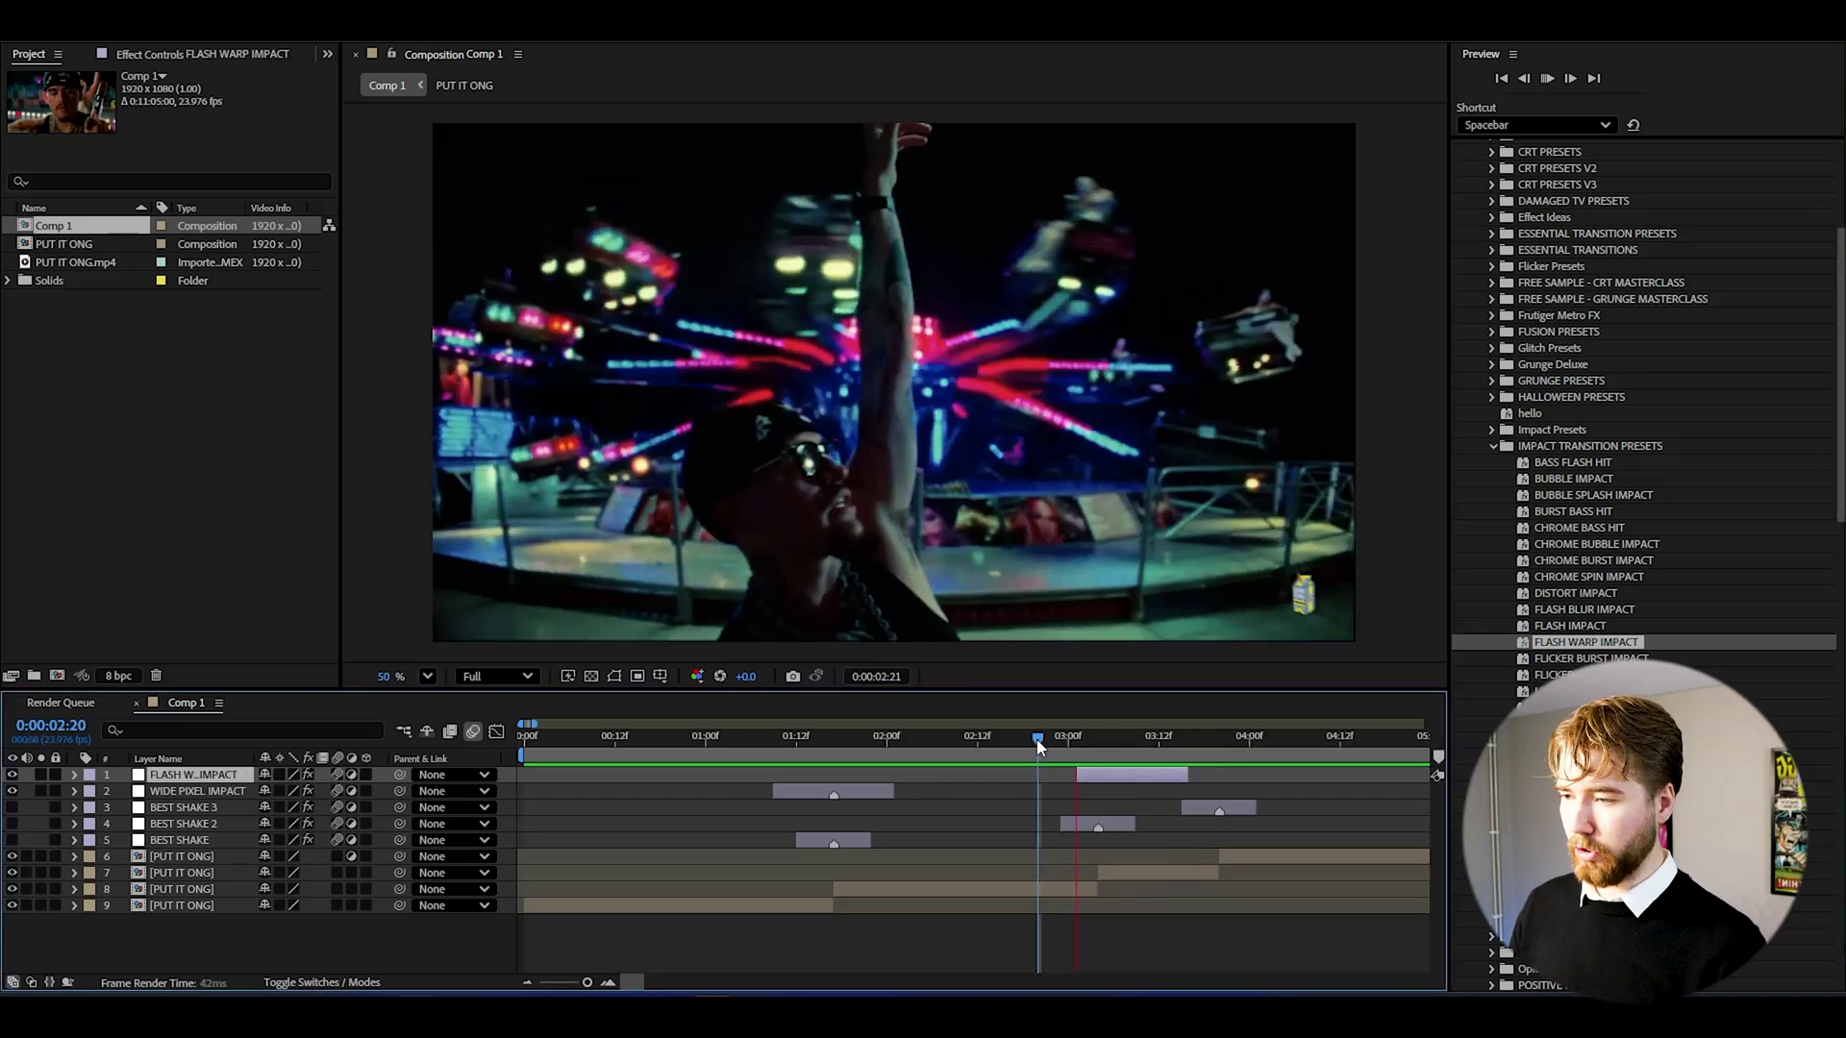
key("space")
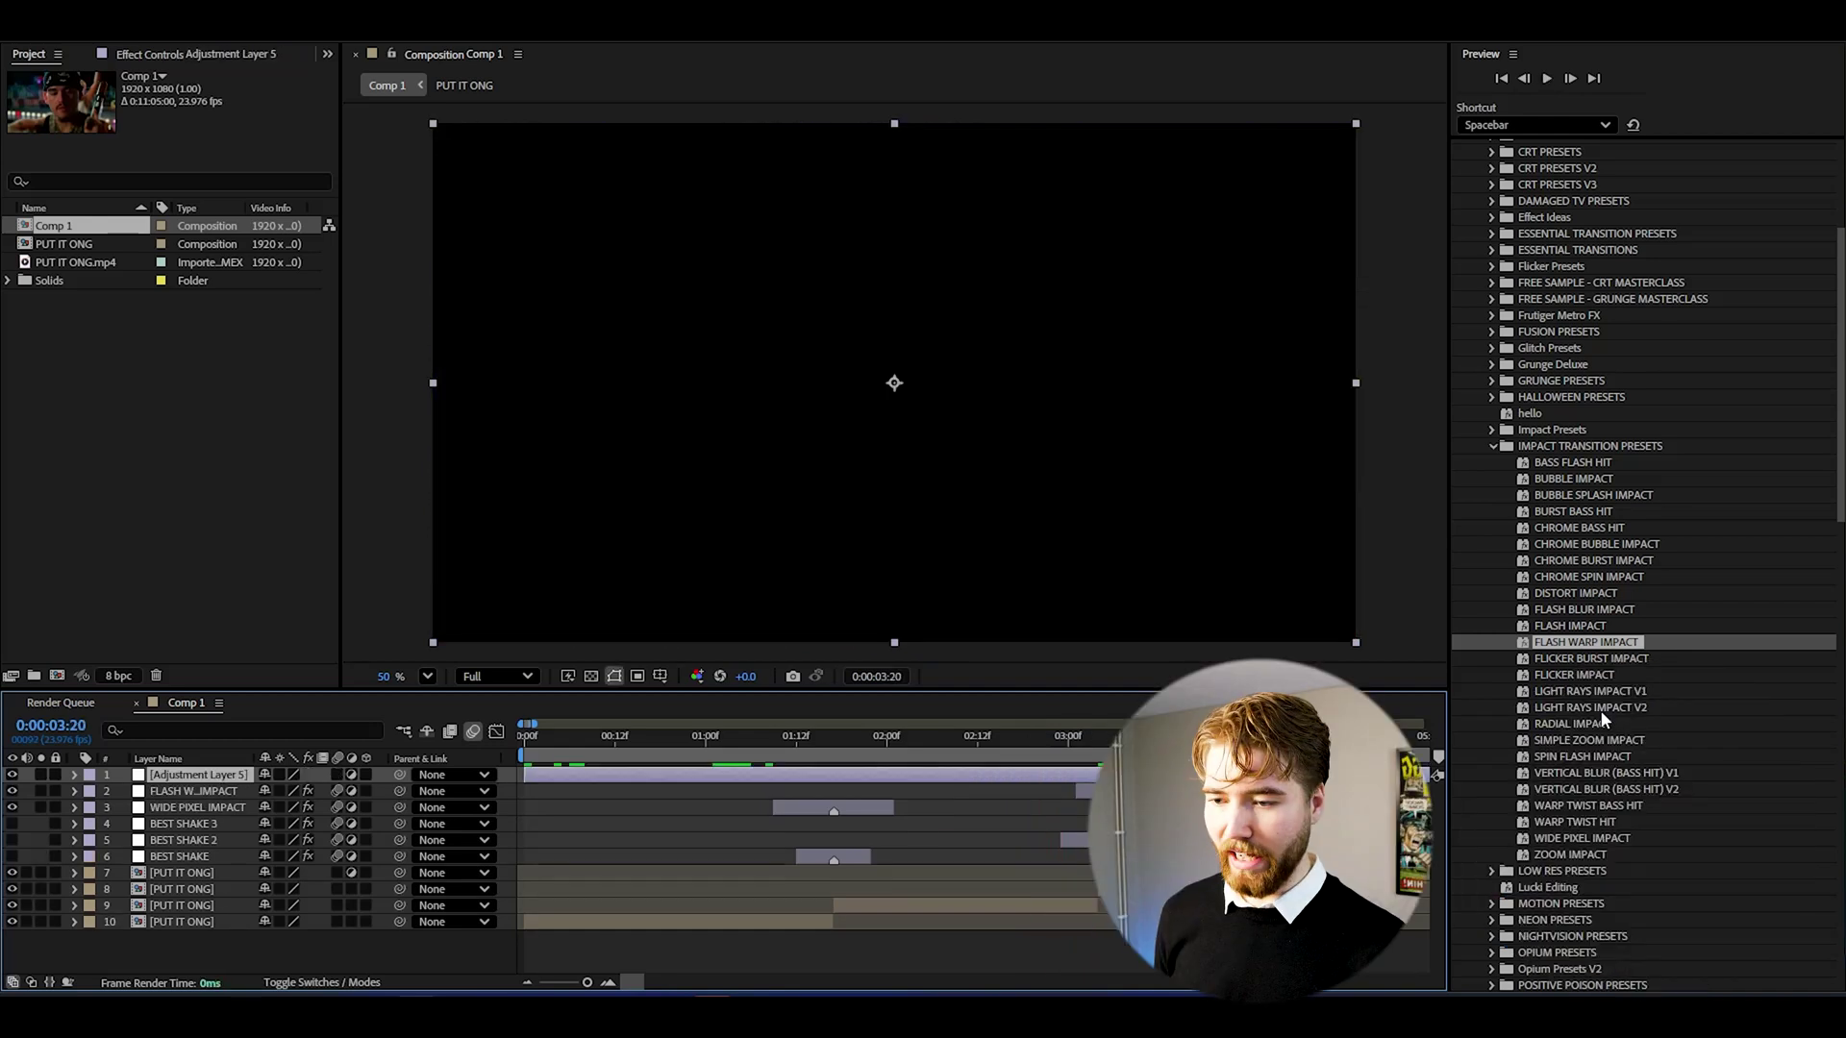
Apply the RADIAL IMPACT preset to Adjustment Layer 5 at 0:00:03:20 and return the playhead to 0:00:01:06
left_click(1582, 724)
double_click(1582, 724)
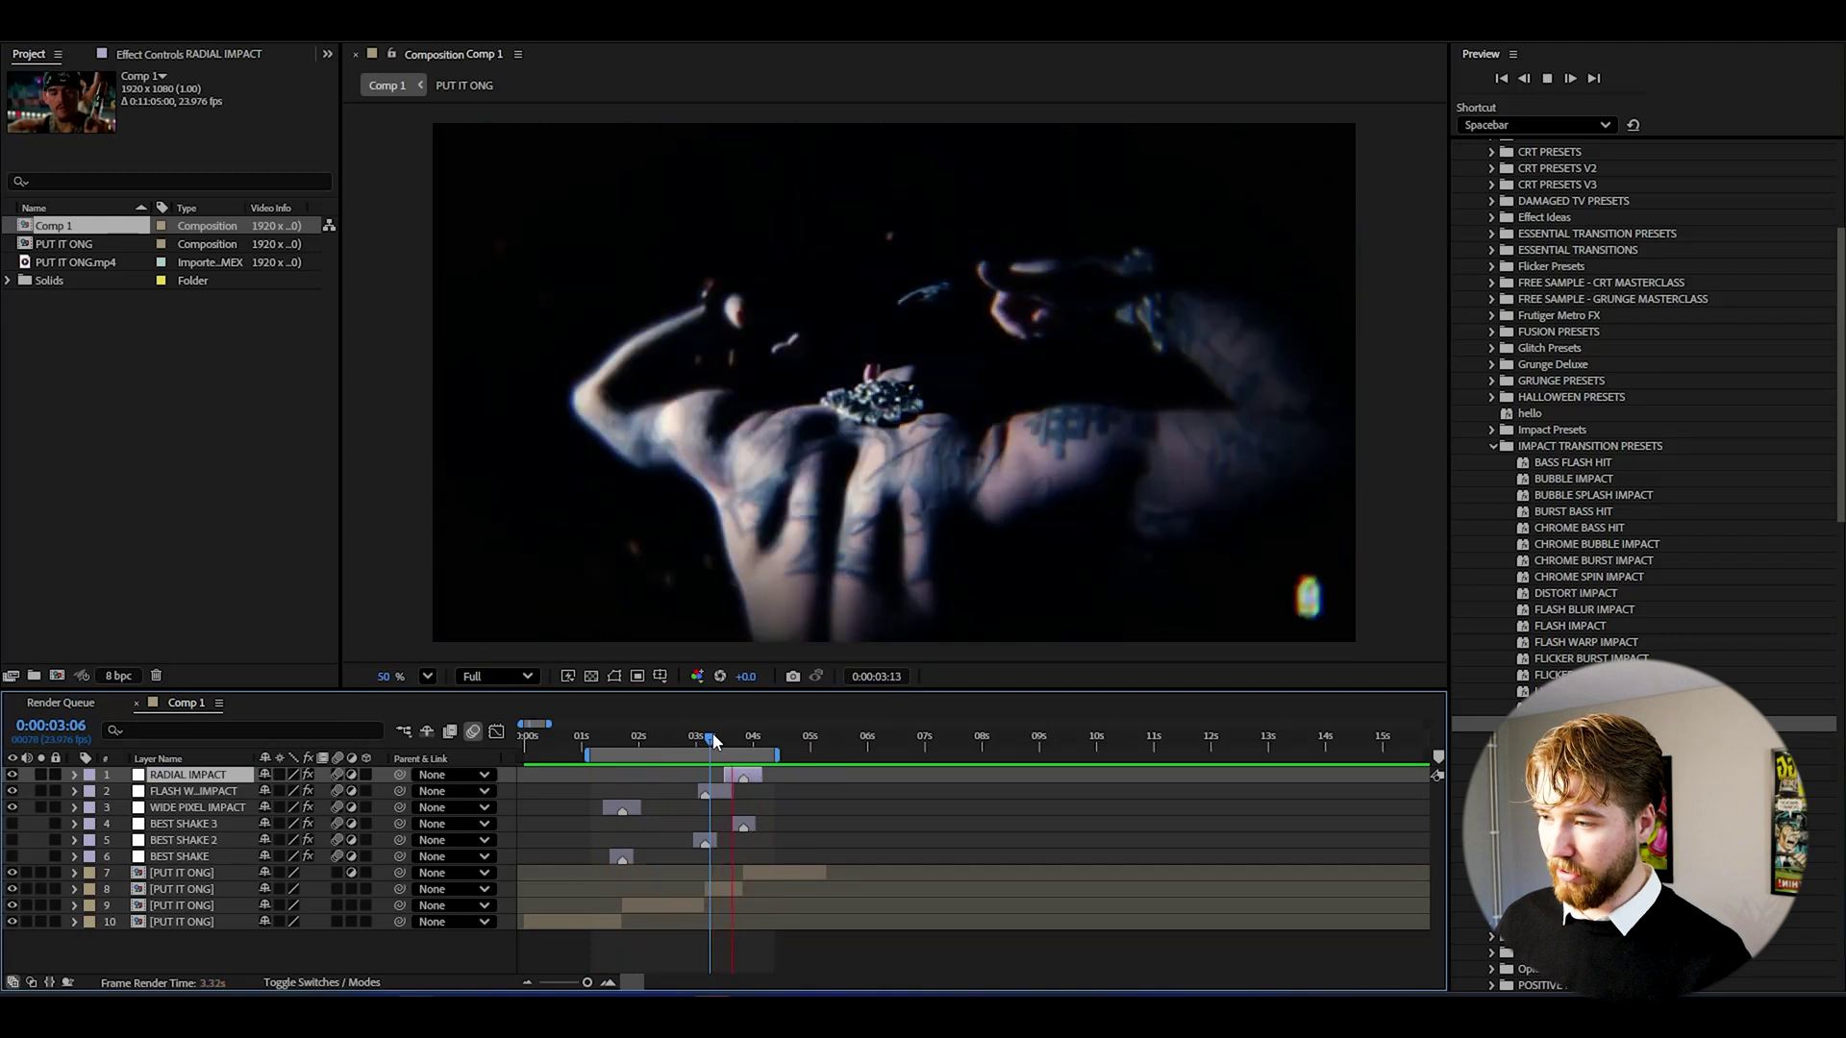
left_click_drag(713, 738, 596, 737)
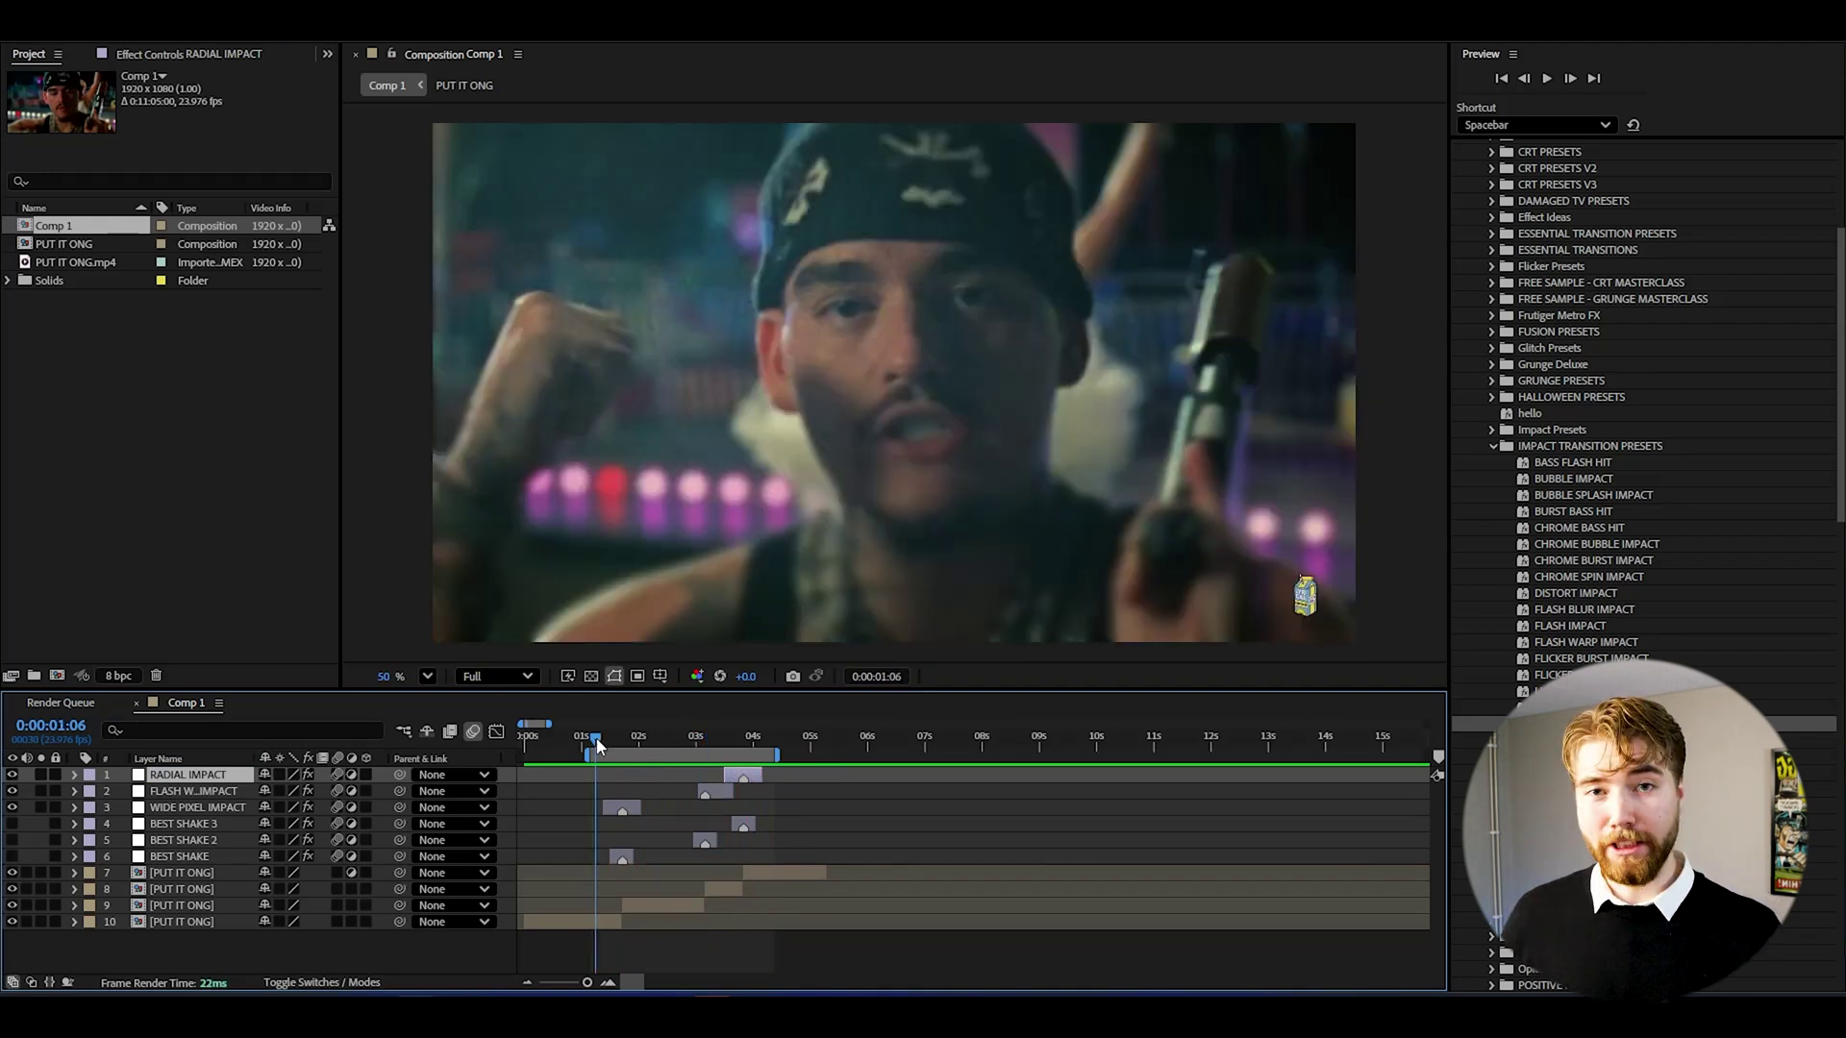